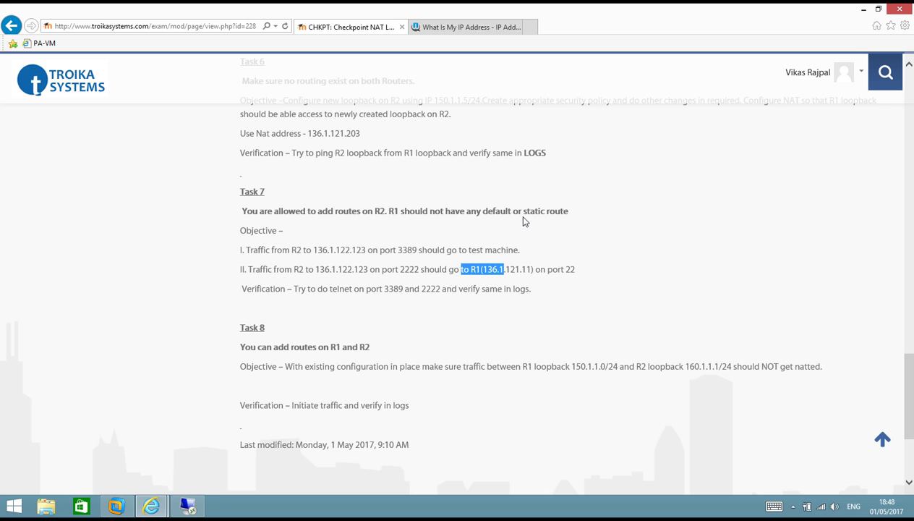
# - Bring the remote SmartDashboard session forward and switch to the COM5 router terminal
pyautogui.click(187, 505)
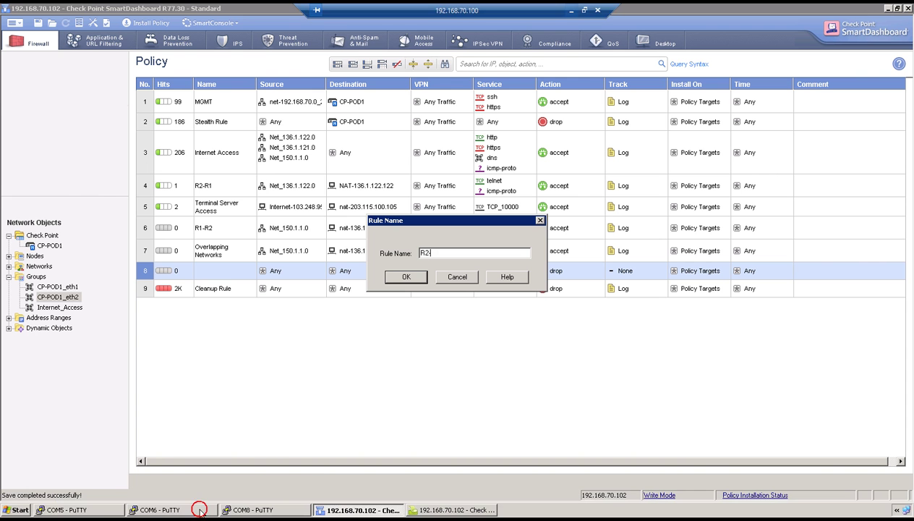
pyautogui.click(84, 511)
# - Display R1's routing table with netstat -rn after correcting the misspelled command
pyautogui.click(404, 366)
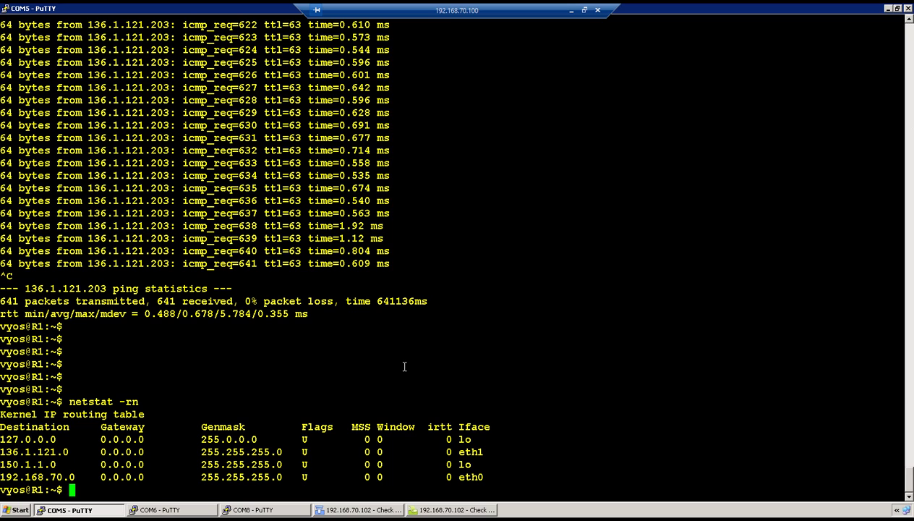
pyautogui.write('netsat -rn')
pyautogui.press('Return')
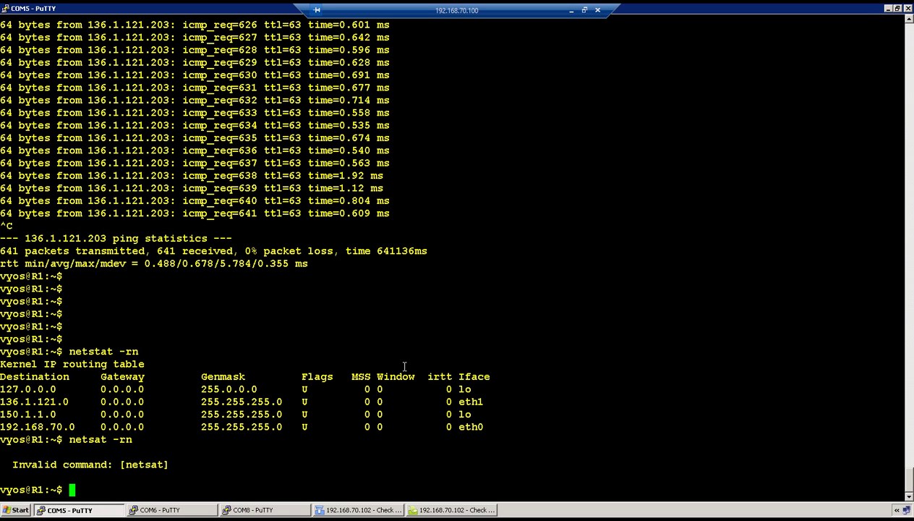
pyautogui.press('Up')
pyautogui.press('Left')
pyautogui.press('Left')
pyautogui.press('Left')
pyautogui.press('Left')
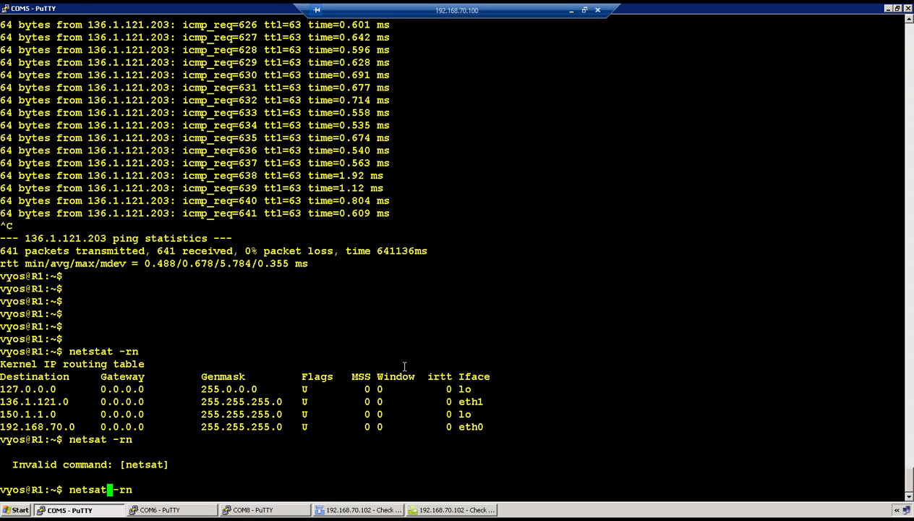
pyautogui.press('BackSpace')
pyautogui.press('BackSpace')
pyautogui.write('tat')
pyautogui.press('Return')
# - Exit configuration mode on R2, confirm its default route via 136.1.122.102, and revisit Task 7
pyautogui.click(169, 510)
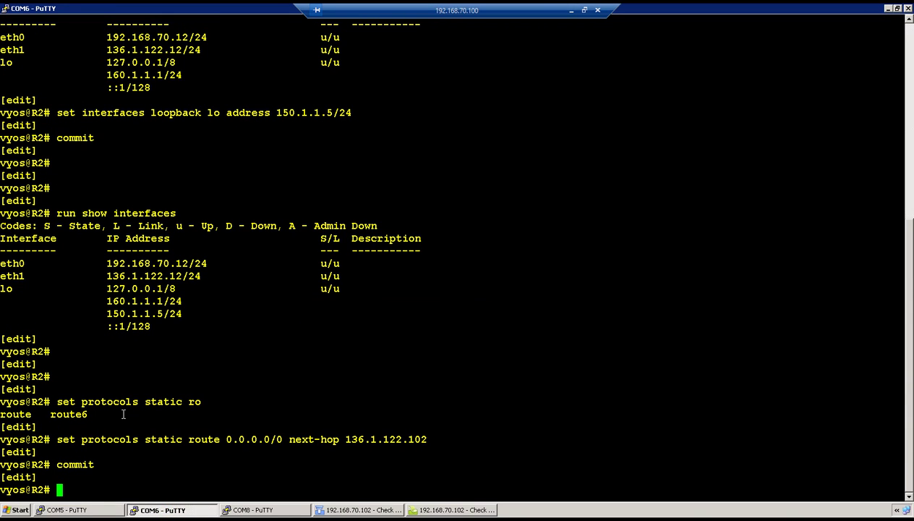
pyautogui.moveTo(58, 437); pyautogui.dragTo(230, 436)
pyautogui.click(432, 326)
pyautogui.write('exit')
pyautogui.press('Return')
pyautogui.press('Return')
pyautogui.press('Return')
pyautogui.write('netstat -rn')
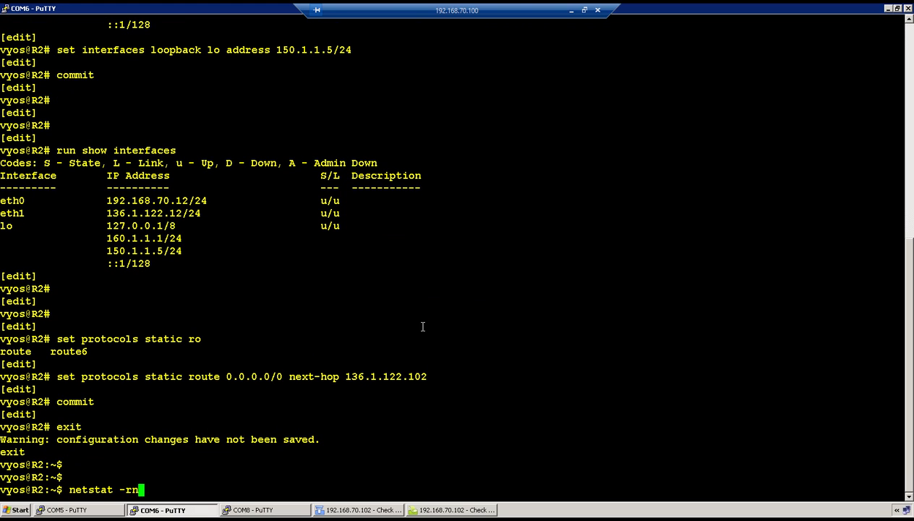
pyautogui.press('Return')
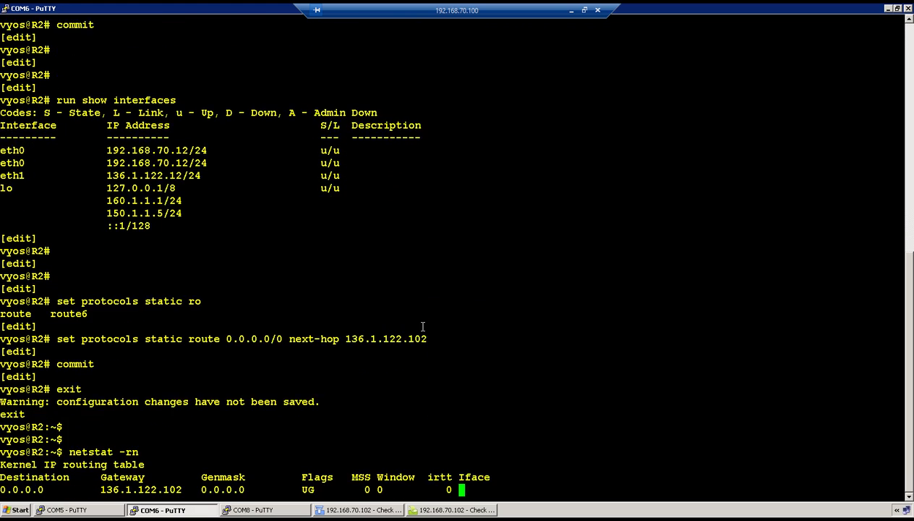
pyautogui.moveTo(55, 413); pyautogui.dragTo(164, 410)
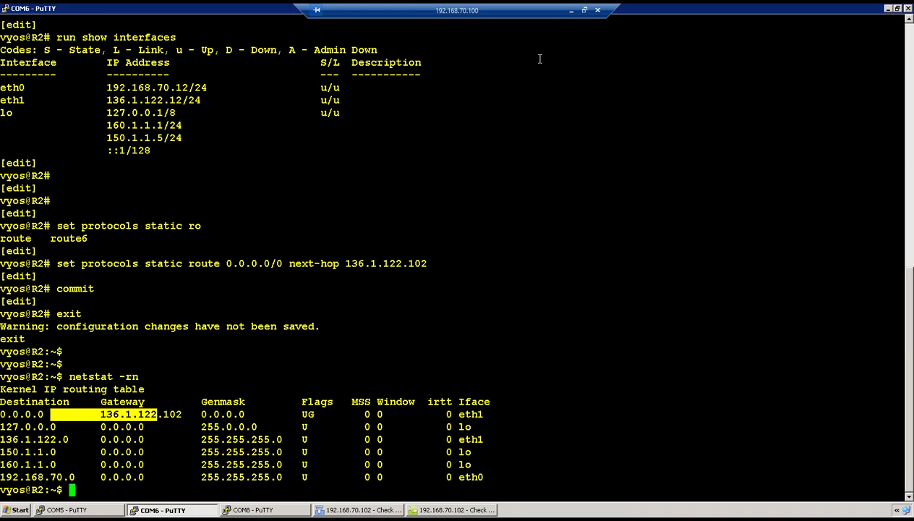
pyautogui.click(569, 11)
pyautogui.moveTo(315, 250); pyautogui.dragTo(408, 251)
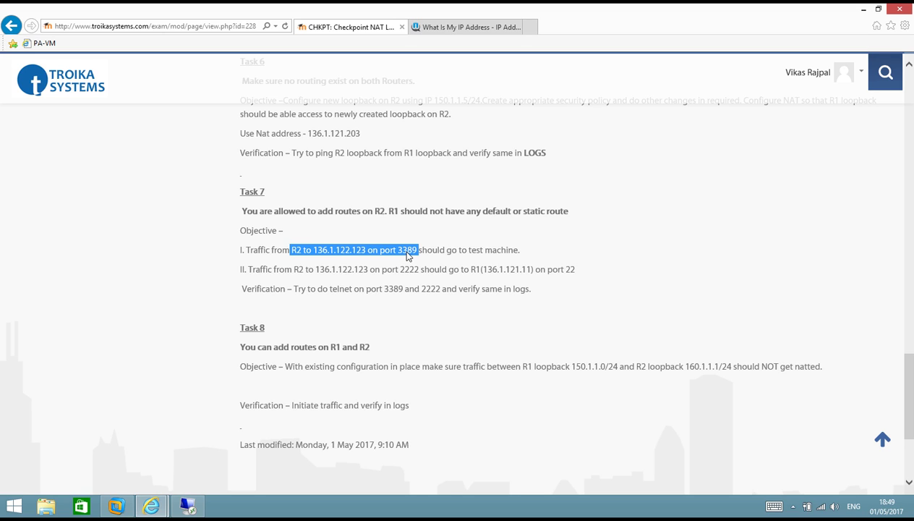
# - Review the Task 7 requirement mapping port 2222 traffic on the lab page
pyautogui.hotkey('alt', 'Tab')
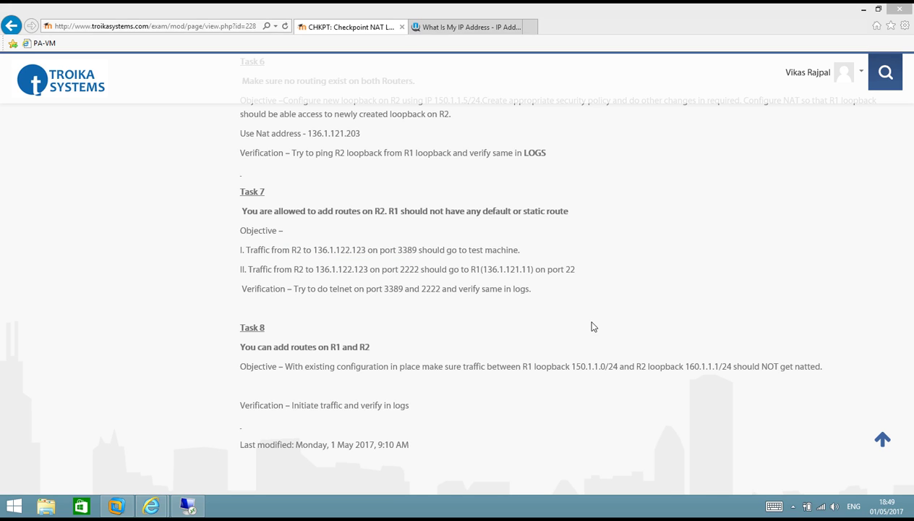
pyautogui.moveTo(343, 270); pyautogui.dragTo(420, 272)
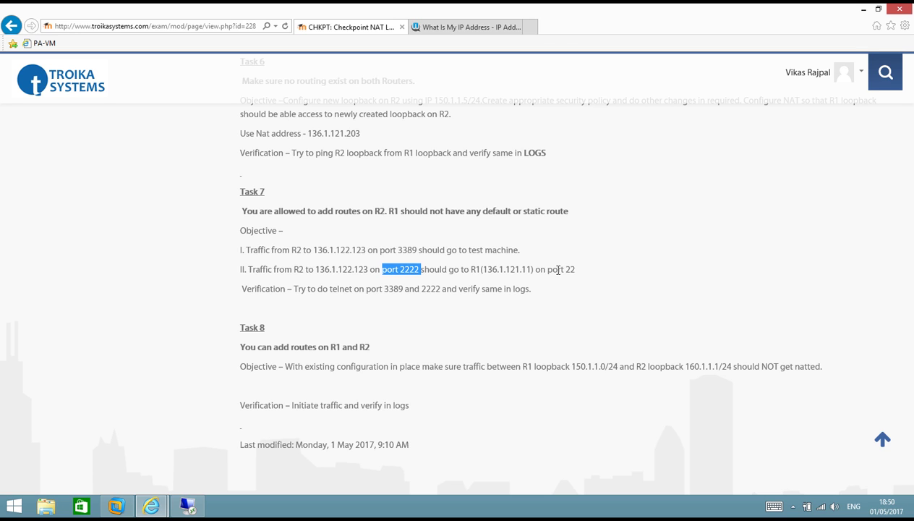
# - Name rule 8 'R2-multiple servers' and copy Net_136.1.122.0 from rule 3 as its source
pyautogui.click(187, 505)
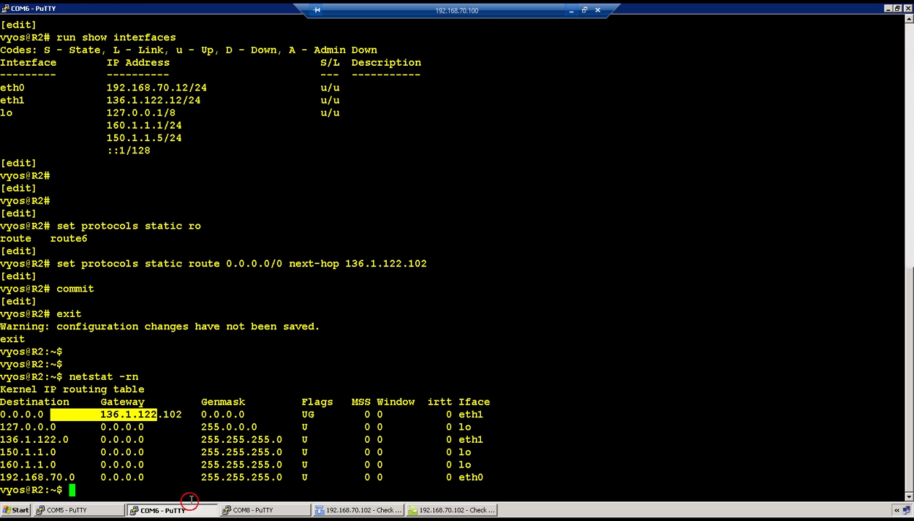
pyautogui.click(330, 508)
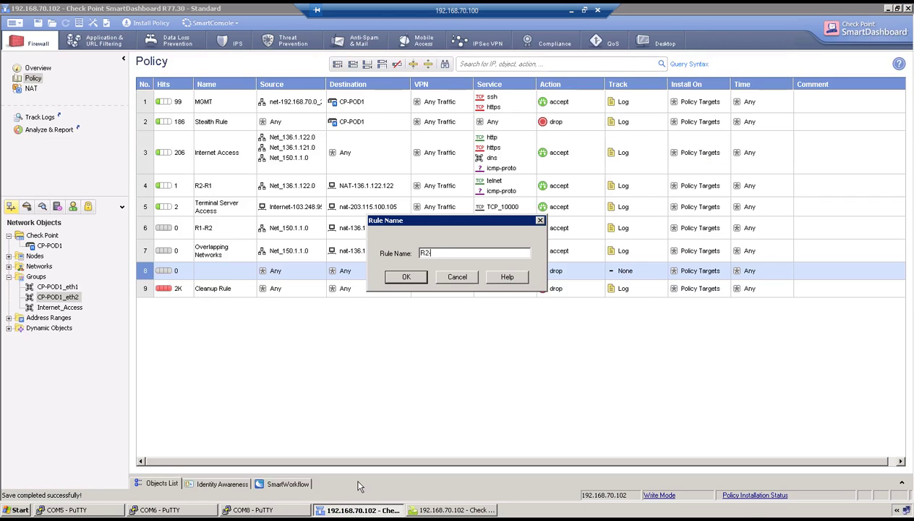
pyautogui.click(469, 282)
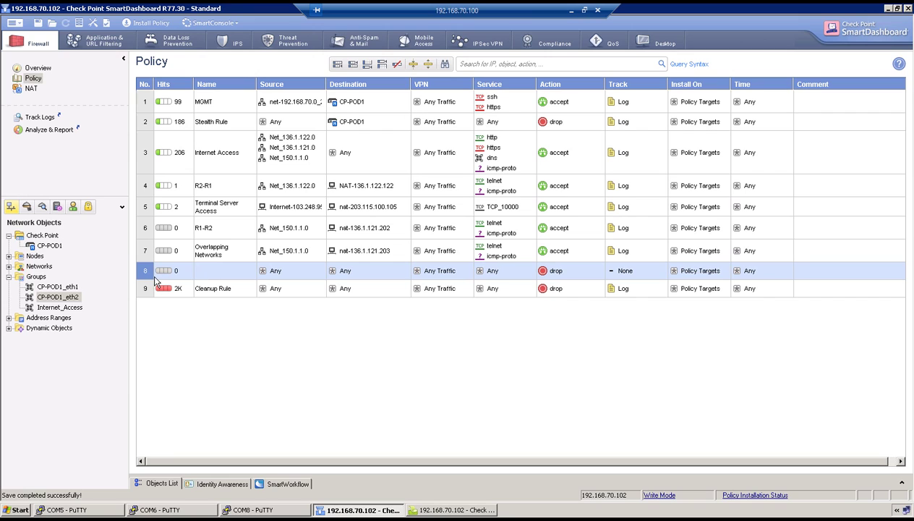
pyautogui.doubleClick(211, 272)
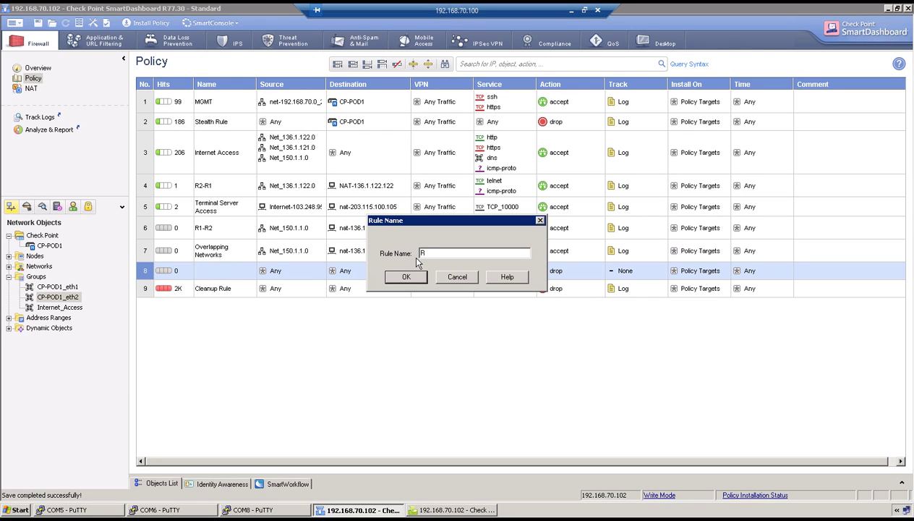
pyautogui.write('R2-multiple servers')
pyautogui.click(406, 277)
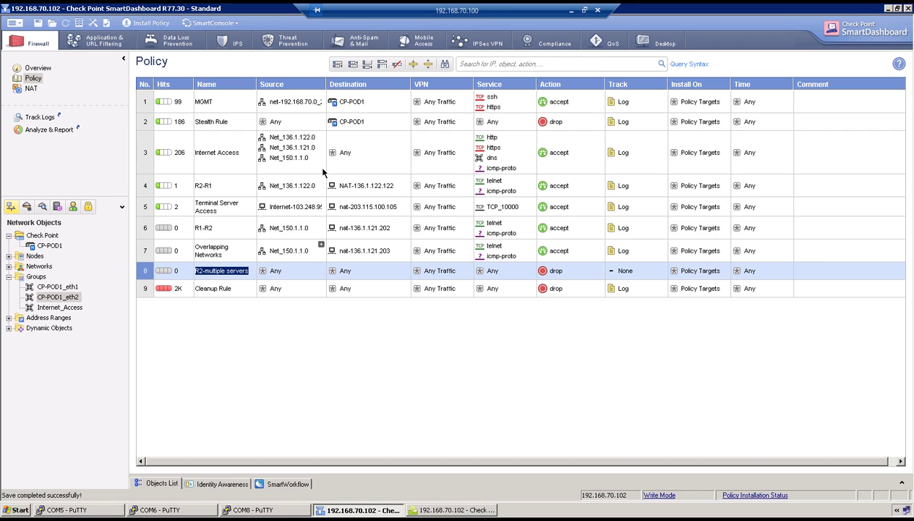
pyautogui.moveTo(292, 137); pyautogui.dragTo(284, 272)
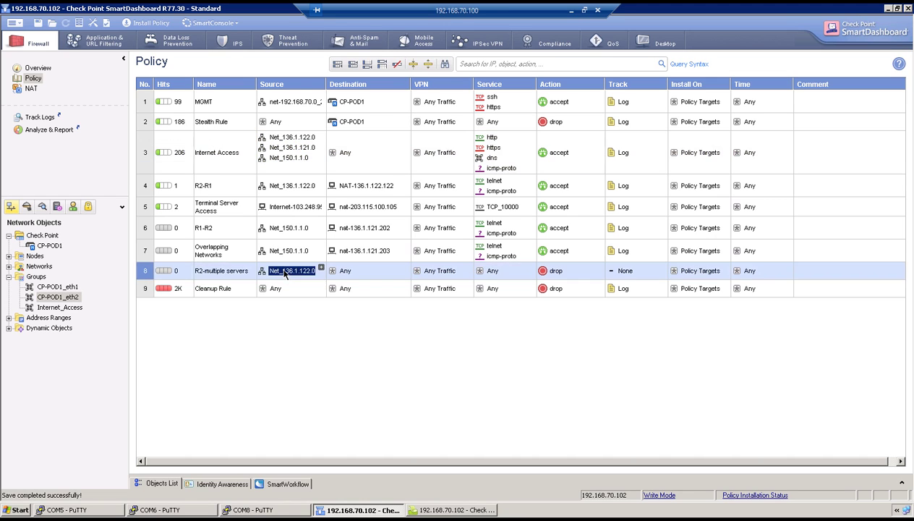
# - Create host nat-136.1.122.123 (136.1.122.123) and make it rule 8's destination
pyautogui.rightClick(345, 272)
pyautogui.click(358, 281)
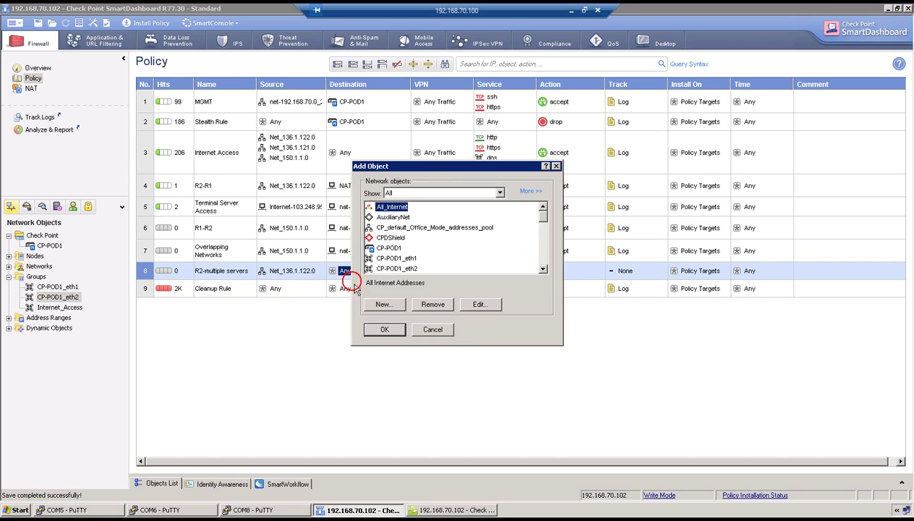
pyautogui.click(382, 304)
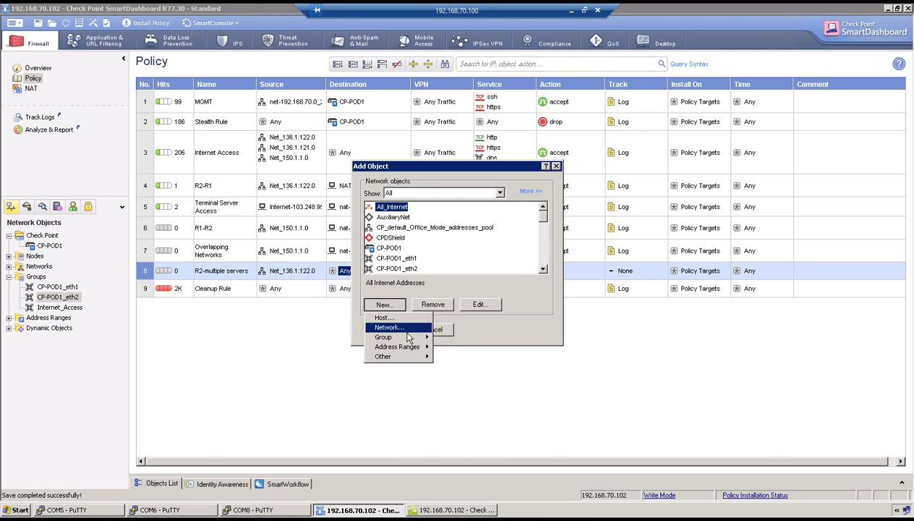
pyautogui.click(389, 317)
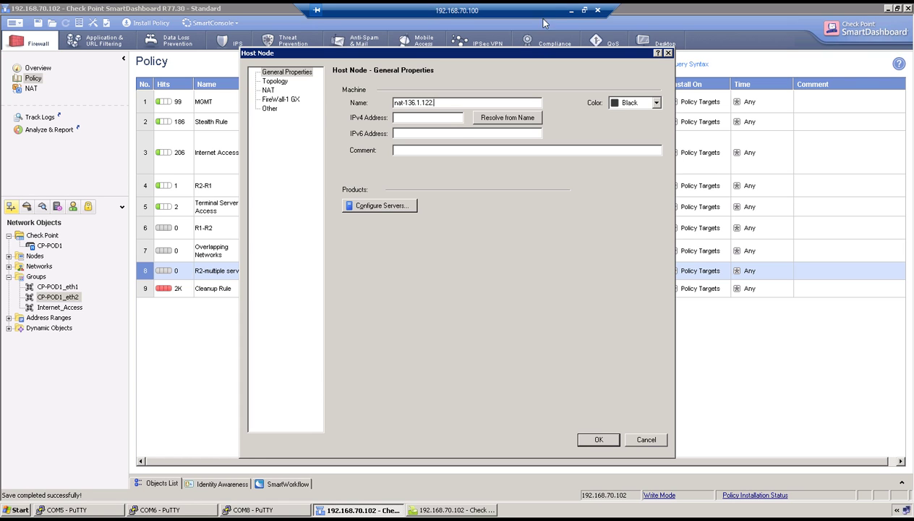
pyautogui.click(571, 11)
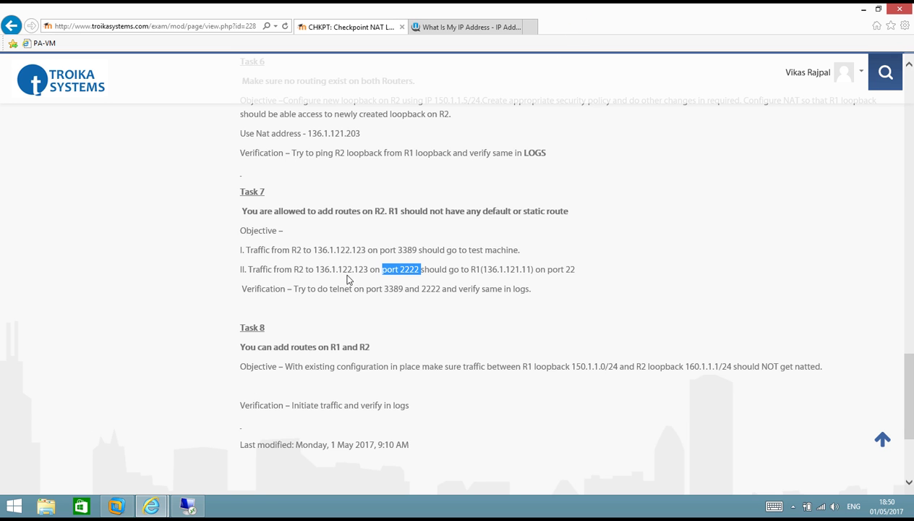
pyautogui.click(189, 504)
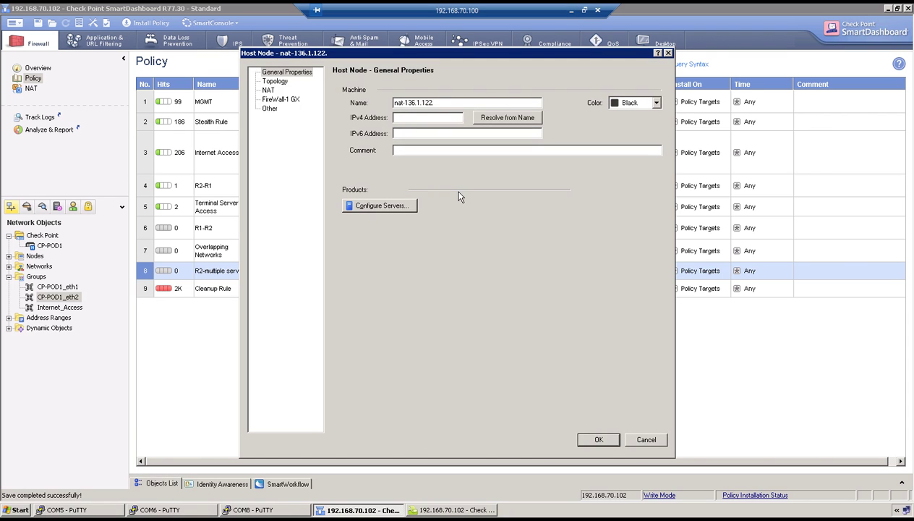
pyautogui.press('Tab')
pyautogui.write('136.1.122.12')
pyautogui.click(593, 438)
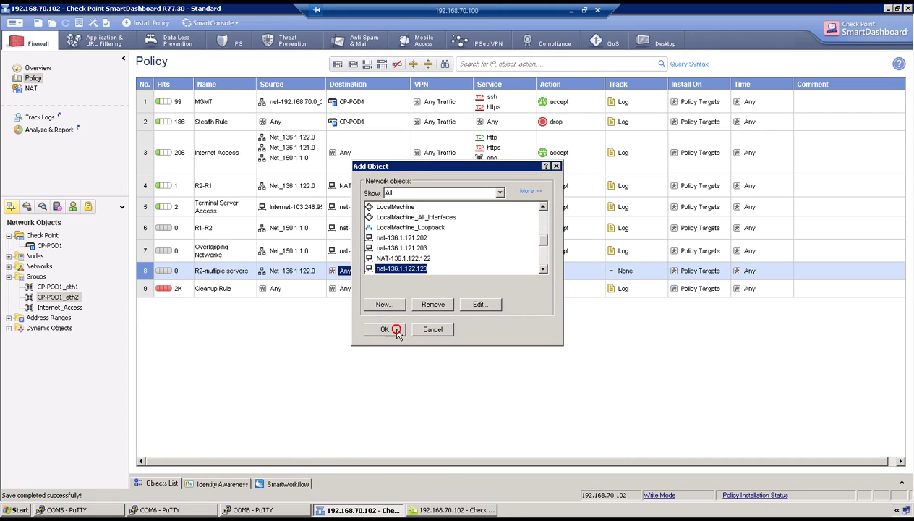
pyautogui.click(381, 328)
# - Begin adding a service to rule 8 and recheck the task's port requirements
pyautogui.rightClick(497, 274)
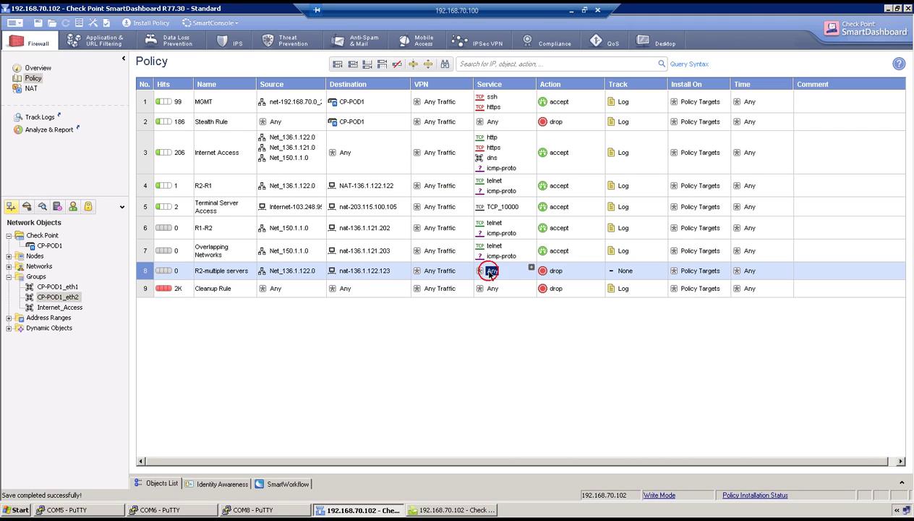
pyautogui.click(501, 279)
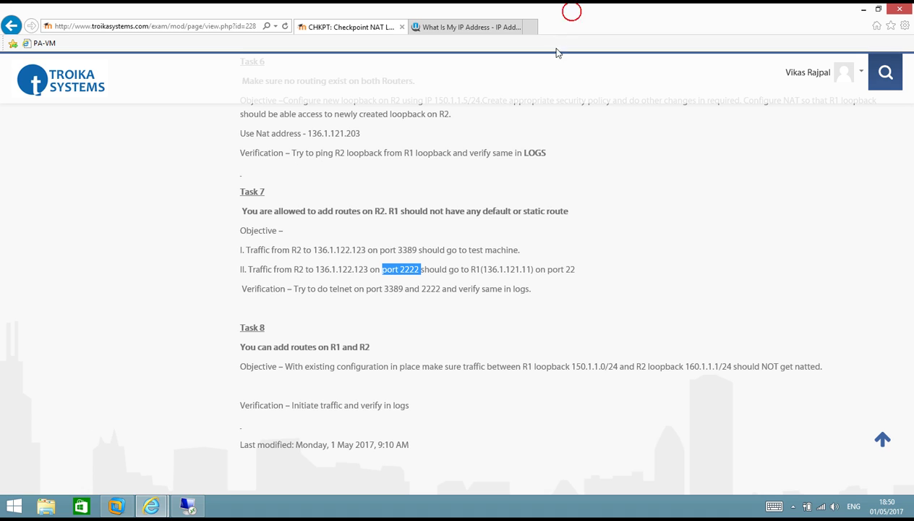
pyautogui.click(571, 10)
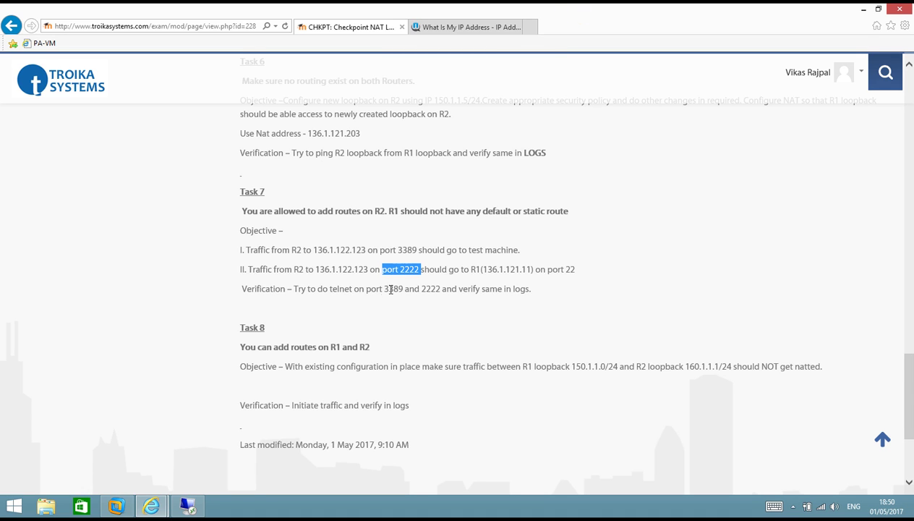
# - Add Remote_Desktop_Protocol to rule 8's services
pyautogui.click(187, 505)
pyautogui.click(399, 258)
pyautogui.write('remote')
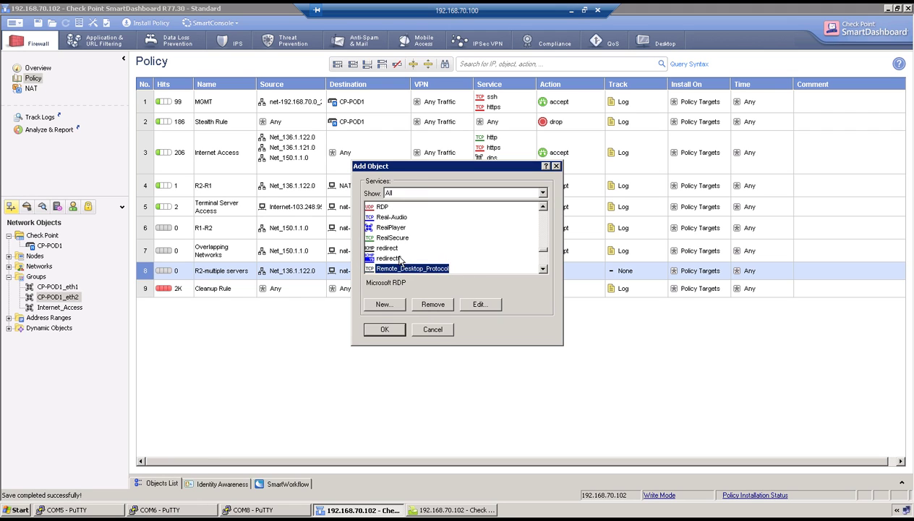
pyautogui.click(384, 329)
# - Create a new TCP service TCP_2222 on port 2222 and add it to rule 8
pyautogui.rightClick(496, 271)
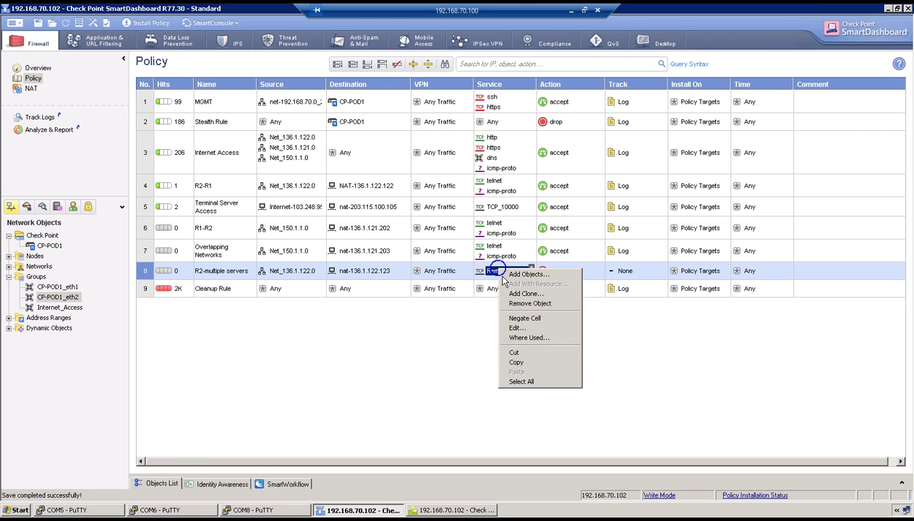
pyautogui.click(515, 274)
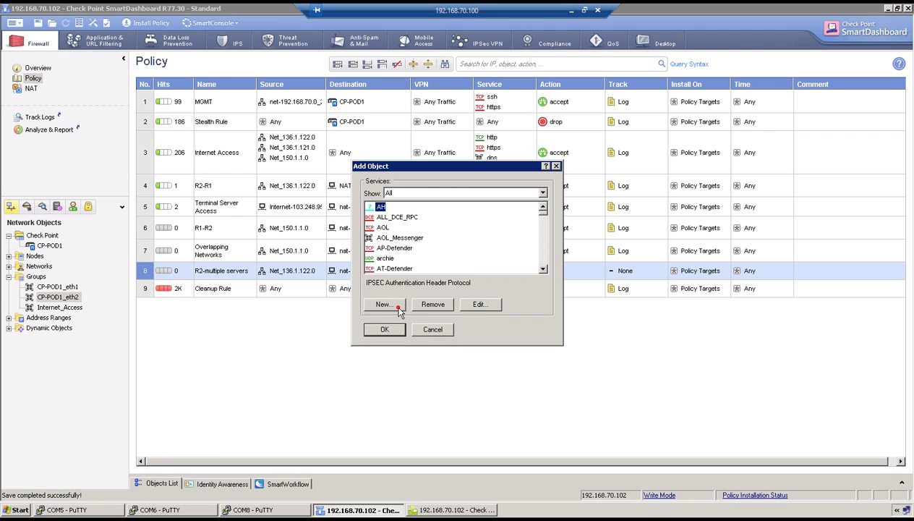
pyautogui.click(384, 304)
pyautogui.click(397, 316)
pyautogui.write('TCP_2222')
pyautogui.press('Tab')
pyautogui.press('Tab')
pyautogui.press('Tab')
pyautogui.write('2222')
pyautogui.click(488, 344)
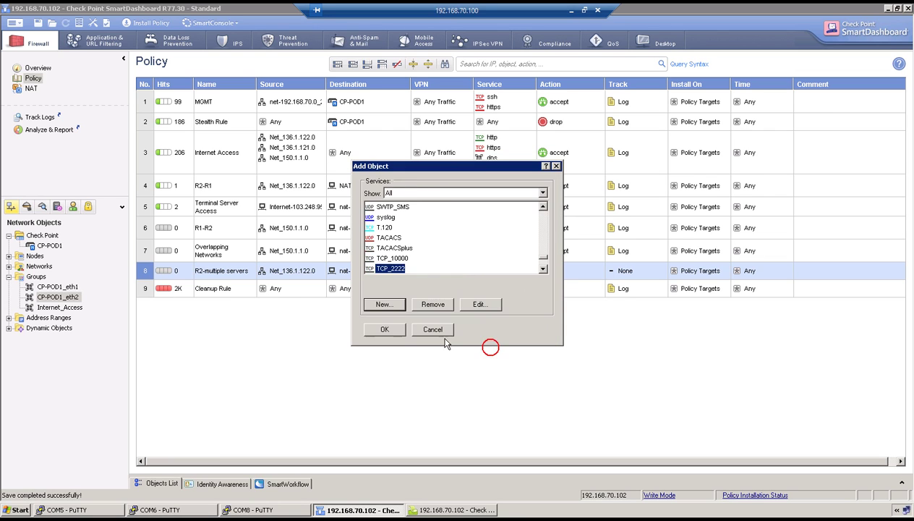
pyautogui.click(385, 329)
# - Set rule 8's action to accept and its track to Log
pyautogui.rightClick(556, 279)
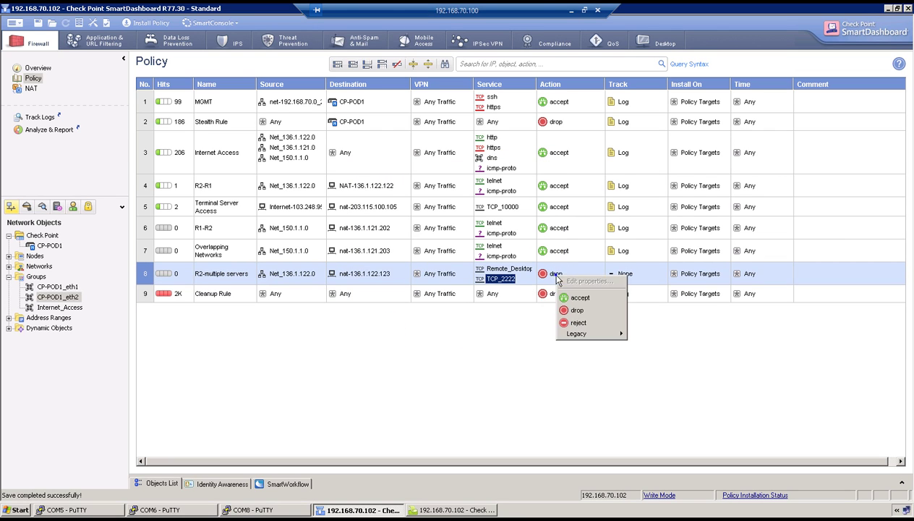
pyautogui.click(580, 298)
pyautogui.rightClick(618, 273)
pyautogui.click(645, 292)
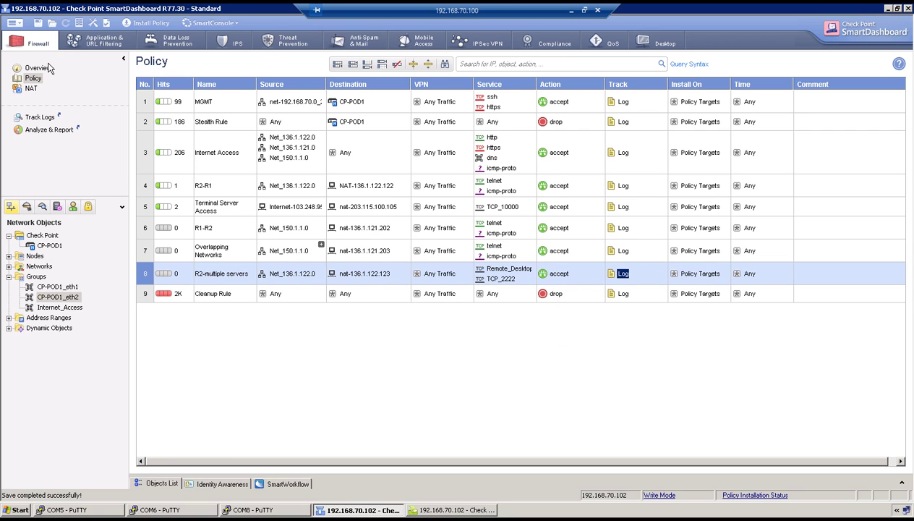
pyautogui.click(33, 90)
# - Insert two blank NAT rules at the top of the NAT rule base
pyautogui.click(149, 114)
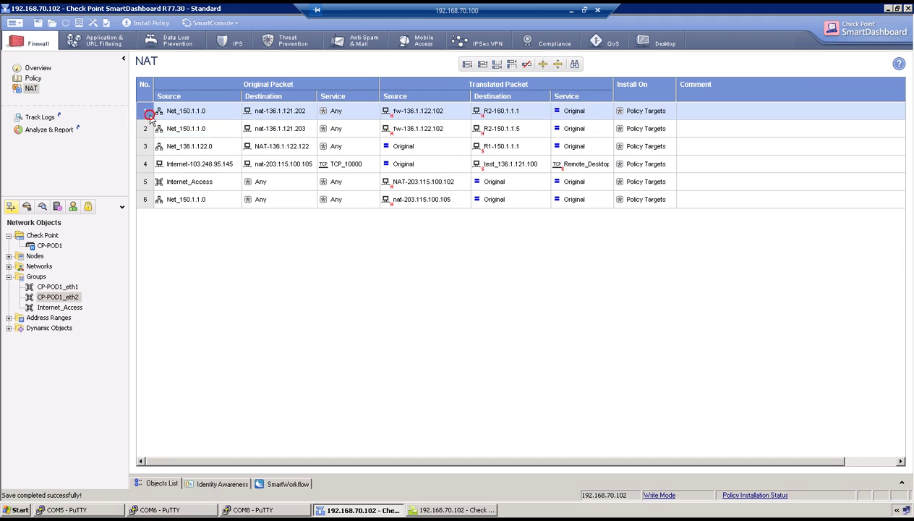
pyautogui.rightClick(149, 116)
pyautogui.moveTo(172, 120)
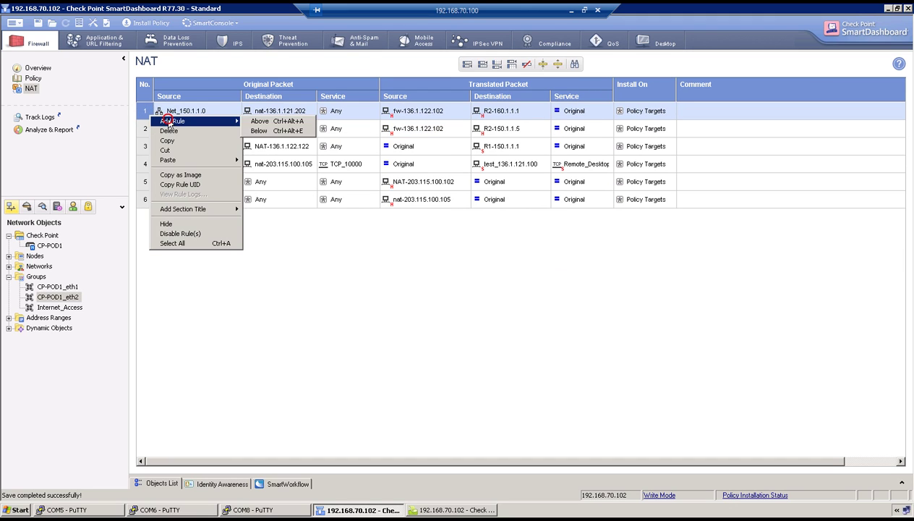
pyautogui.click(282, 122)
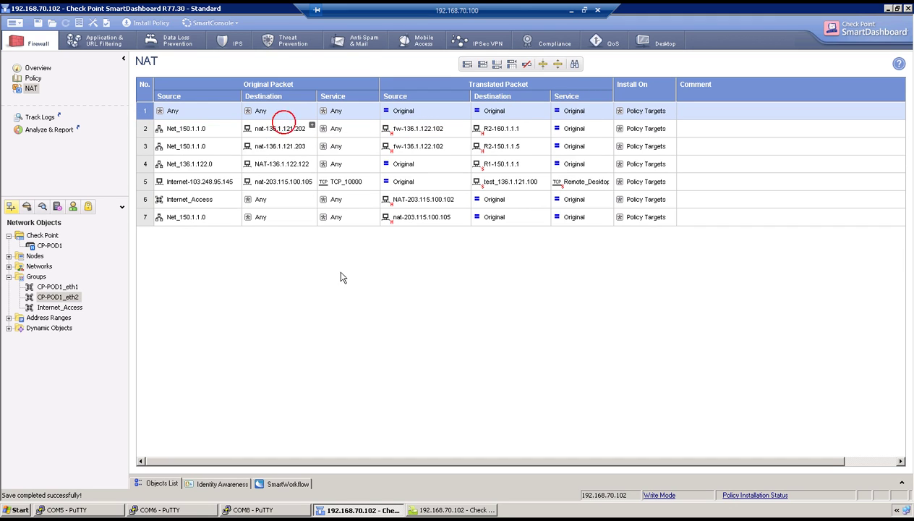
pyautogui.rightClick(143, 111)
pyautogui.moveTo(206, 113)
pyautogui.click(253, 112)
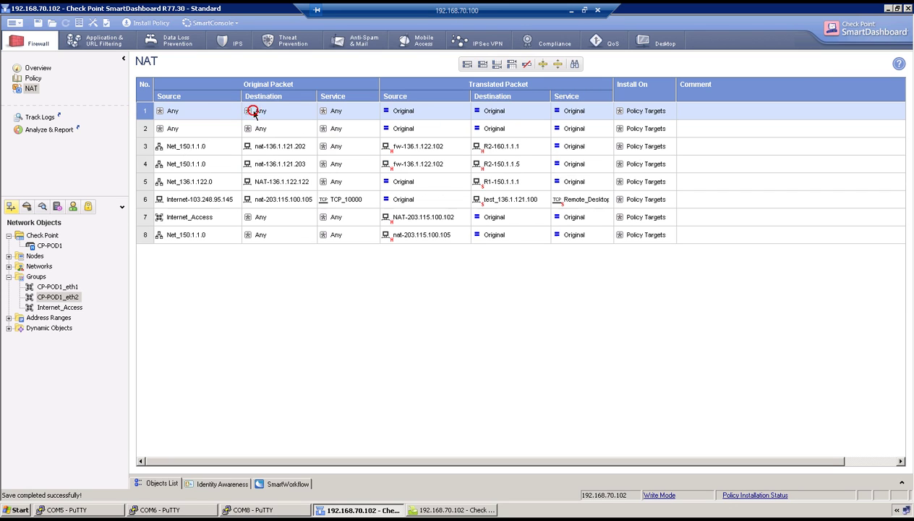
# - Set Net_136.1.122.0 as original source and nat-136.1.122.123 as original destination of the new rules
pyautogui.click(187, 183)
pyautogui.moveTo(186, 183); pyautogui.dragTo(179, 113)
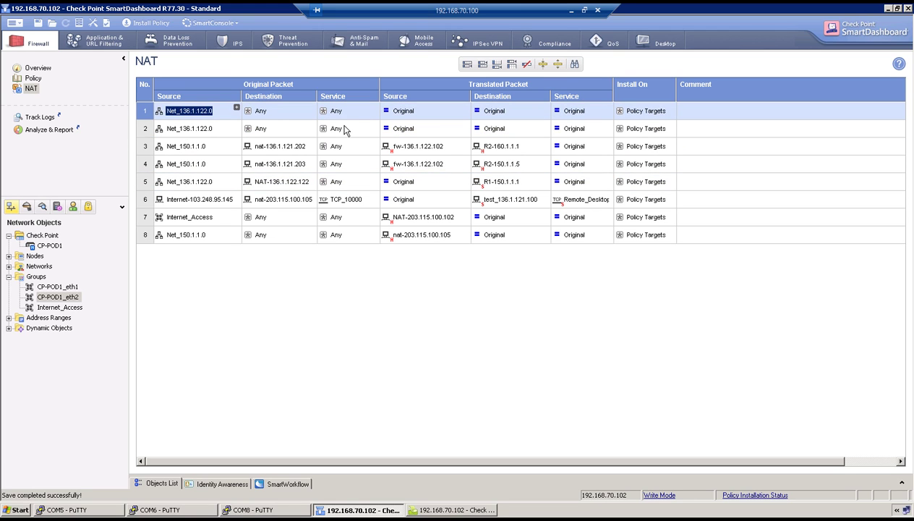
pyautogui.click(311, 109)
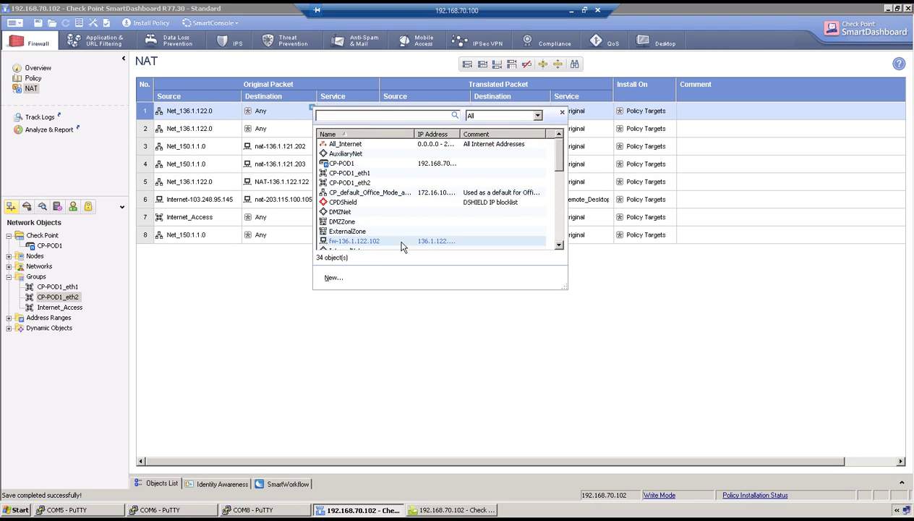
pyautogui.scroll(-3, 403, 239)
pyautogui.scroll(-1, 403, 234)
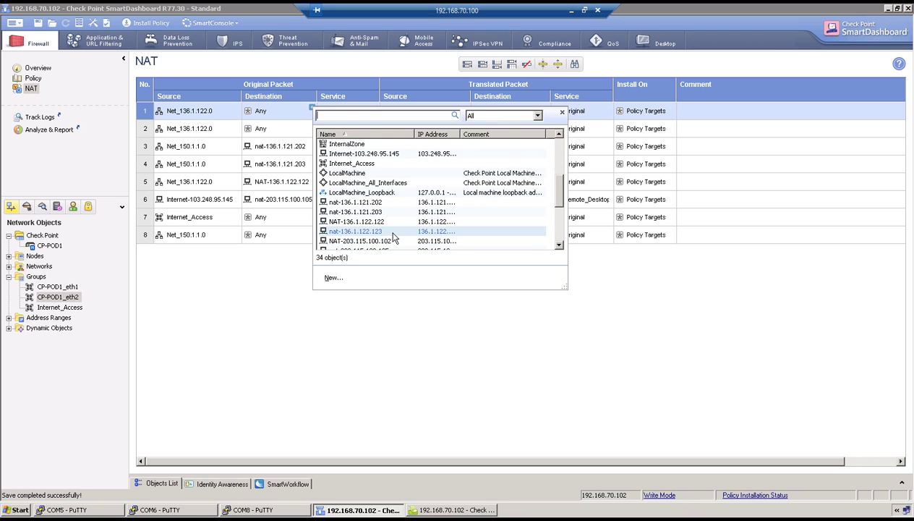
pyautogui.click(398, 232)
pyautogui.moveTo(281, 113); pyautogui.dragTo(266, 130)
# - Give NAT rule 1 service Remote_Desktop_Protocol and rule 2 service TCP_2222
pyautogui.click(337, 112)
pyautogui.rightClick(336, 112)
pyautogui.click(358, 120)
pyautogui.click(384, 239)
pyautogui.write('rem')
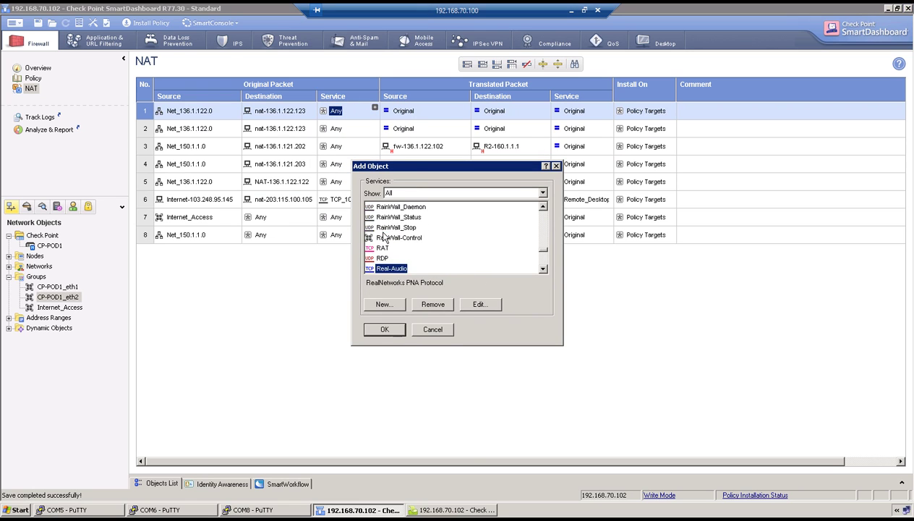
pyautogui.click(385, 330)
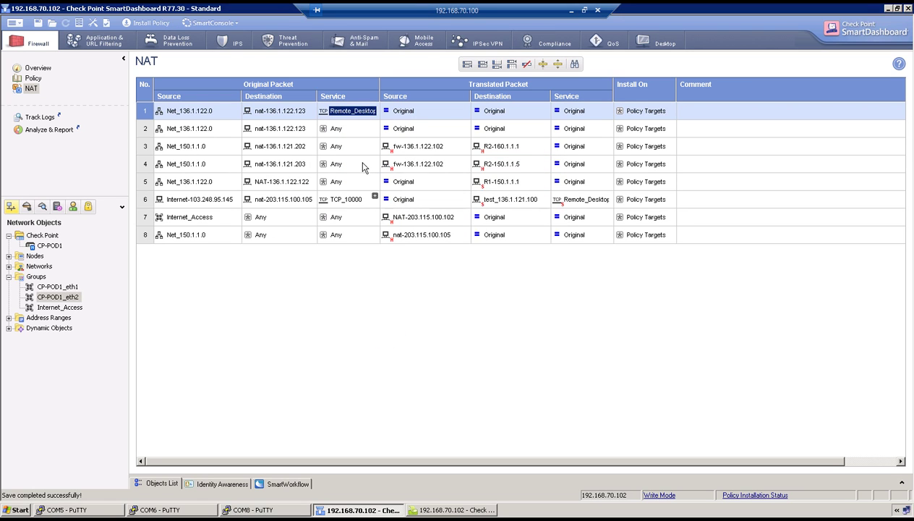
pyautogui.click(337, 129)
pyautogui.rightClick(337, 128)
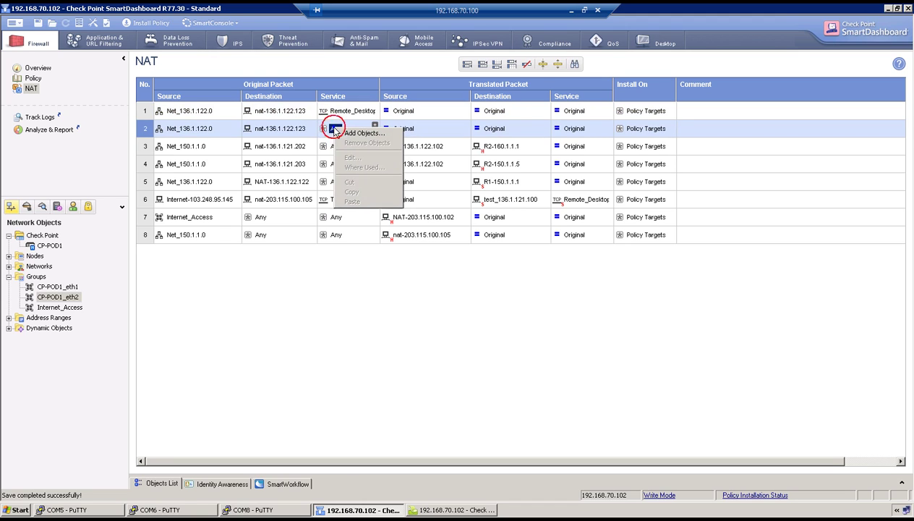
pyautogui.click(363, 133)
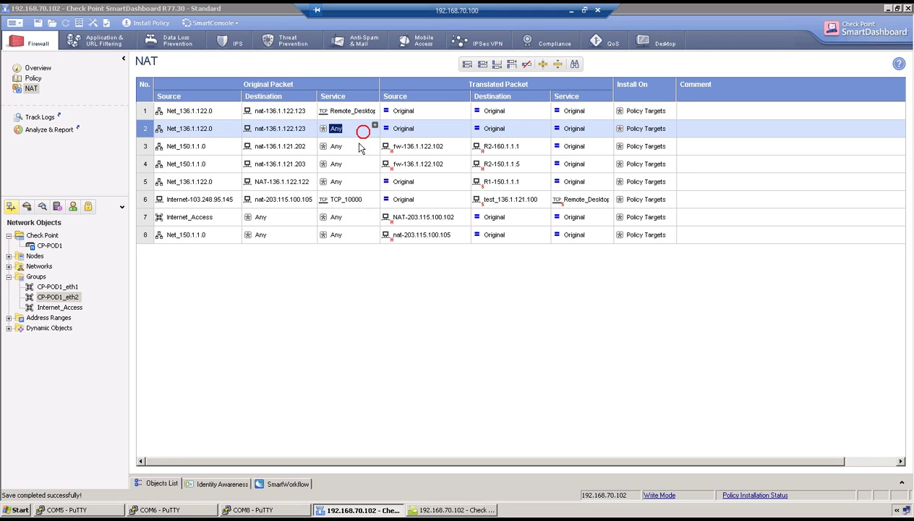
pyautogui.click(381, 238)
pyautogui.write('tcp')
pyautogui.press('Down')
pyautogui.click(382, 329)
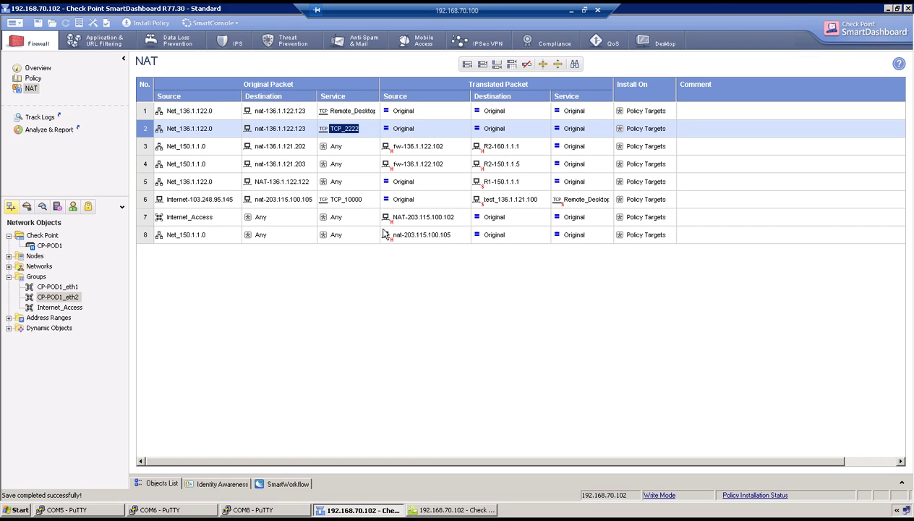
# - Statically translate NAT rule 1's destination to test_136.1.121.100
pyautogui.rightClick(492, 112)
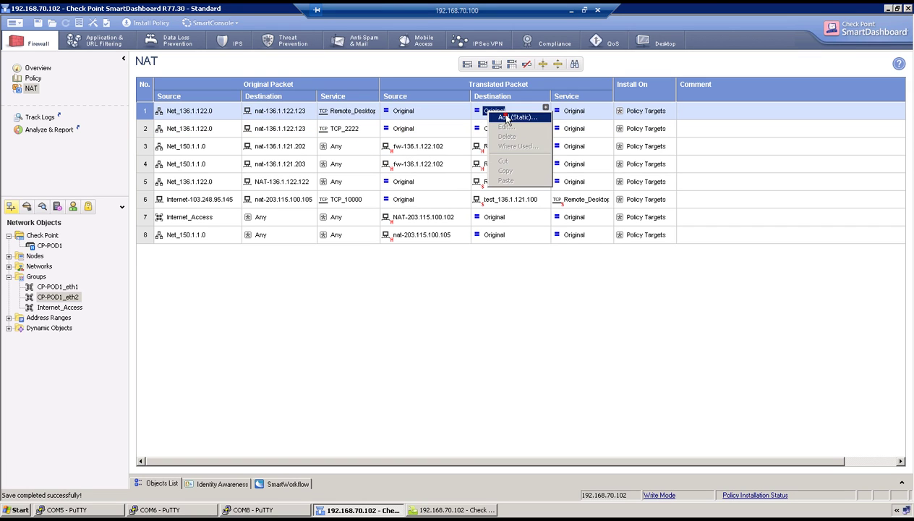
pyautogui.click(507, 118)
pyautogui.scroll(-3, 436, 229)
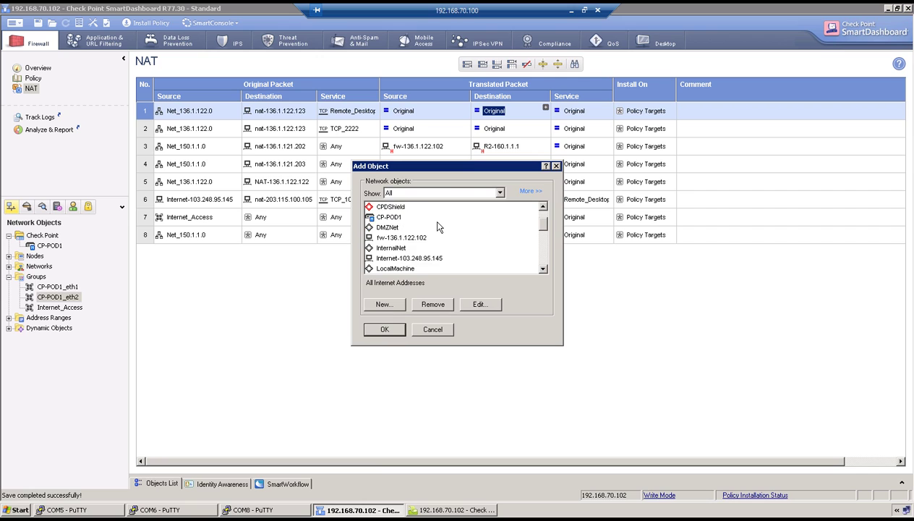
pyautogui.scroll(-2, 436, 247)
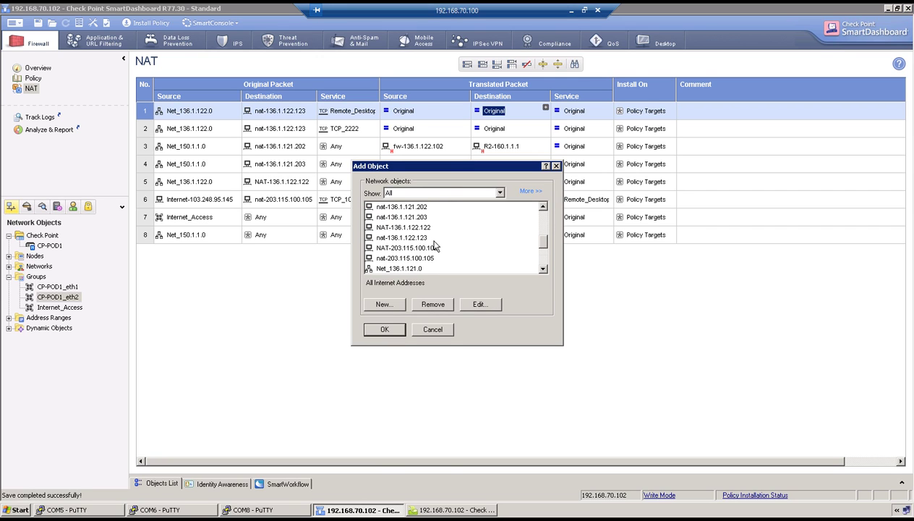
pyautogui.scroll(-2, 436, 246)
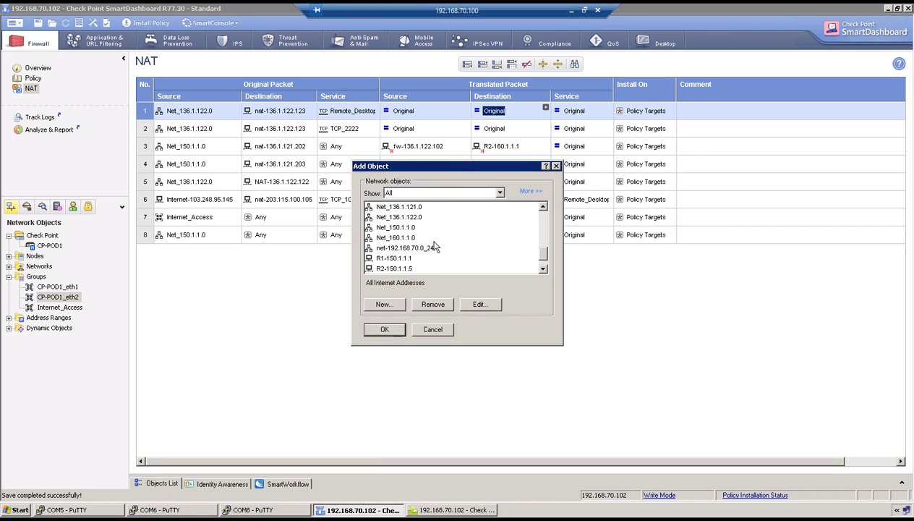
pyautogui.click(424, 268)
pyautogui.click(424, 268)
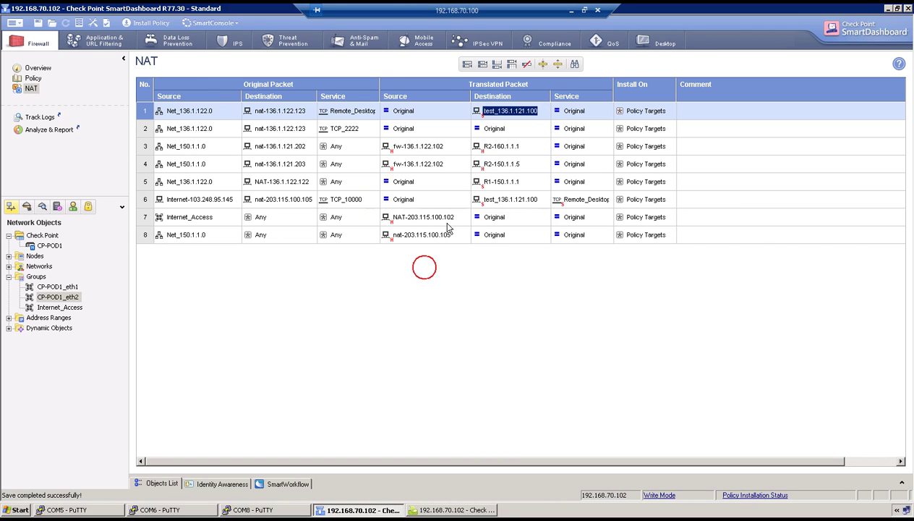
pyautogui.click(499, 131)
# - Create host R1-136.1.121.11 (136.1.121.11) as NAT rule 2's static translated destination
pyautogui.rightClick(500, 134)
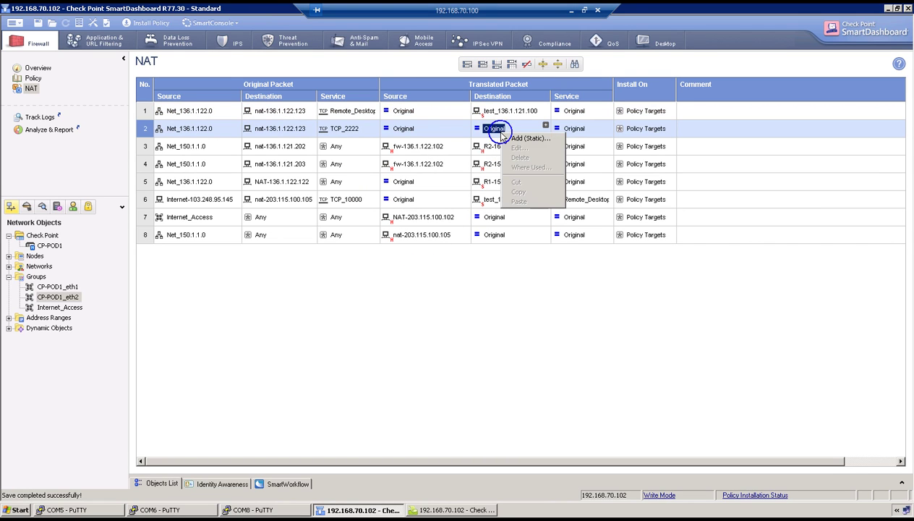
pyautogui.click(499, 137)
pyautogui.scroll(-5, 479, 214)
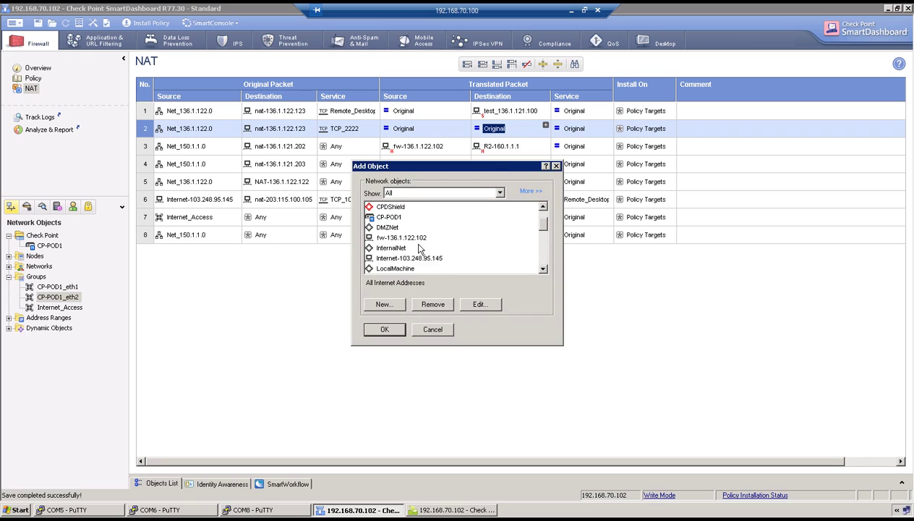
pyautogui.scroll(-3, 454, 258)
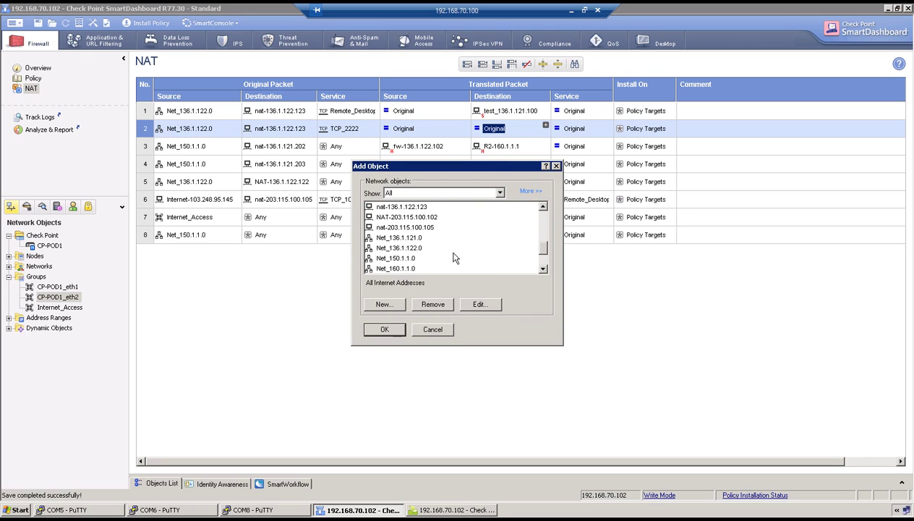
pyautogui.click(386, 305)
pyautogui.moveTo(403, 329)
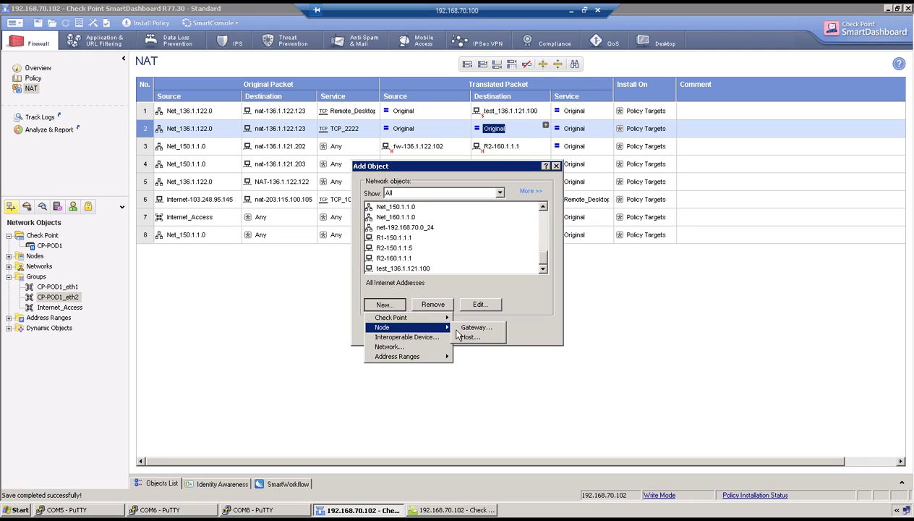
pyautogui.click(468, 328)
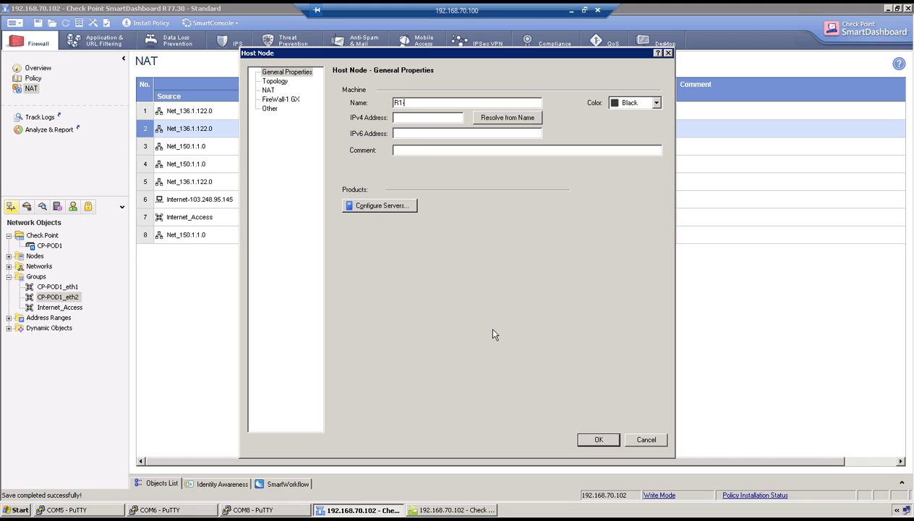
pyautogui.write('R1-136.1.121.11')
pyautogui.press('Tab')
pyautogui.write('136.1.121.11')
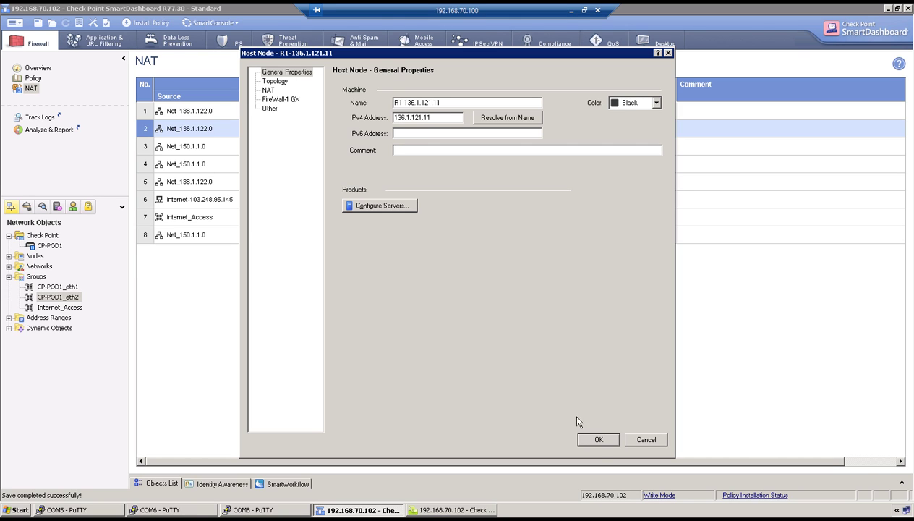
pyautogui.click(598, 439)
pyautogui.click(386, 332)
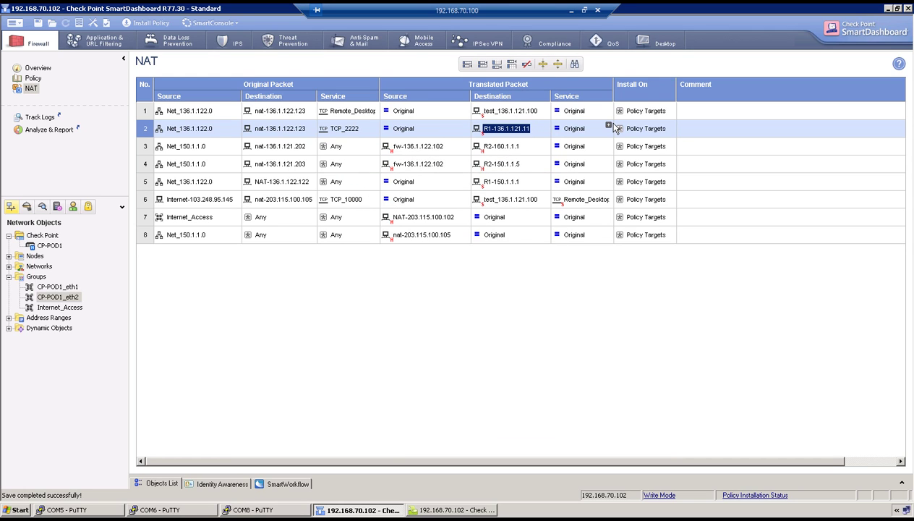
# - Set NAT rule 2's translated service to ssh
pyautogui.rightClick(585, 130)
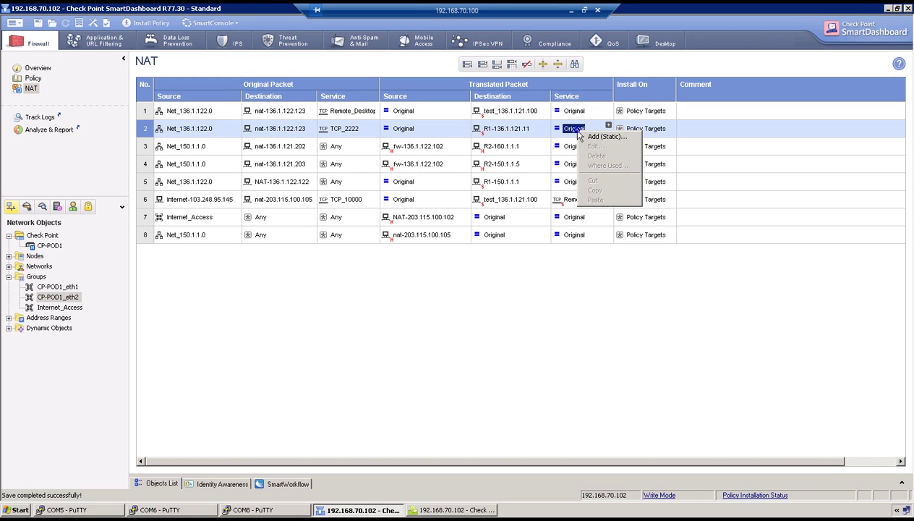
pyautogui.click(599, 138)
pyautogui.click(386, 237)
pyautogui.write('ssh')
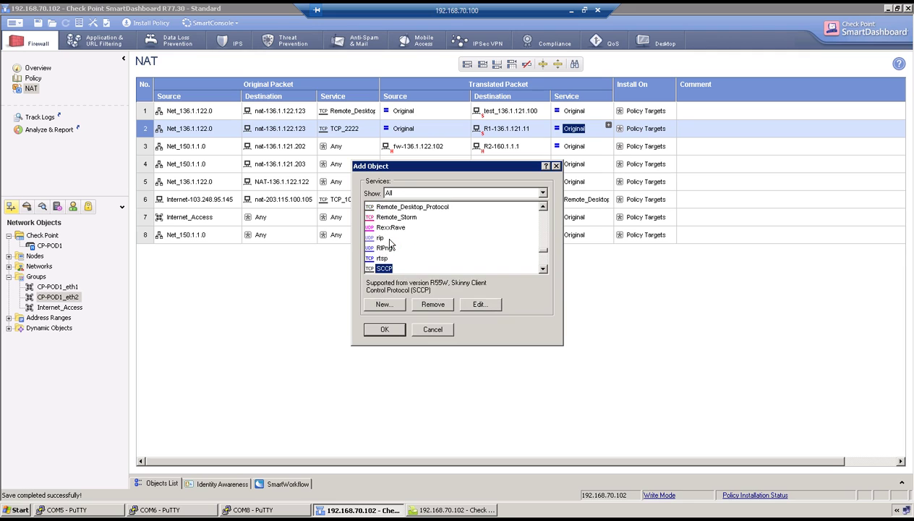
pyautogui.click(386, 329)
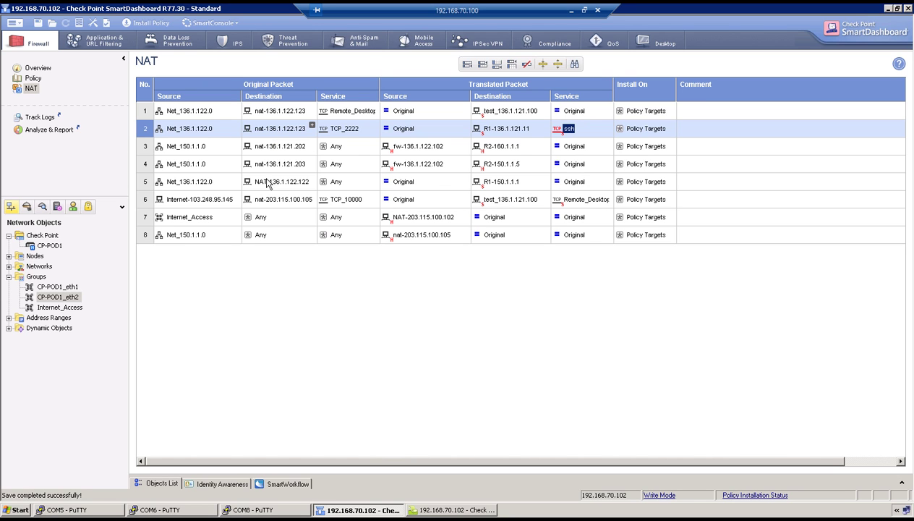
pyautogui.click(77, 507)
# - Log in to the CP-POD1 gateway console on COM8
pyautogui.click(232, 510)
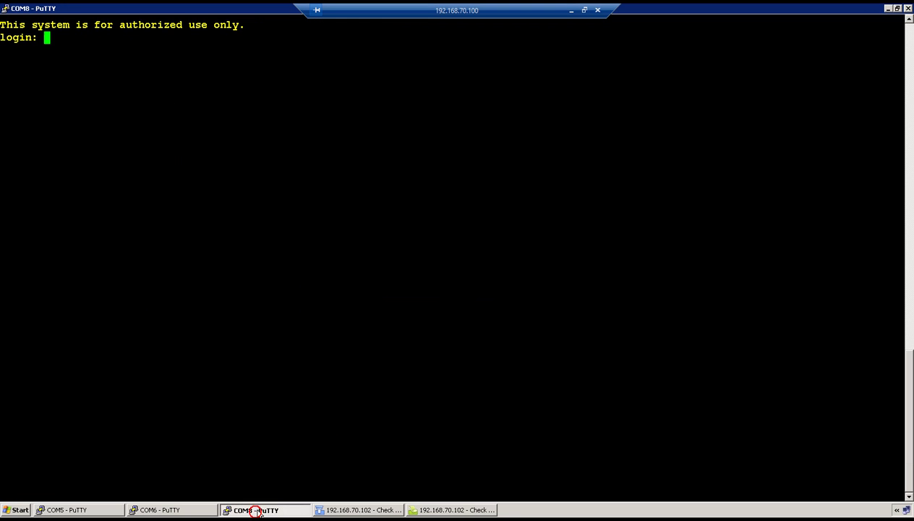
pyautogui.press('Return')
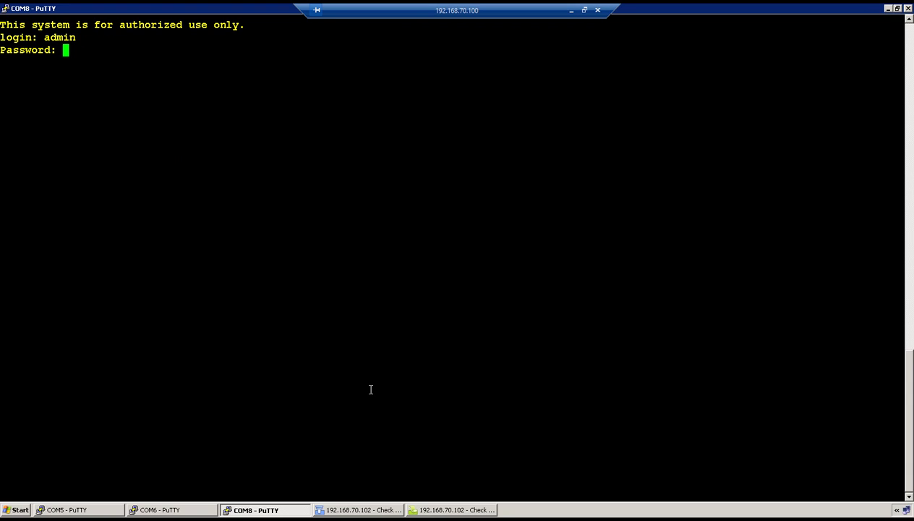
pyautogui.press('Return')
pyautogui.press('Return')
pyautogui.press('Return')
# - Add a proxy ARP entry for 136.1.122.123 on interface eth2
pyautogui.write('add pr')
pyautogui.press('BackSpace')
pyautogui.press('BackSpace')
pyautogui.write('arp')
pyautogui.press('Tab')
pyautogui.write('pr')
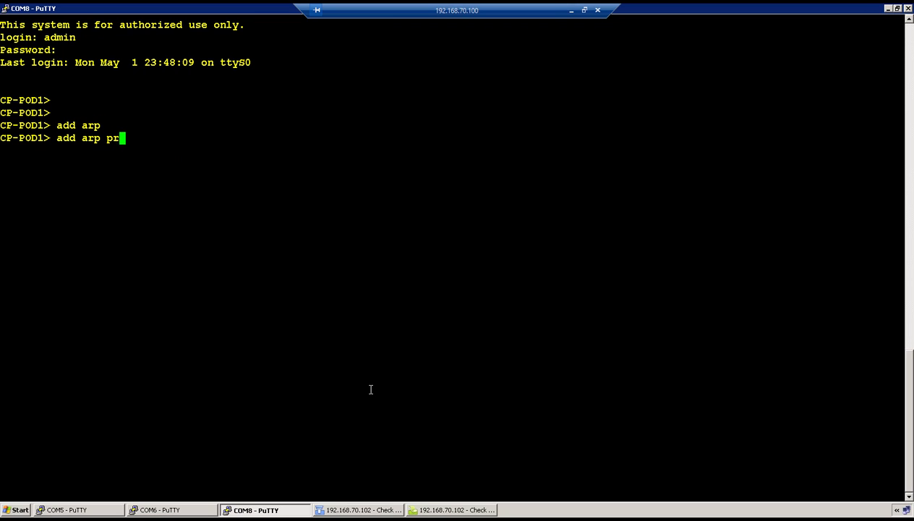
pyautogui.press('Tab')
pyautogui.press('Tab')
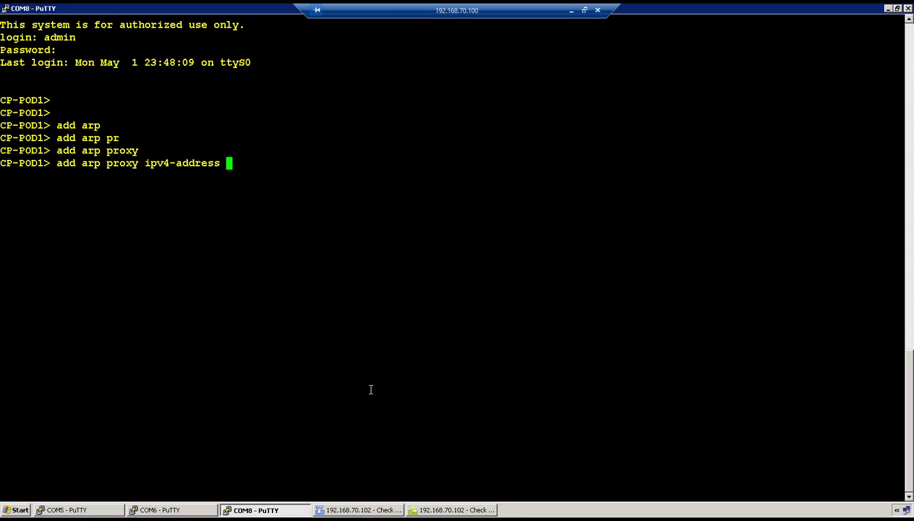
pyautogui.write('136.1.122.12')
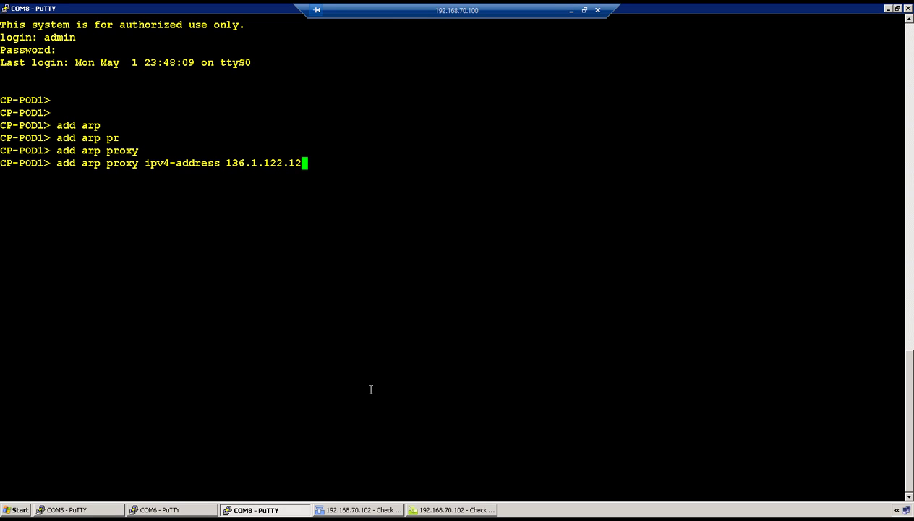
pyautogui.write('3')
pyautogui.write(' et')
pyautogui.press('Tab')
pyautogui.press('BackSpace')
pyautogui.press('BackSpace')
pyautogui.write('i')
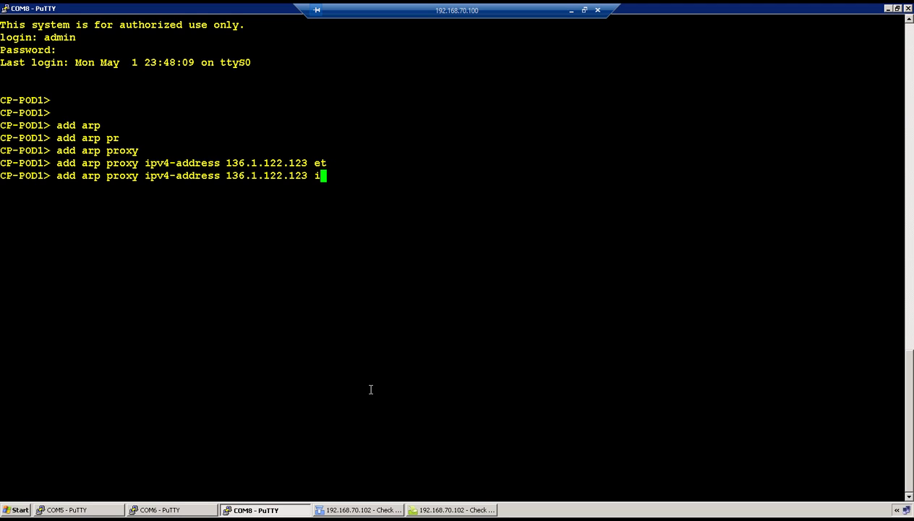
pyautogui.write('n')
pyautogui.press('Tab')
pyautogui.write('eth2')
pyautogui.press('Return')
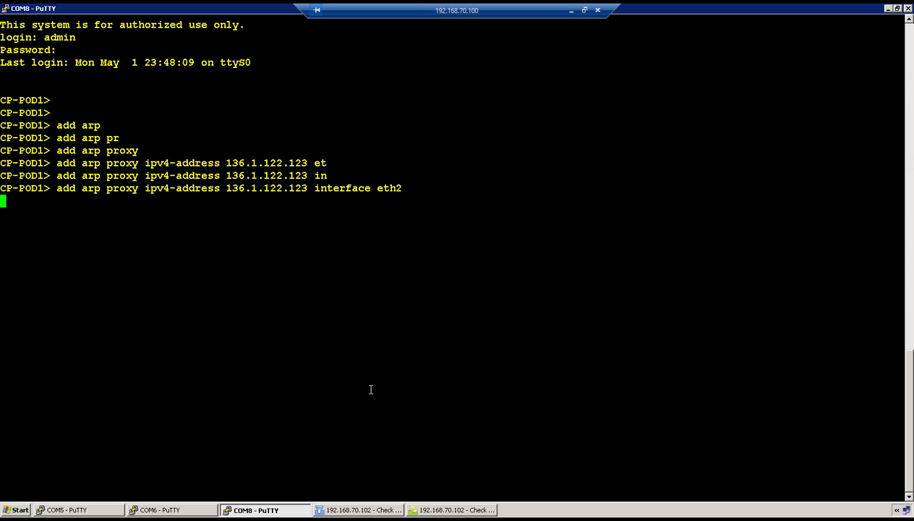
# - Save the gateway configuration with save config
pyautogui.write('save config')
pyautogui.press('Return')
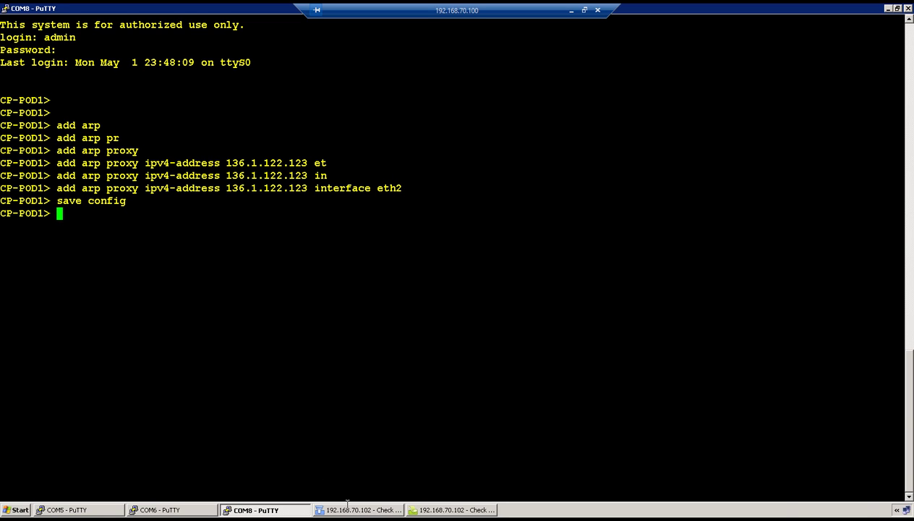
pyautogui.click(358, 510)
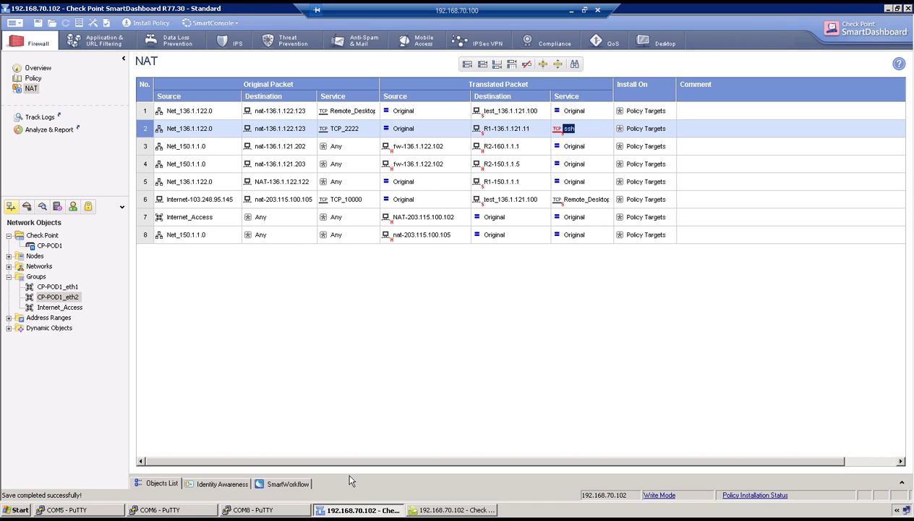
# - Install the policy on gateway CP-POD1 and bring up the R2 COM6 console prompt
pyautogui.click(146, 23)
pyautogui.click(509, 393)
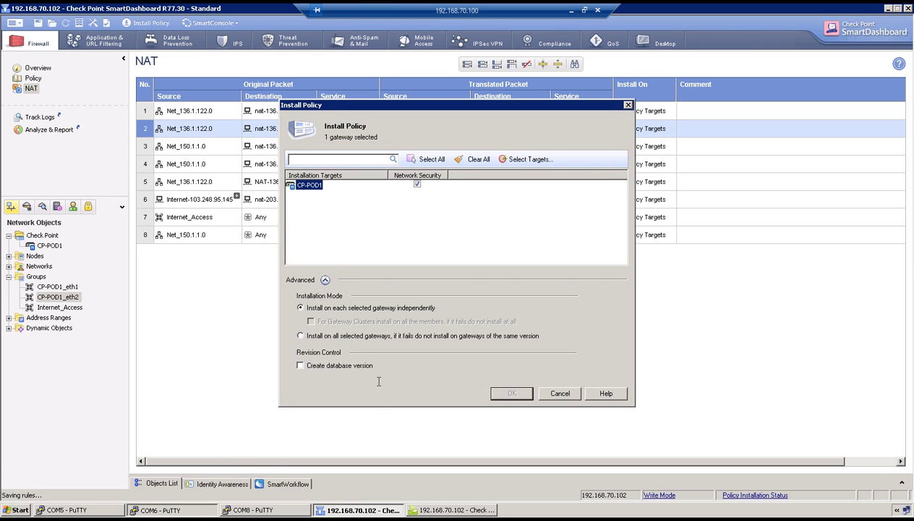
pyautogui.hotkey('alt', 'Tab')
pyautogui.press('Return')
pyautogui.press('Return')
pyautogui.press('Return')
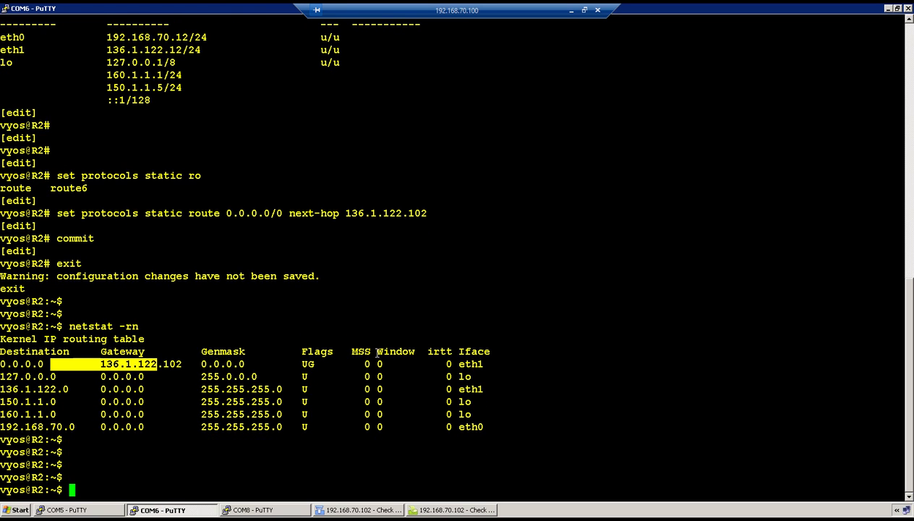
# - Have 'telnet 136.1.122.123 3389' ready at R2's prompt and check the policy installation progress
pyautogui.press('Return')
pyautogui.write('telnet')
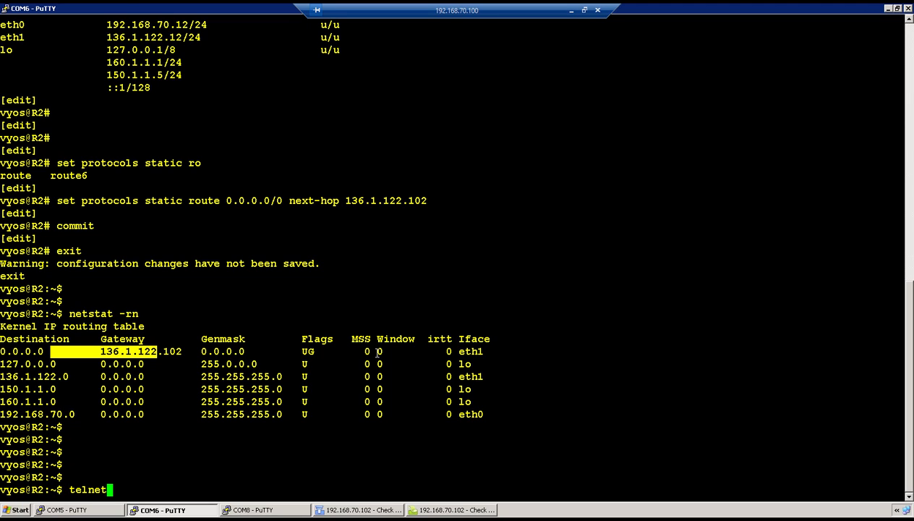
pyautogui.write(' 136.1.1')
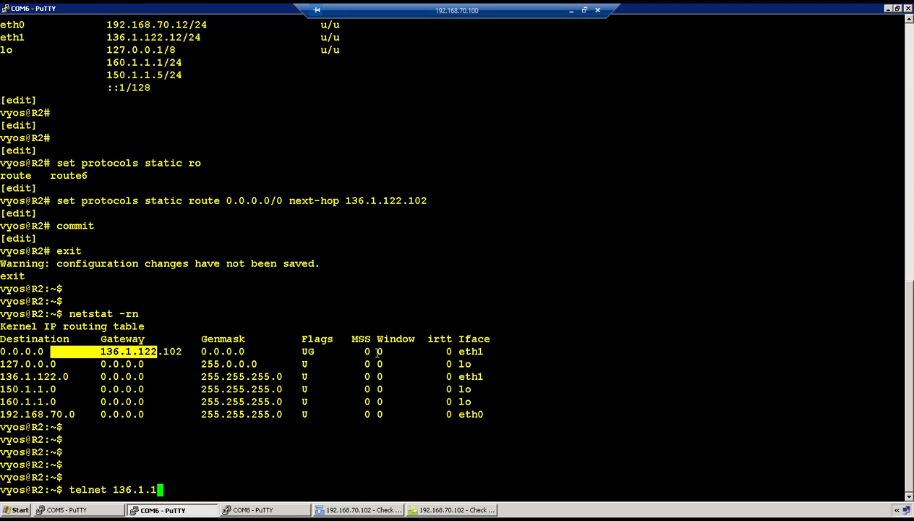
pyautogui.write('22.123 3389')
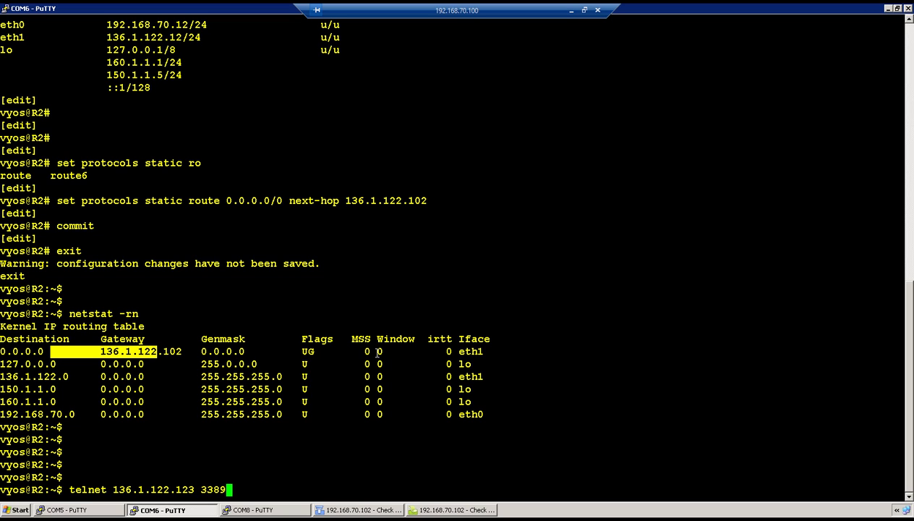
pyautogui.click(369, 509)
# - Page through R1's 'show configuration' output, then check the policy installation result in SmartDashboard
pyautogui.click(65, 510)
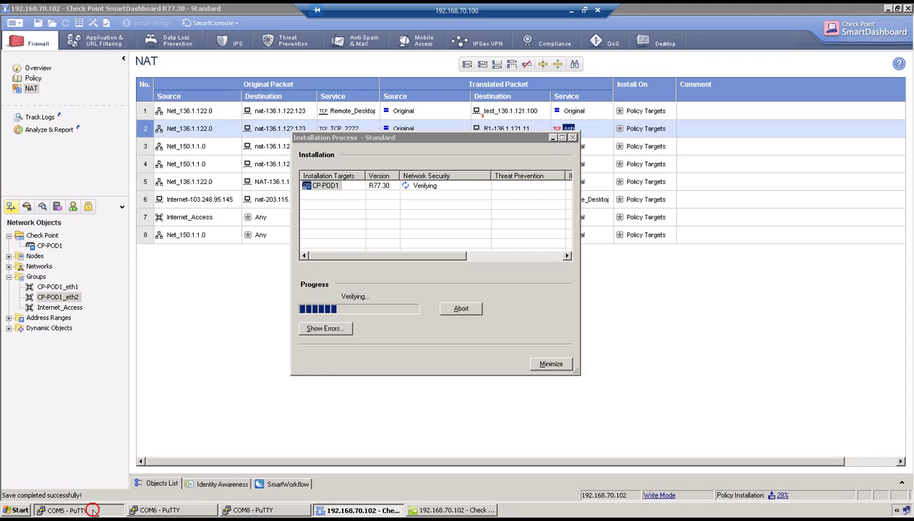
pyautogui.press('Return')
pyautogui.press('Return')
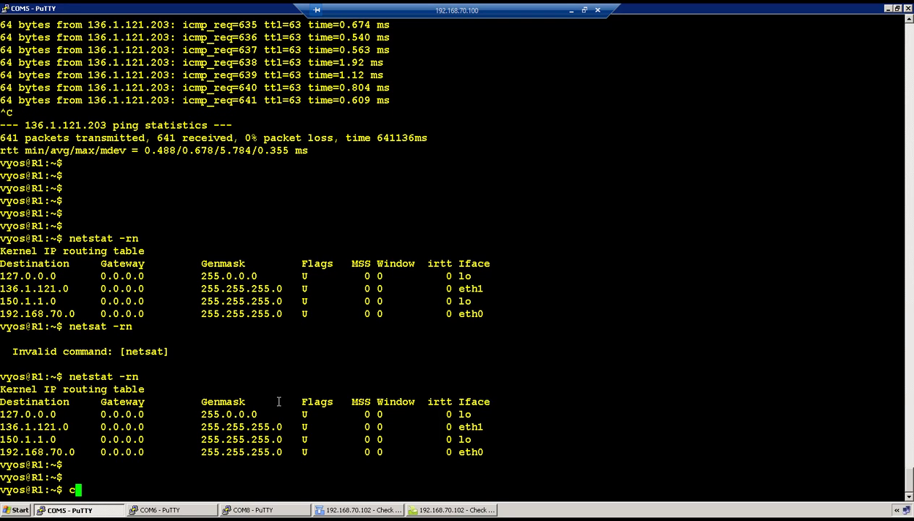
pyautogui.write('show configuration')
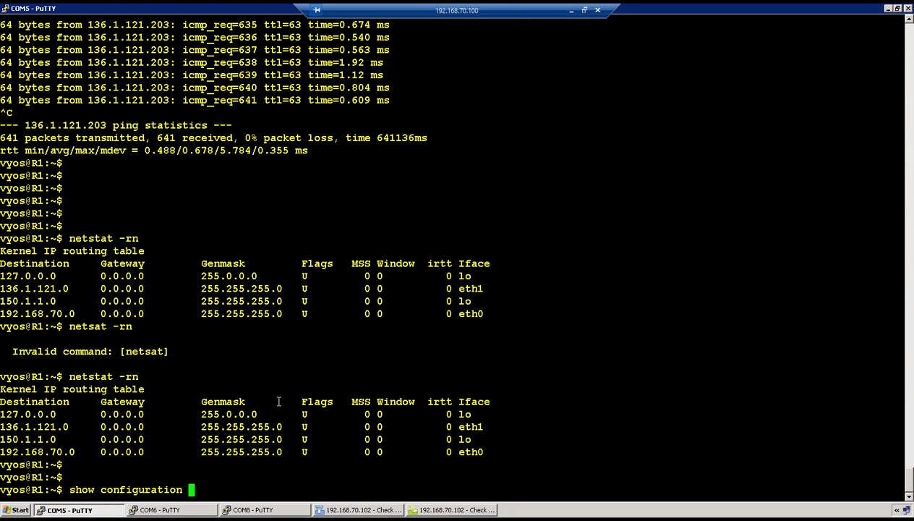
pyautogui.press('Return')
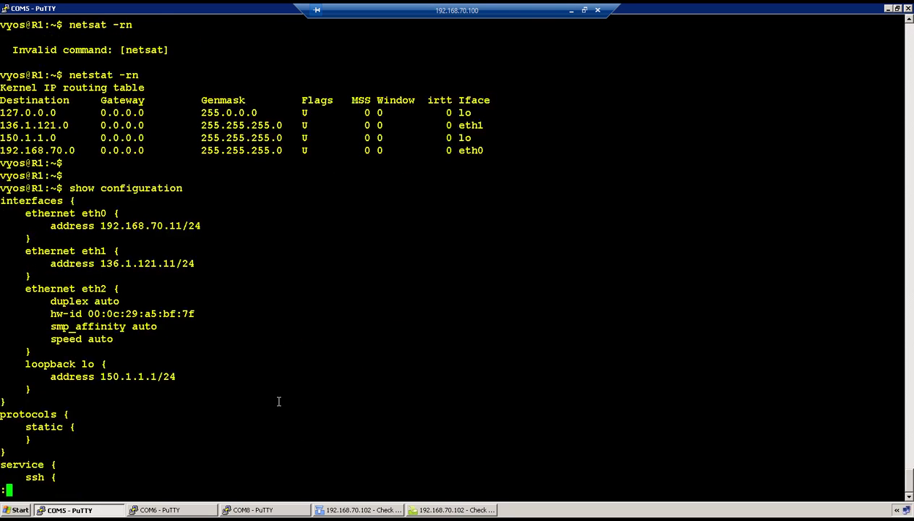
pyautogui.press('Return')
pyautogui.press('Return')
pyautogui.press('Return')
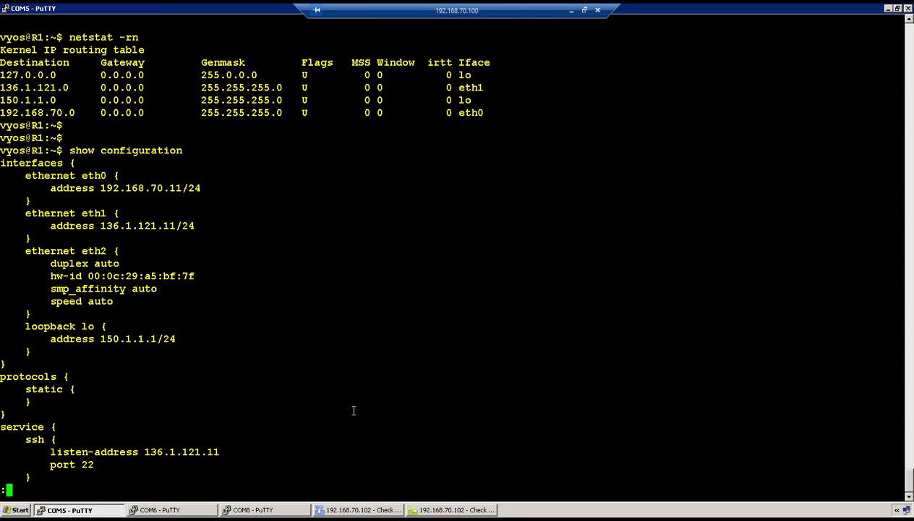
pyautogui.press('q')
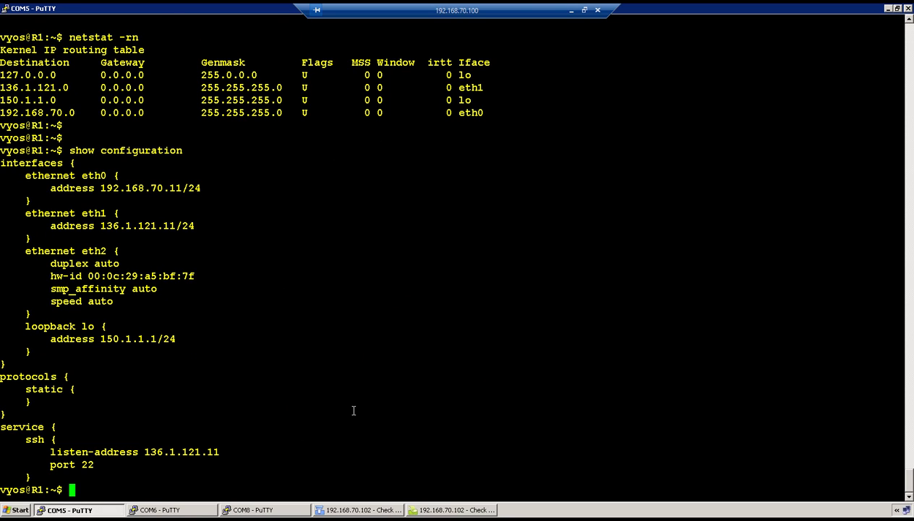
pyautogui.click(343, 507)
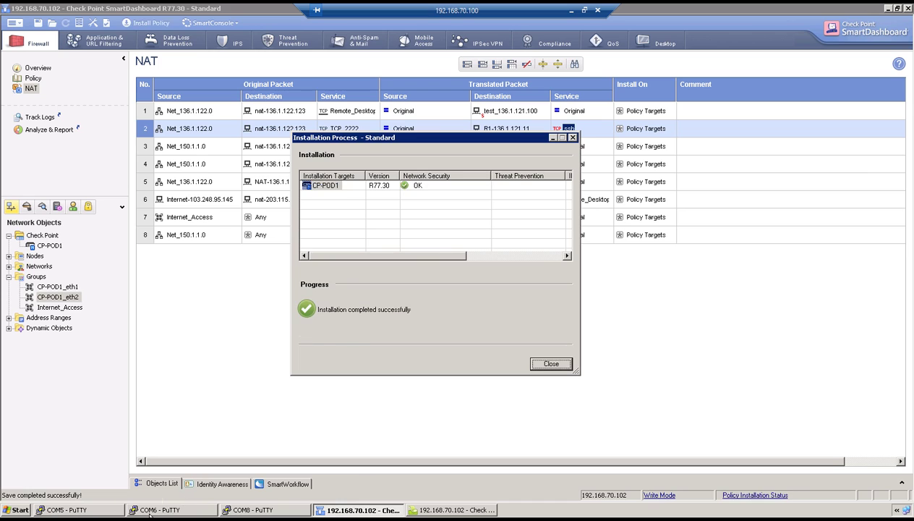
# - Run the telnet from R2 to 136.1.122.123 port 3389 and view the lab task page
pyautogui.click(166, 507)
pyautogui.press('Return')
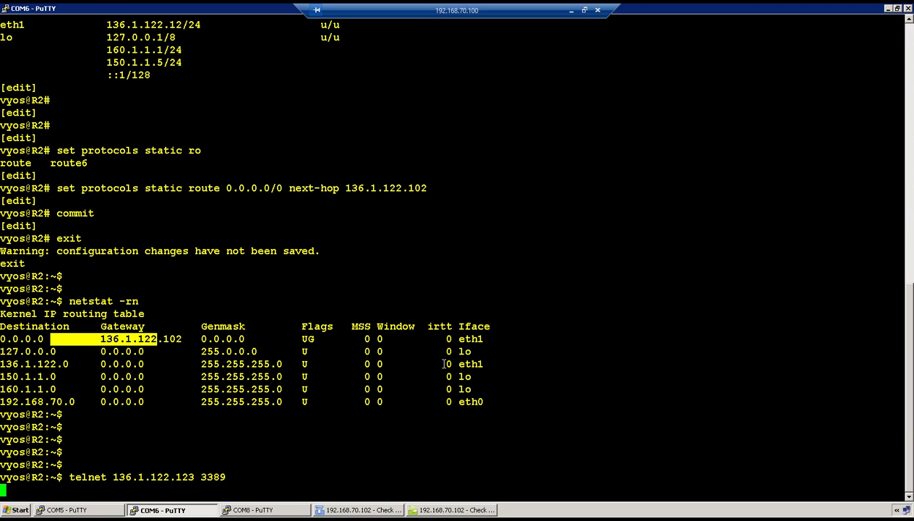
pyautogui.click(570, 11)
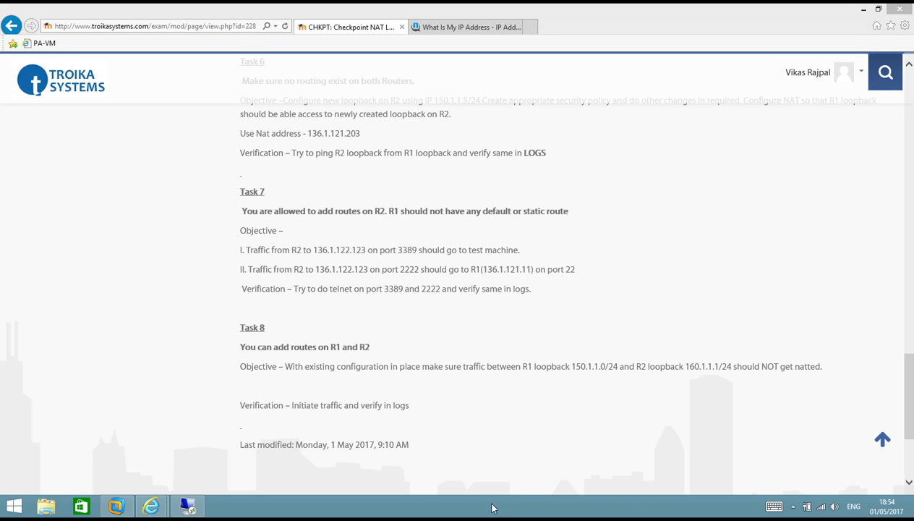
# - Refresh SmartView Tracker and open record 3094, checking 136.1.122.123 was translated to 136.1.121.100
pyautogui.click(188, 505)
pyautogui.click(423, 510)
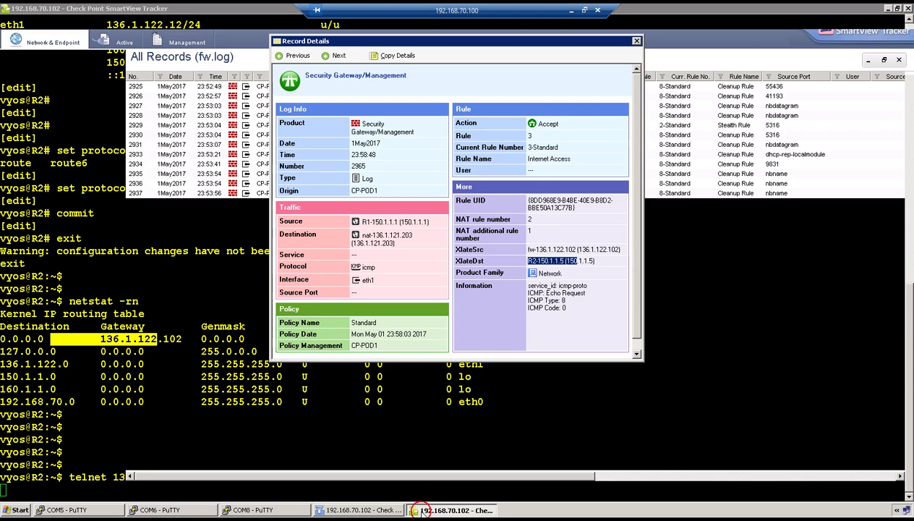
pyautogui.click(637, 45)
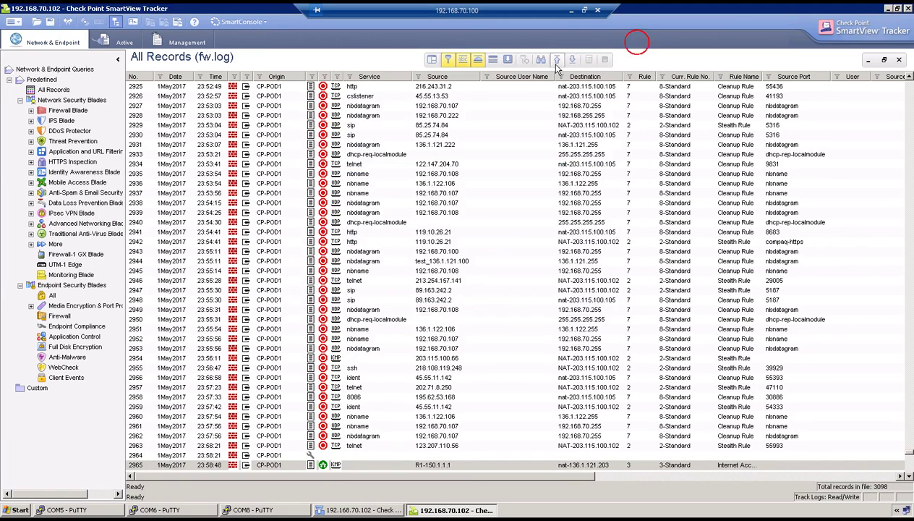
pyautogui.click(566, 58)
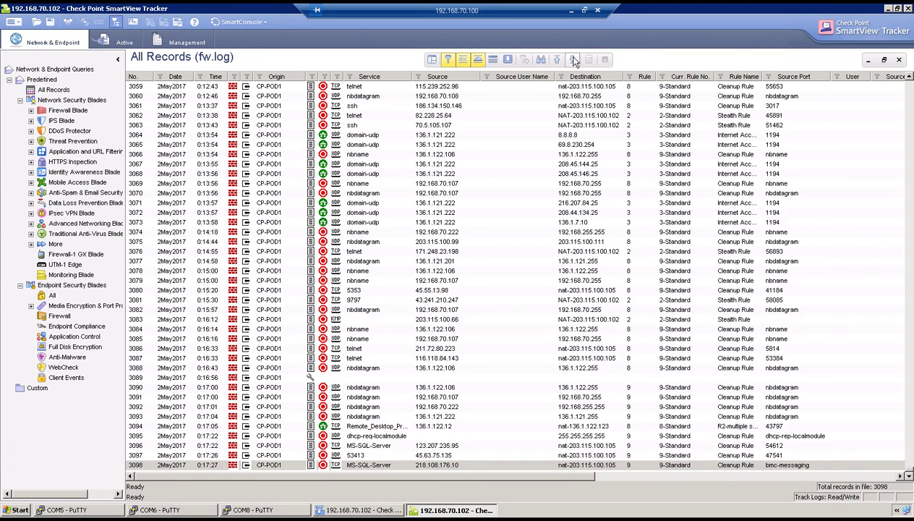
pyautogui.click(367, 427)
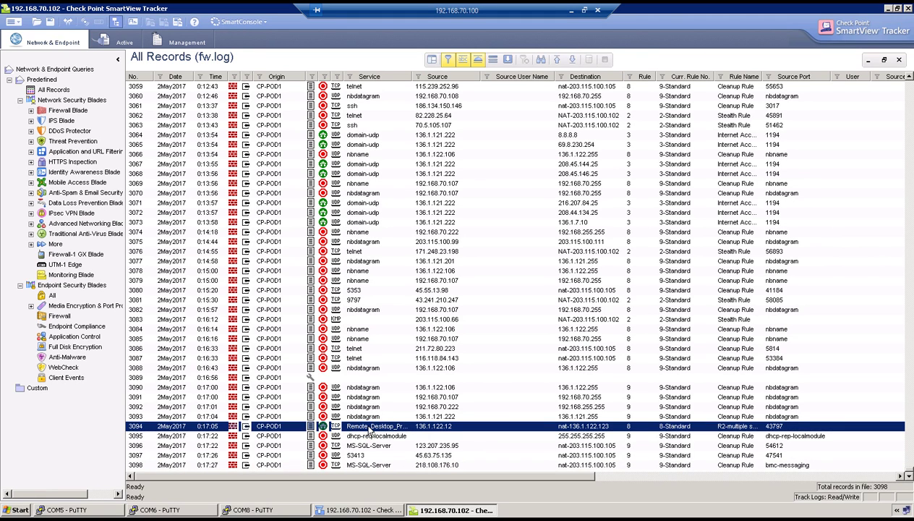
pyautogui.doubleClick(370, 429)
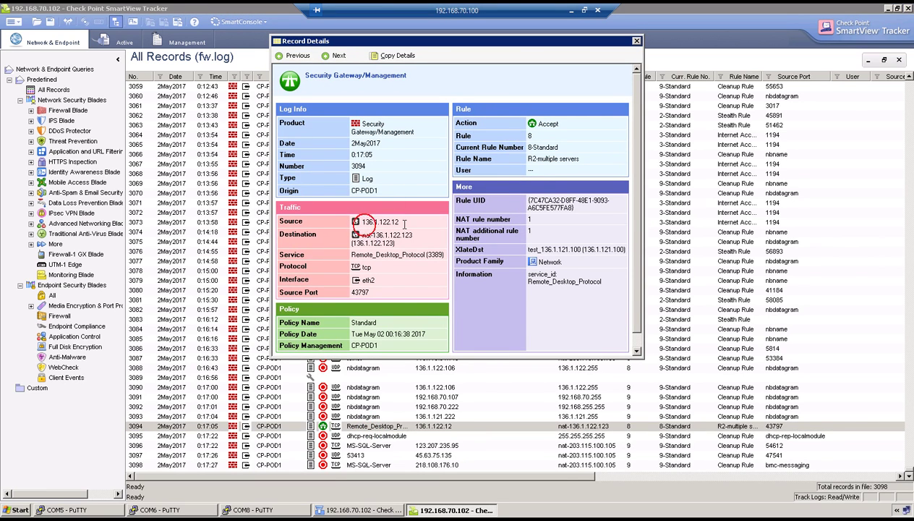
pyautogui.moveTo(362, 235); pyautogui.dragTo(443, 254)
pyautogui.moveTo(551, 249); pyautogui.dragTo(585, 251)
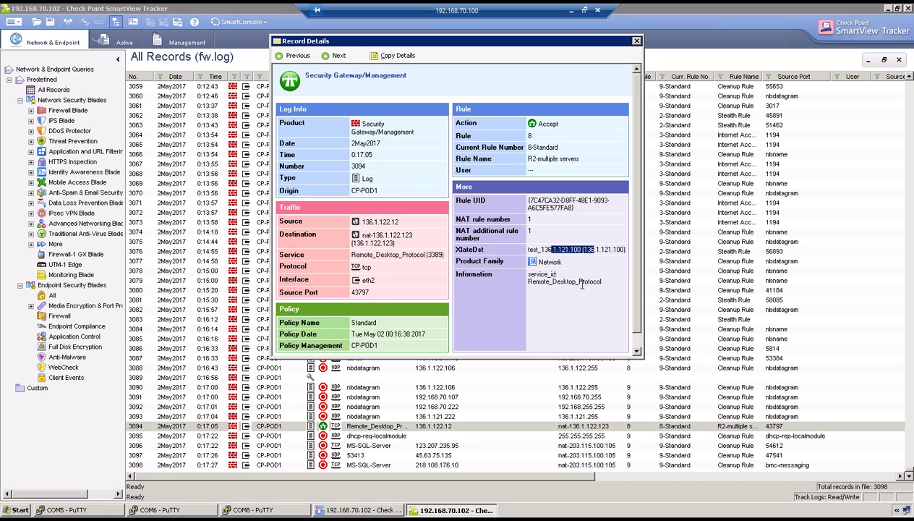
# - Abort the port 3389 telnet on R2 and run 'telnet 136.1.122.123 2222' instead
pyautogui.click(161, 511)
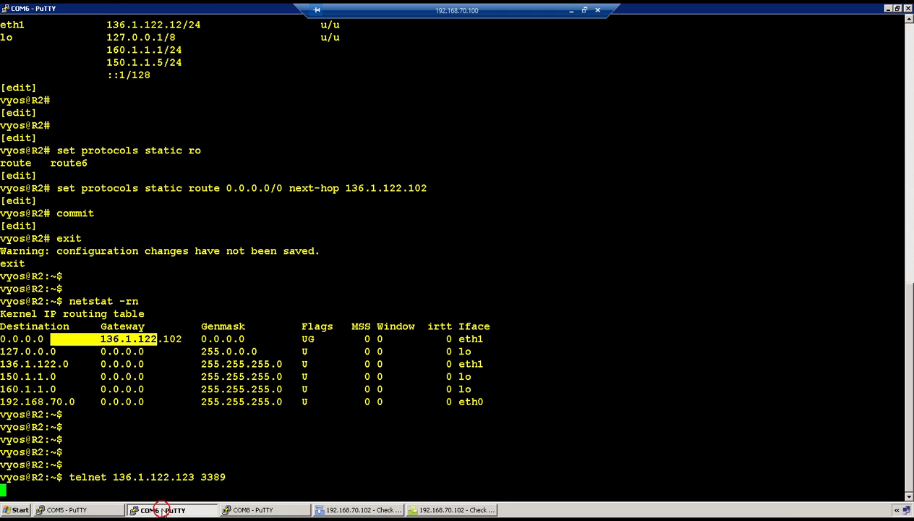
pyautogui.hotkey('ctrl', 'c')
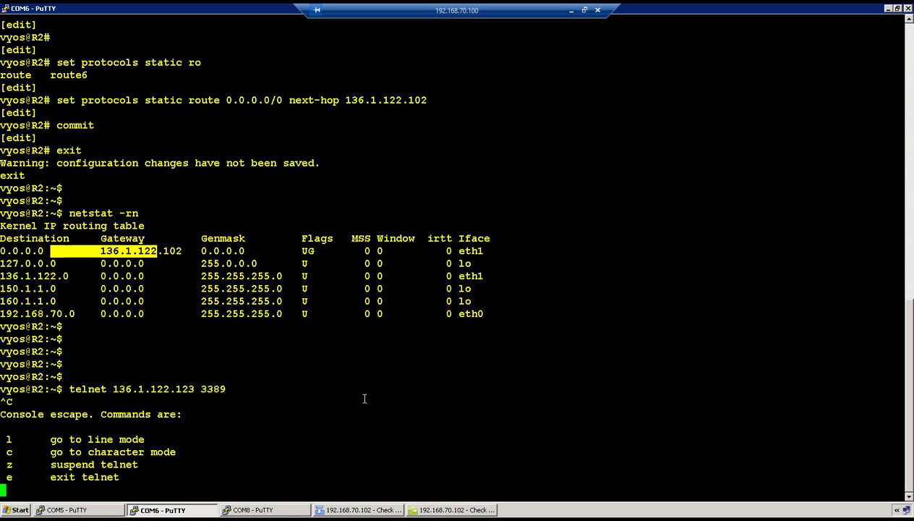
pyautogui.press('e')
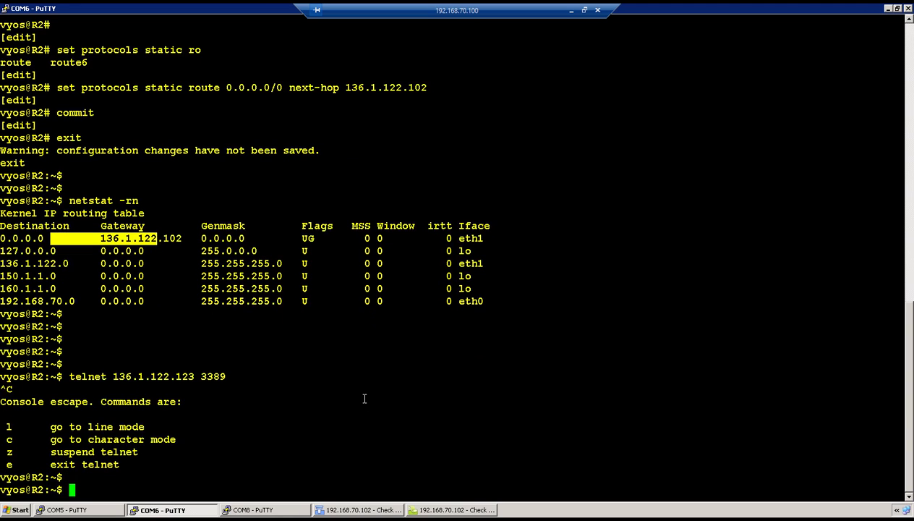
pyautogui.press('Return')
pyautogui.press('Return')
pyautogui.press('Return')
pyautogui.press('Return')
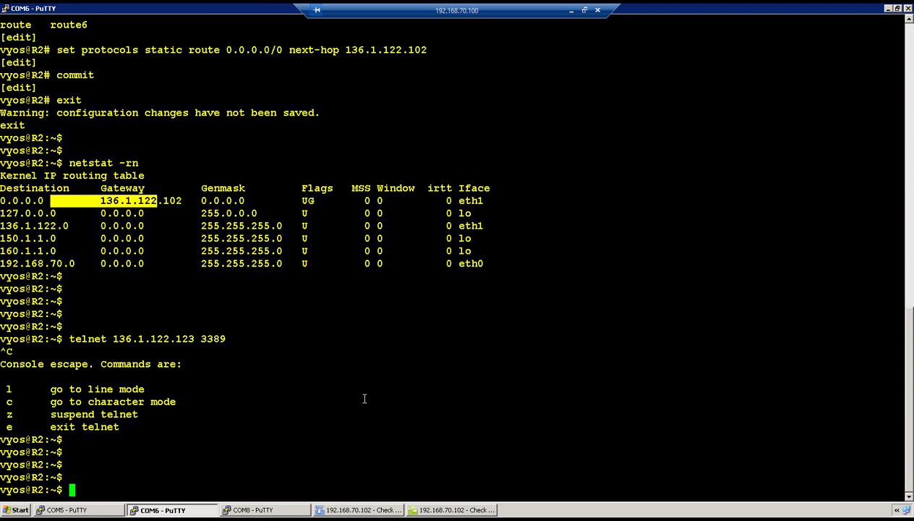
pyautogui.press('Return')
pyautogui.press('Return')
pyautogui.press('Up')
pyautogui.press('BackSpace')
pyautogui.press('BackSpace')
pyautogui.press('BackSpace')
pyautogui.press('BackSpace')
pyautogui.write('2')
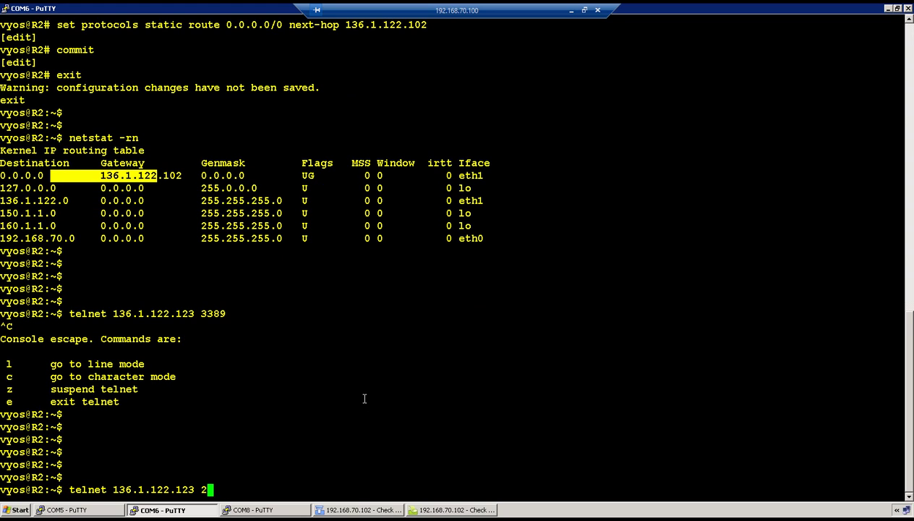
pyautogui.write('222')
pyautogui.press('Return')
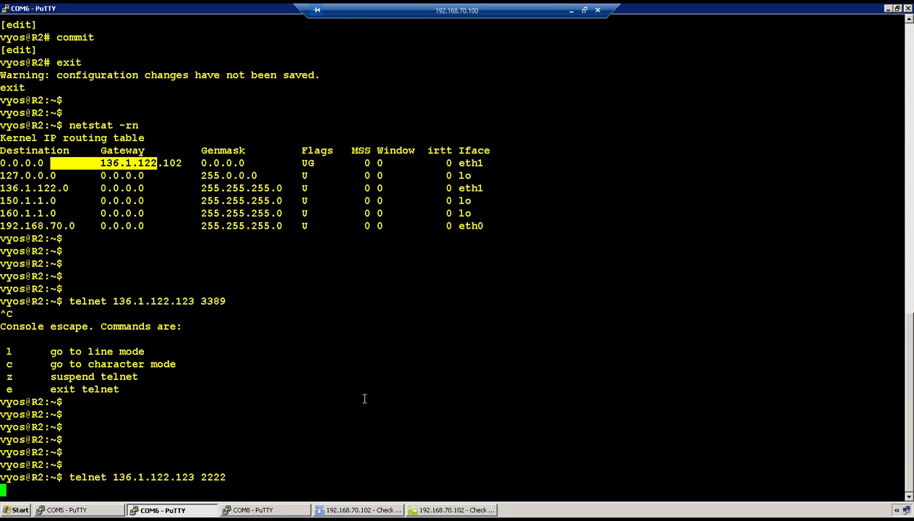
# - Open log record 3105 (TCP_2222) and check its translation to R1-136.1.121.11 on port 22
pyautogui.click(425, 509)
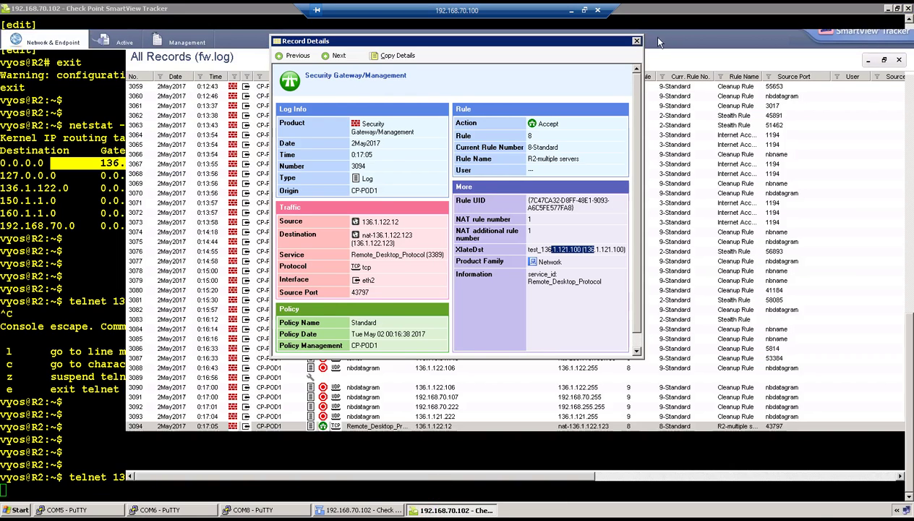
pyautogui.click(629, 40)
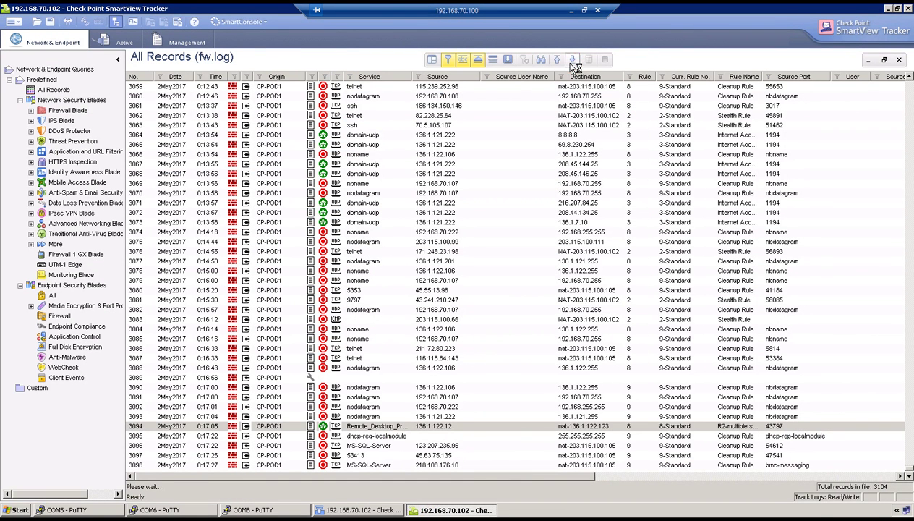
pyautogui.scroll(-1, 511, 355)
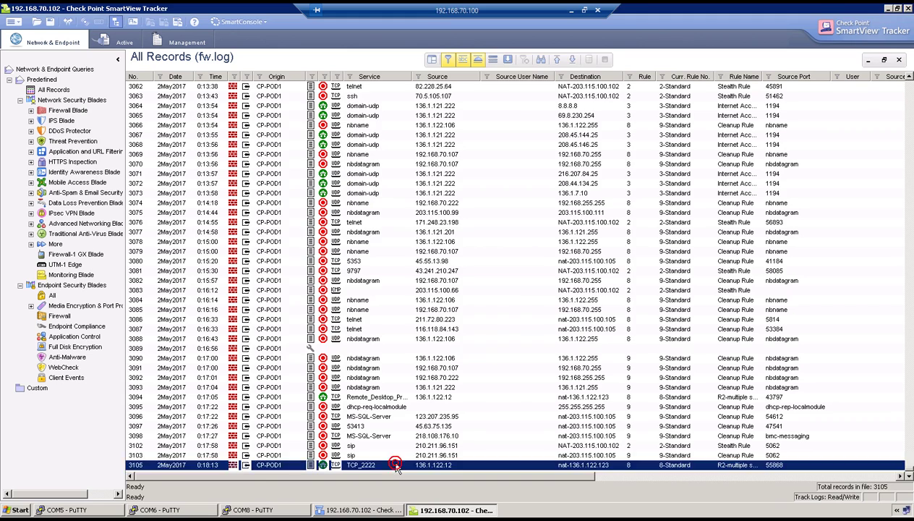
pyautogui.doubleClick(396, 464)
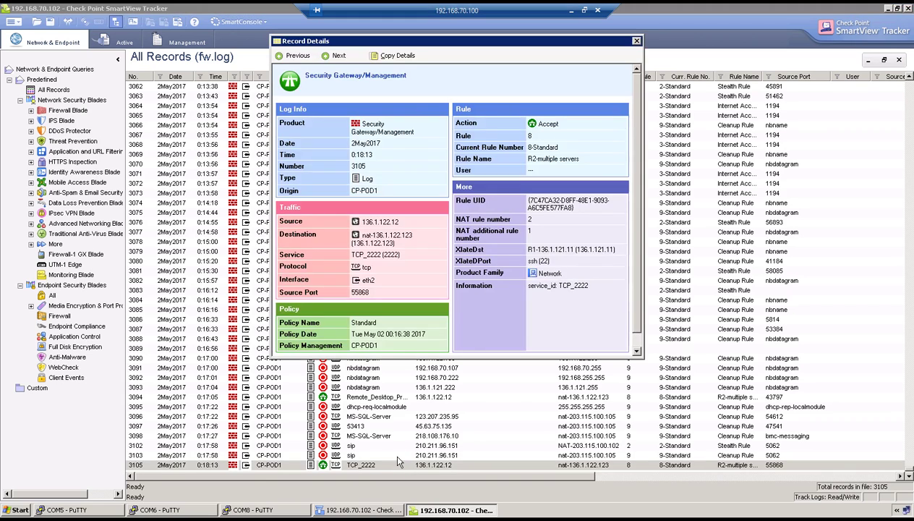
pyautogui.moveTo(536, 250); pyautogui.dragTo(586, 249)
pyautogui.doubleClick(543, 261)
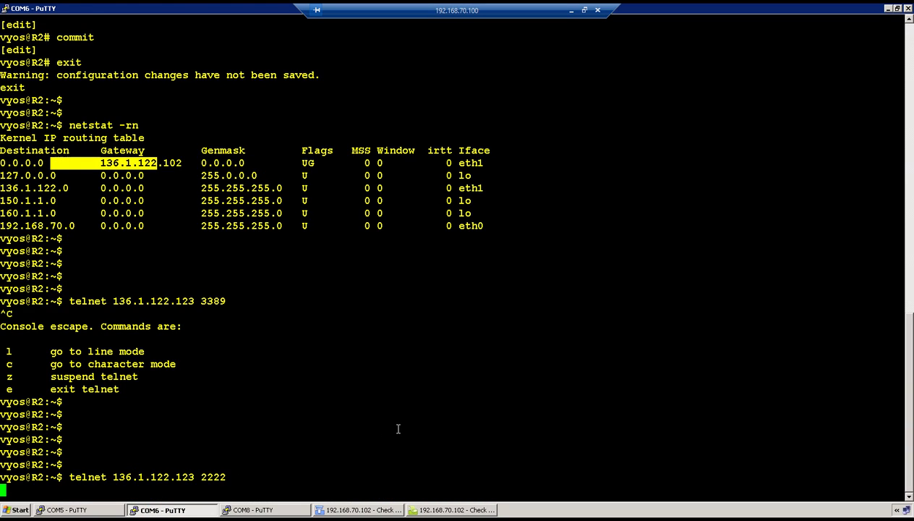
# - Cancel the hanging port 2222 telnet with Ctrl+C and clear R2's prompt
pyautogui.hotkey('ctrl', 'c')
pyautogui.write('s')
pyautogui.press('Tab')
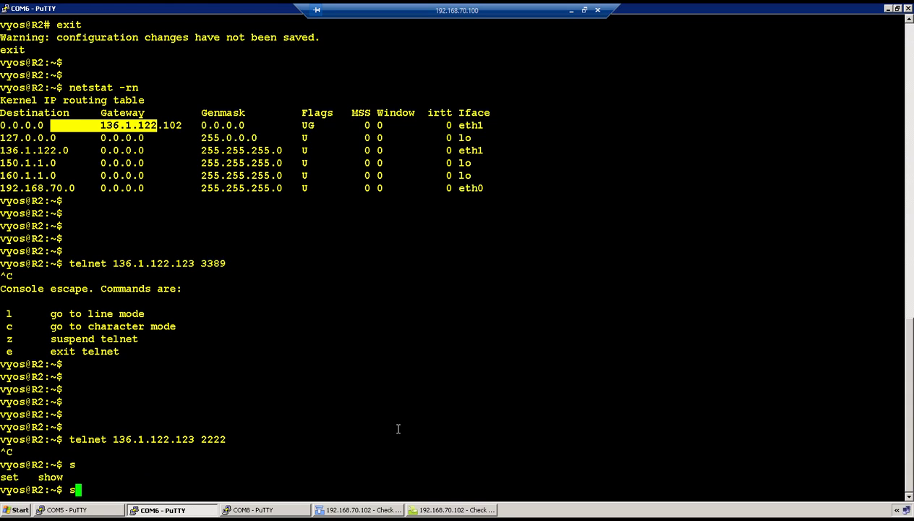
pyautogui.press('BackSpace')
pyautogui.press('Return')
pyautogui.press('Return')
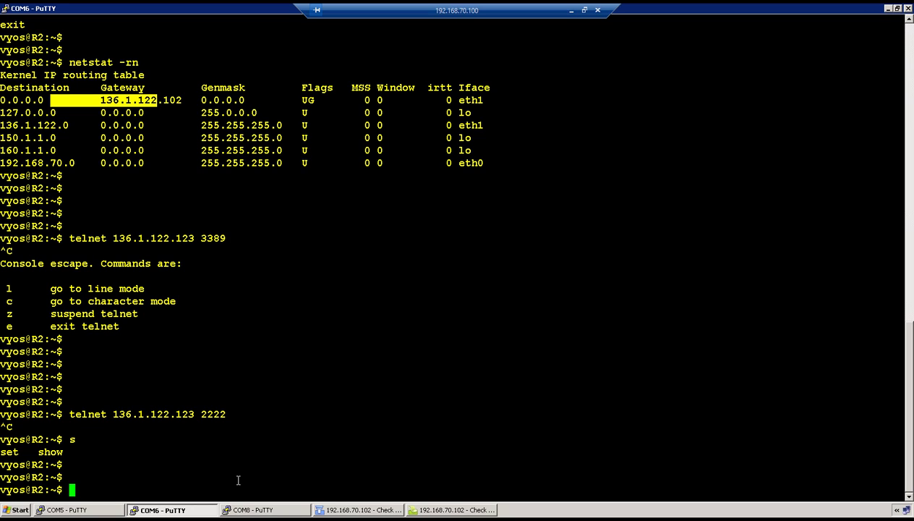
# - Review the Task 7 routing restriction in the browser, then return to SmartDashboard's installation results
pyautogui.click(572, 10)
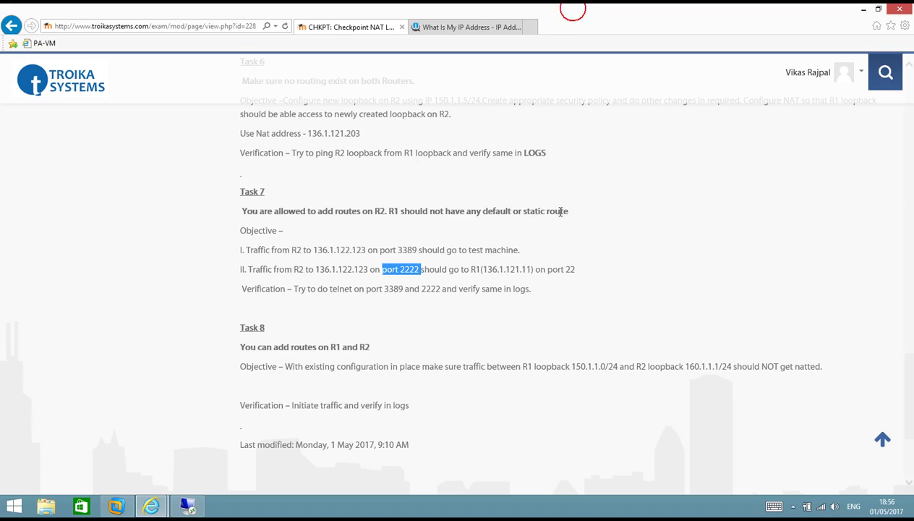
pyautogui.moveTo(260, 210); pyautogui.dragTo(533, 212)
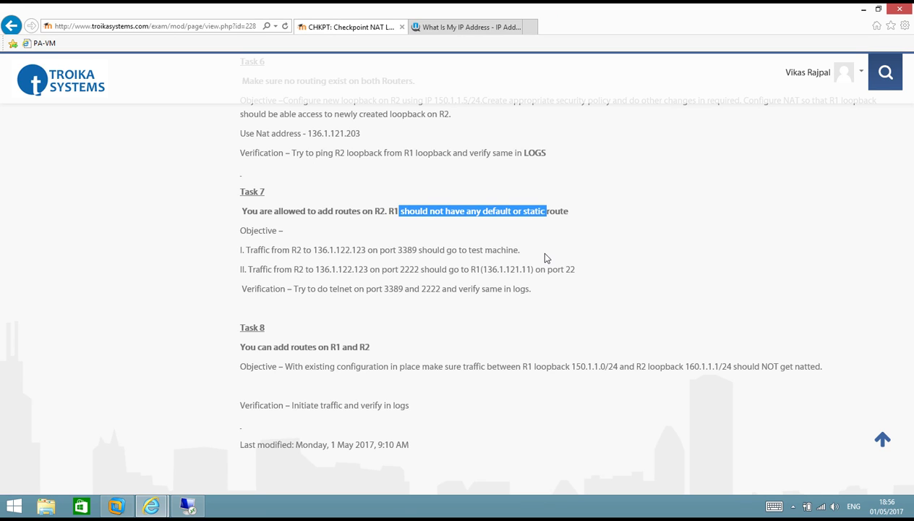
pyautogui.click(186, 504)
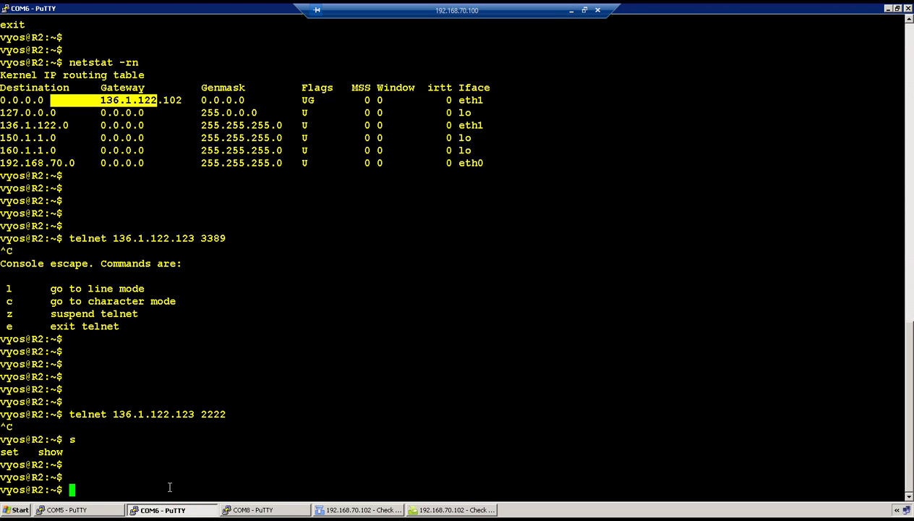
pyautogui.click(356, 510)
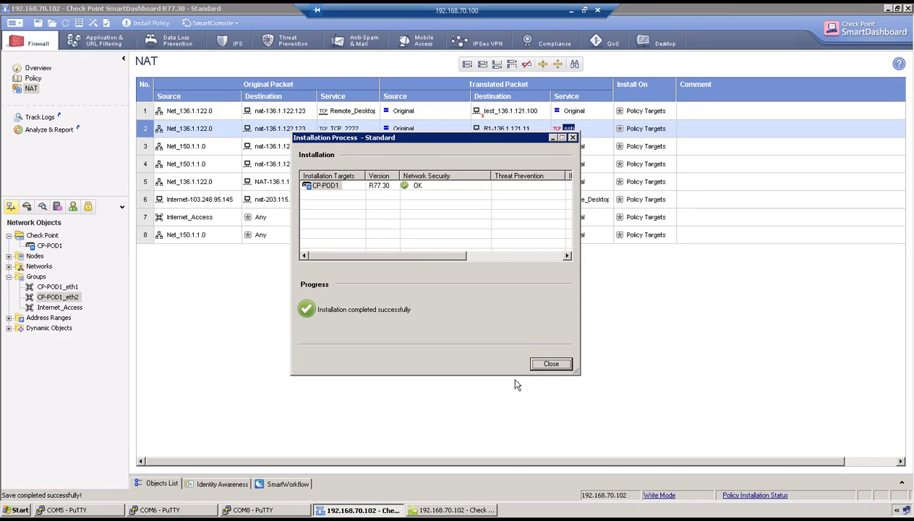
# - Close the installation report and add a Hide translated source to NAT rule 1
pyautogui.click(551, 363)
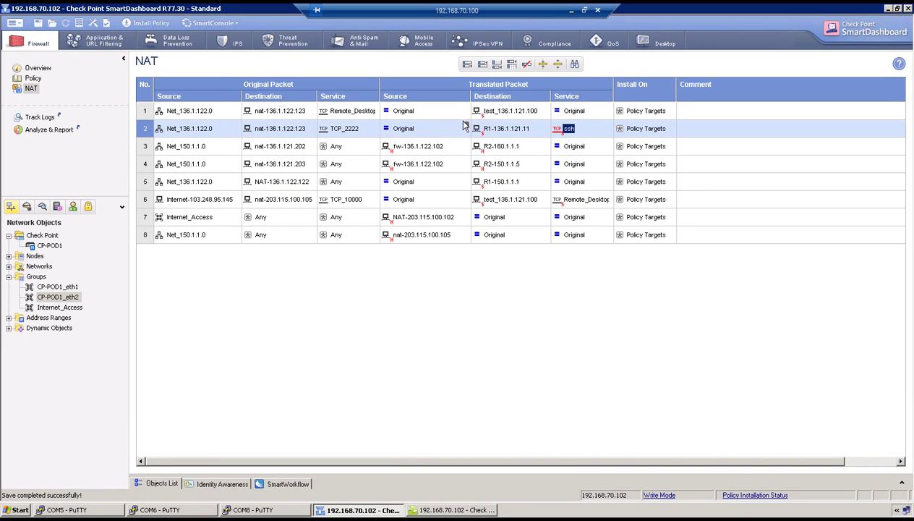
pyautogui.rightClick(403, 112)
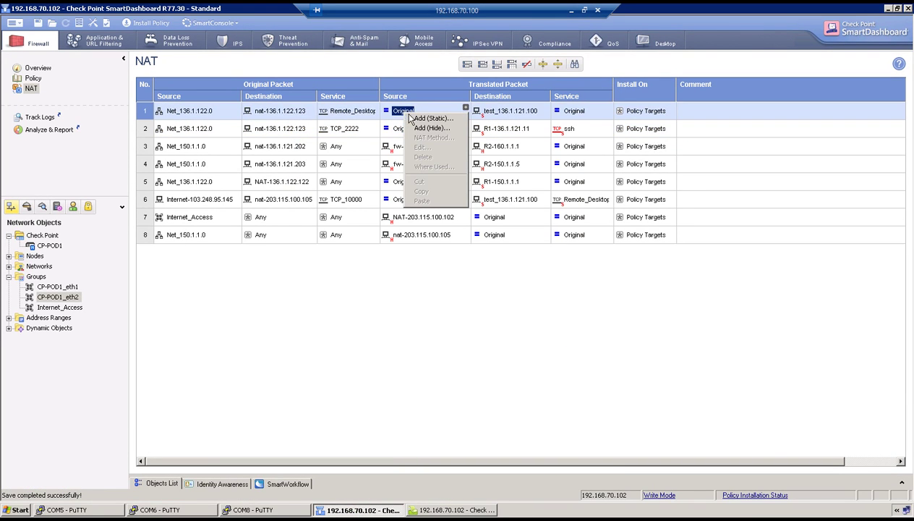
pyautogui.click(428, 128)
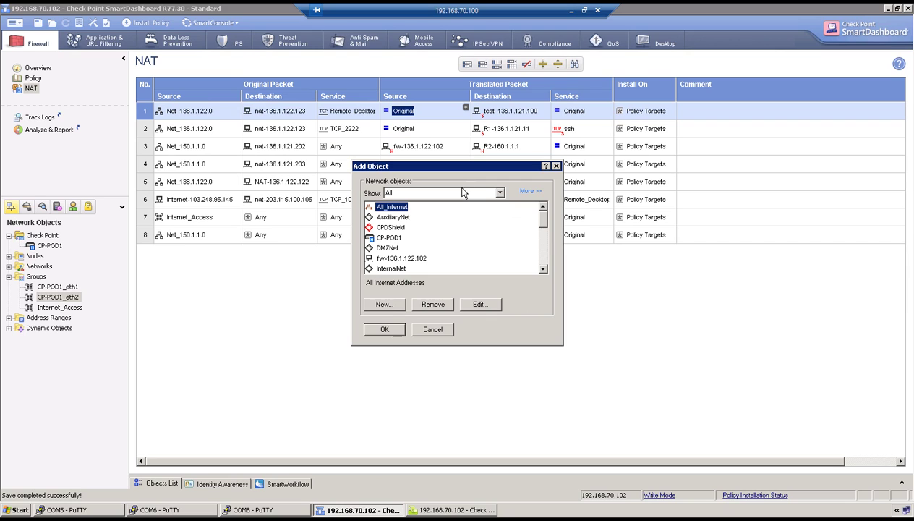
pyautogui.click(384, 303)
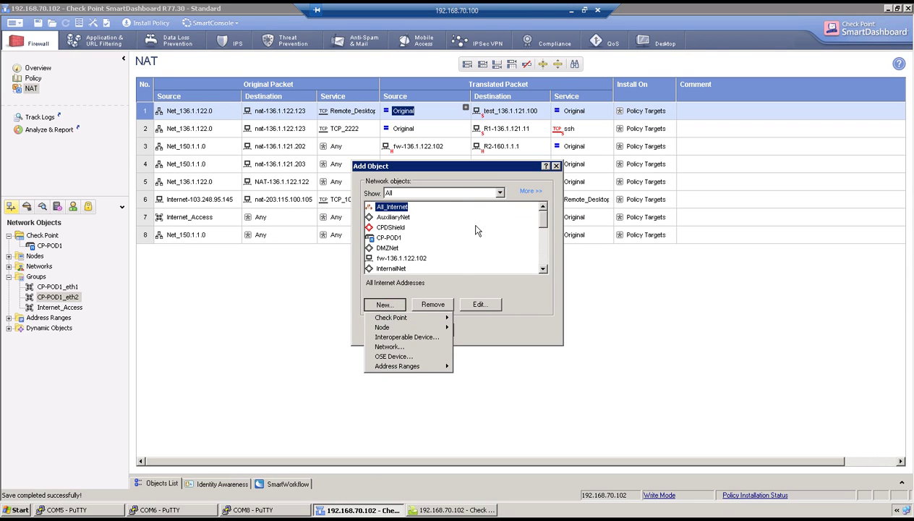
pyautogui.click(397, 246)
pyautogui.scroll(-3, 398, 248)
pyautogui.scroll(-1, 397, 248)
pyautogui.scroll(-1, 397, 248)
pyautogui.scroll(1, 397, 248)
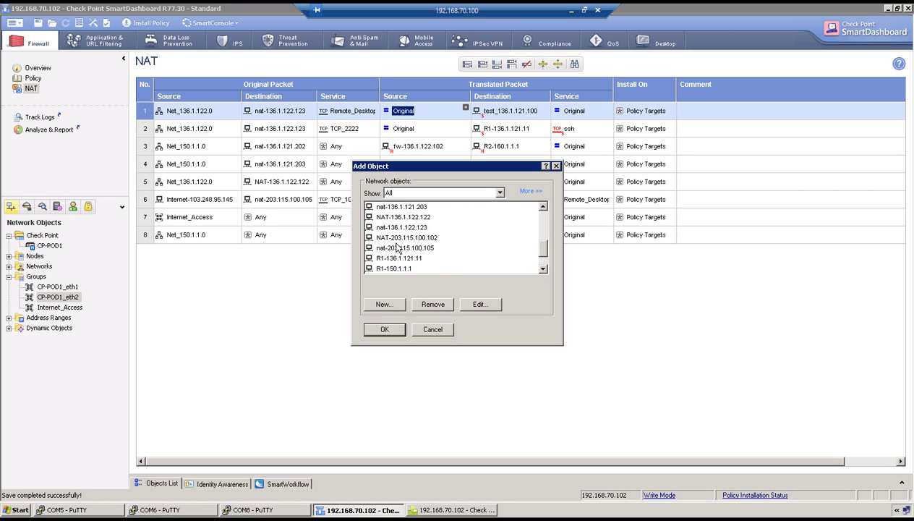
pyautogui.scroll(1, 397, 248)
pyautogui.scroll(-2, 397, 248)
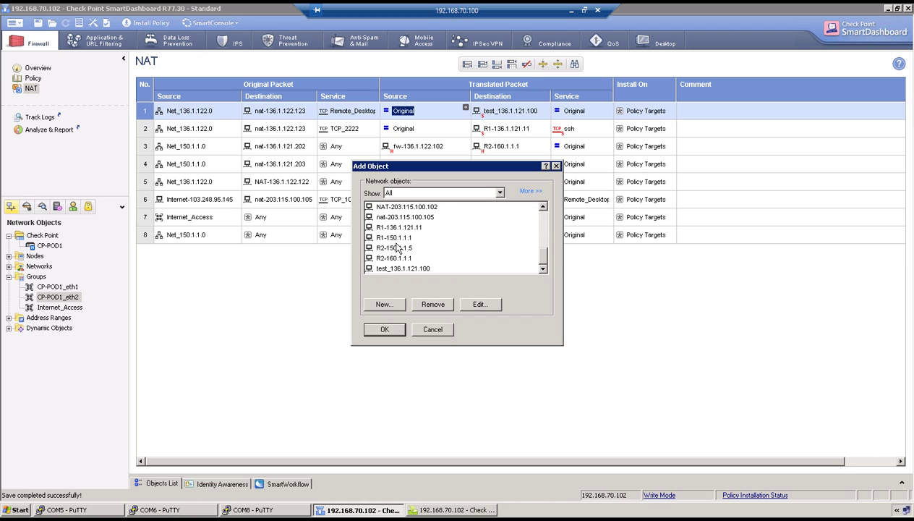
# - Create host fw-136.1.121.102 (136.1.121.102) and use it as translated source for rules 1 and 2
pyautogui.click(384, 305)
pyautogui.moveTo(405, 329)
pyautogui.click(465, 337)
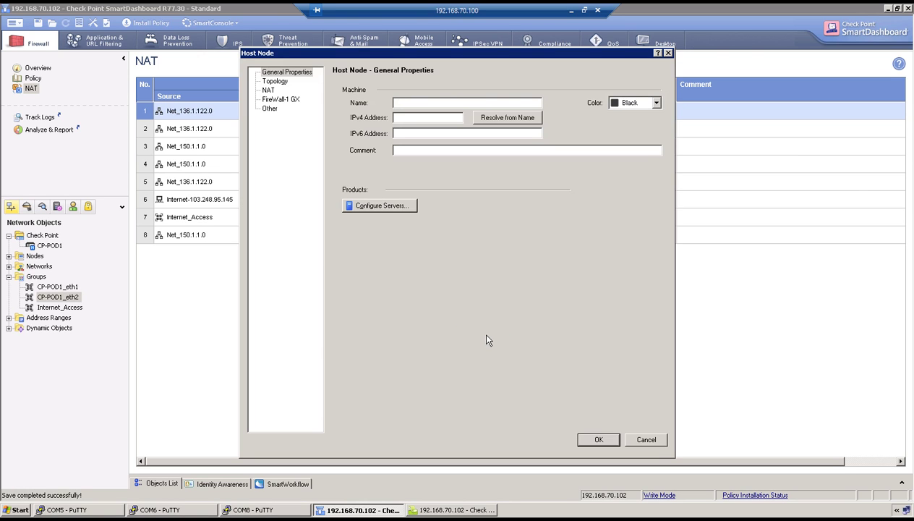
pyautogui.write('fw-136.1.121.102')
pyautogui.press('Tab')
pyautogui.write('136.1')
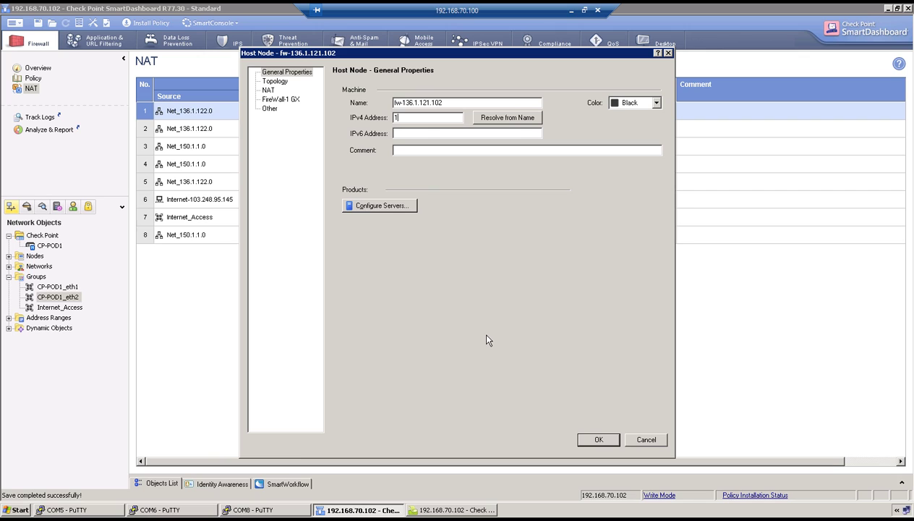
pyautogui.write('.121.102')
pyautogui.click(589, 440)
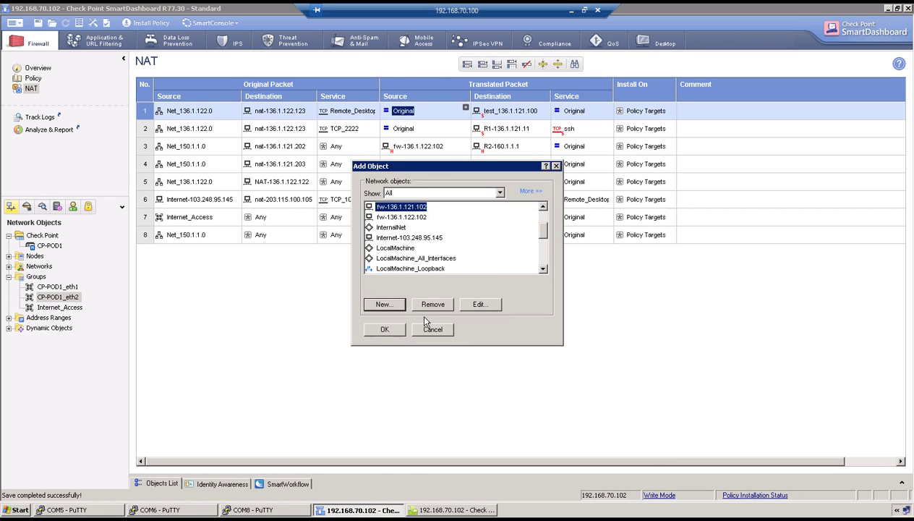
pyautogui.click(379, 327)
pyautogui.moveTo(418, 114); pyautogui.dragTo(417, 139)
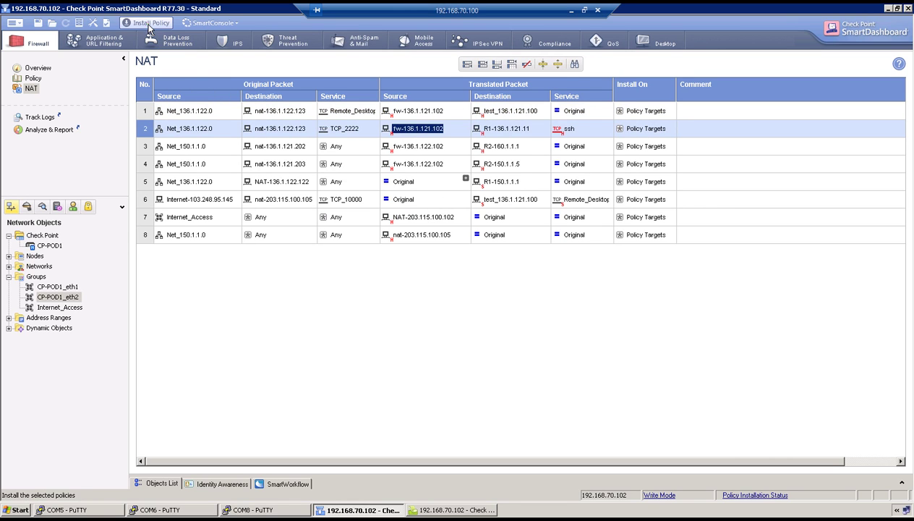
# - Install the updated policy on gateway CP-POD1
pyautogui.click(147, 23)
pyautogui.click(507, 395)
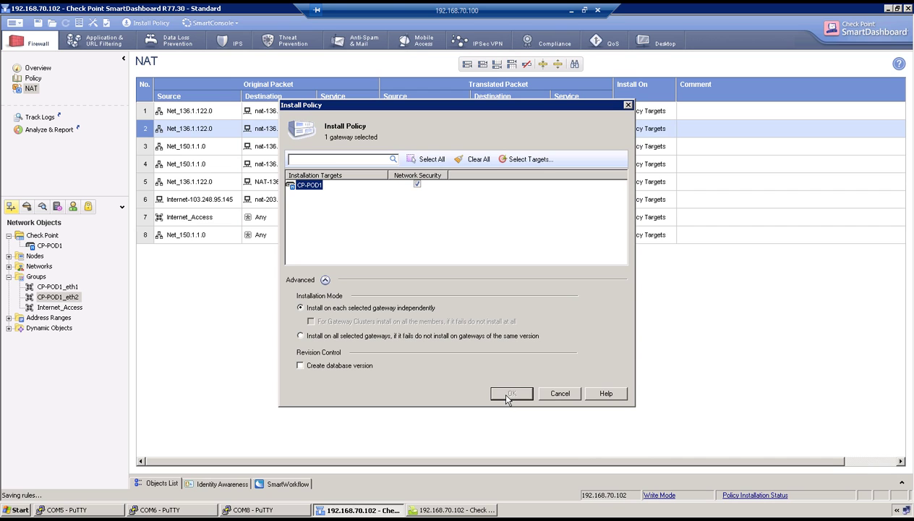
pyautogui.click(178, 509)
# - Recall 'telnet 136.1.122.123 2222' at R2's prompt and check the policy installation progress
pyautogui.press('Return')
pyautogui.press('Return')
pyautogui.press('Return')
pyautogui.press('Return')
pyautogui.press('Return')
pyautogui.press('Return')
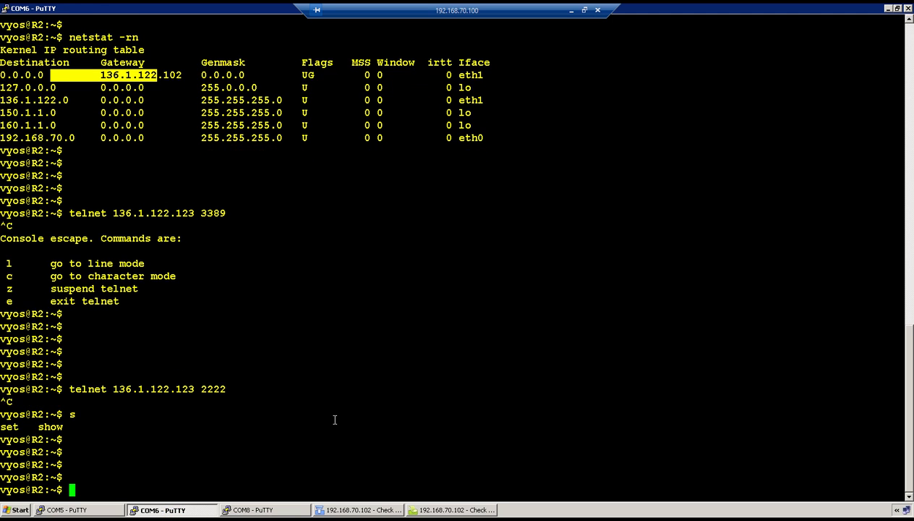
pyautogui.press('Up')
pyautogui.press('Up')
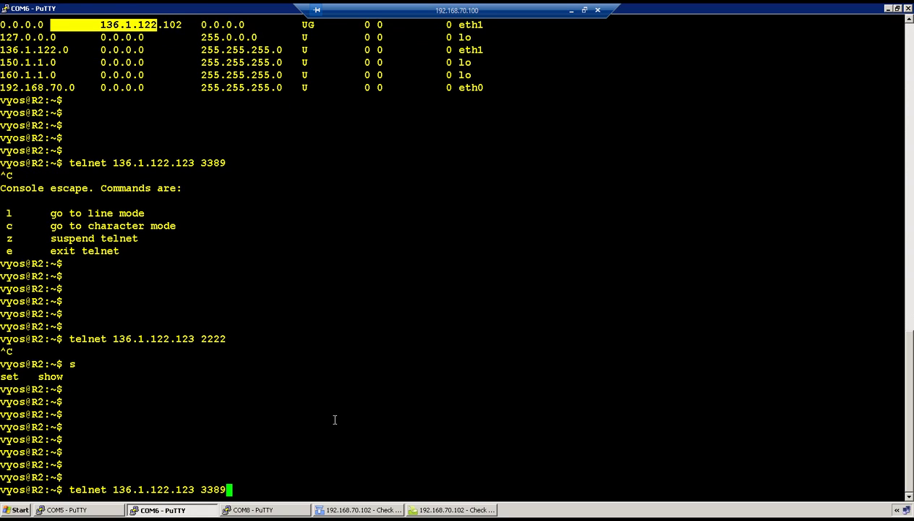
pyautogui.press('Down')
pyautogui.click(347, 509)
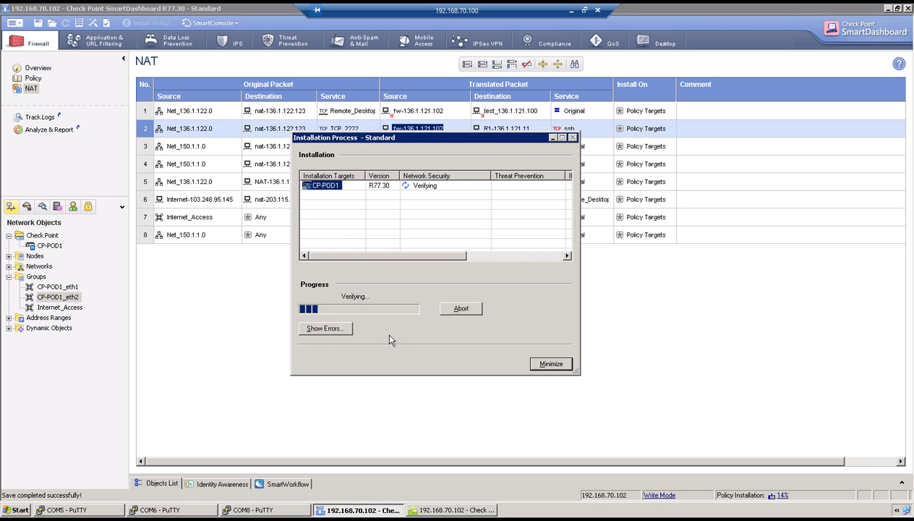
# - Reread the Task 8 NAT-exemption objective in the browser, then return to the installation status
pyautogui.click(571, 11)
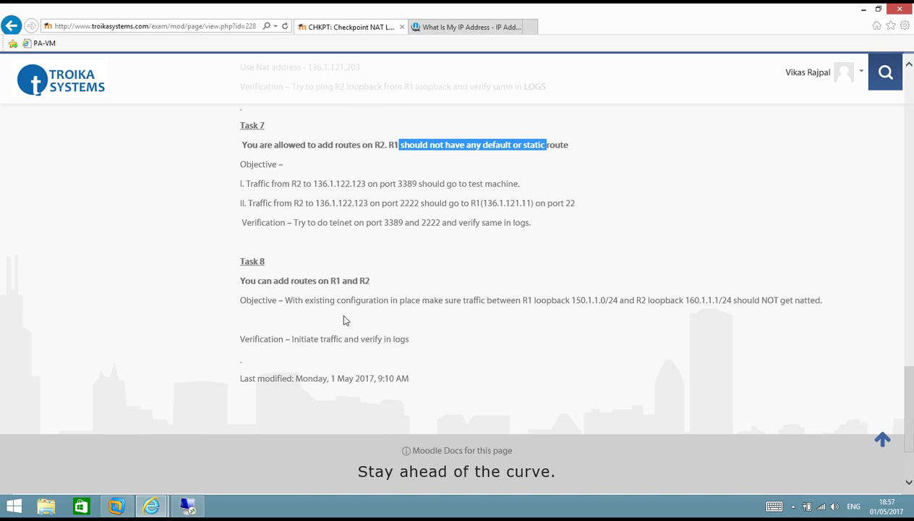
pyautogui.moveTo(304, 299); pyautogui.dragTo(687, 304)
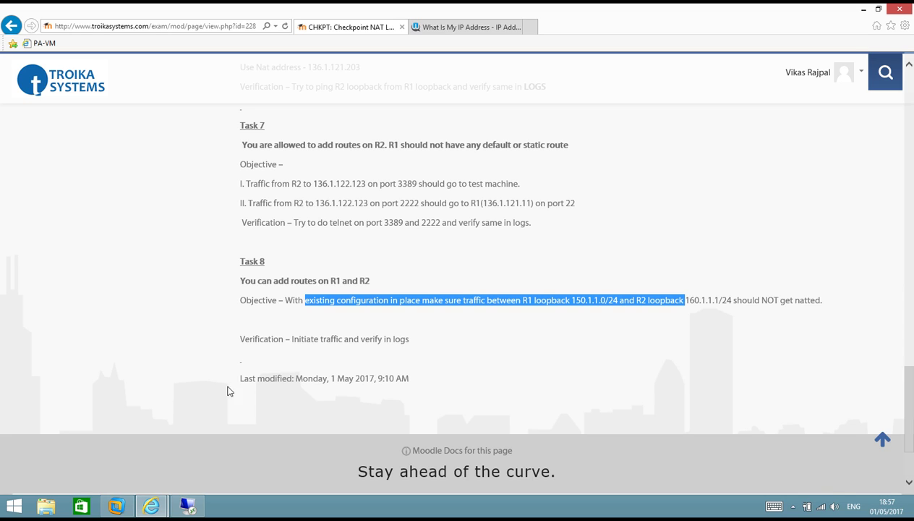
pyautogui.click(188, 505)
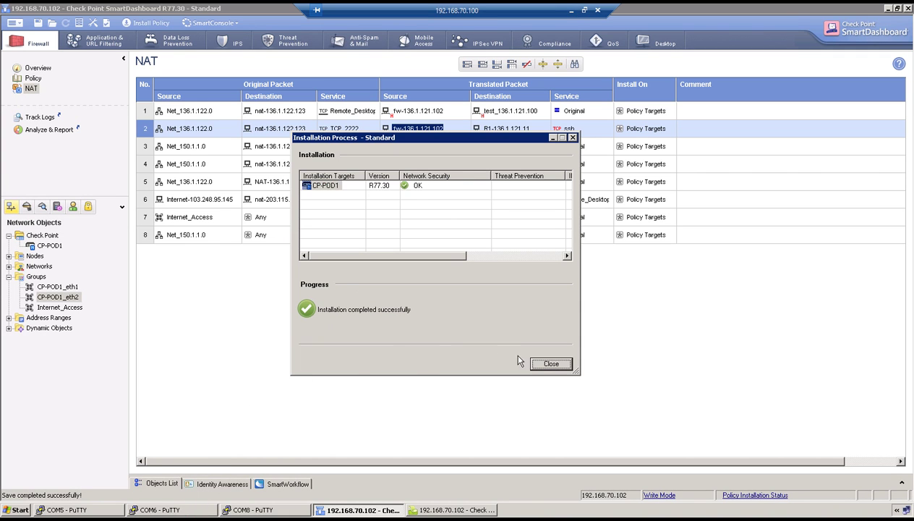
# - Close the installation report, rerun telnet 136.1.122.123 3389 on R2, then abort it
pyautogui.click(541, 363)
pyautogui.click(165, 509)
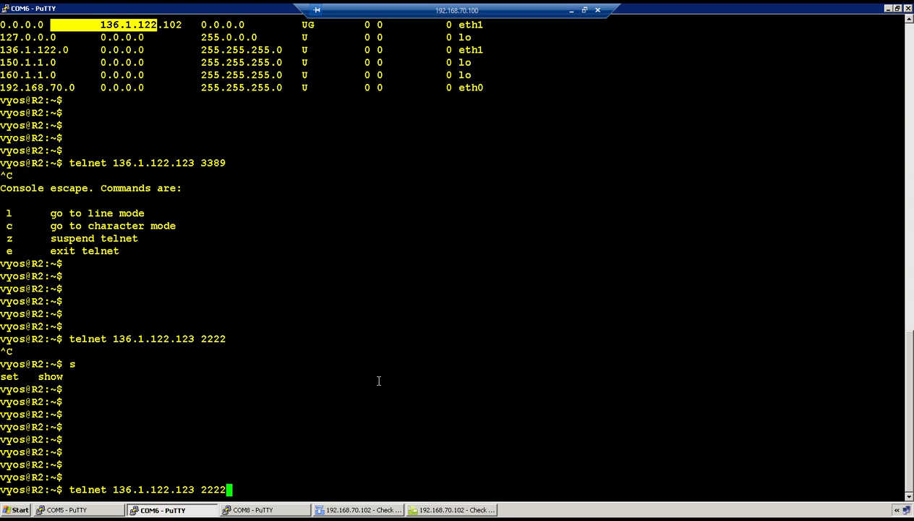
pyautogui.press('Up')
pyautogui.press('Return')
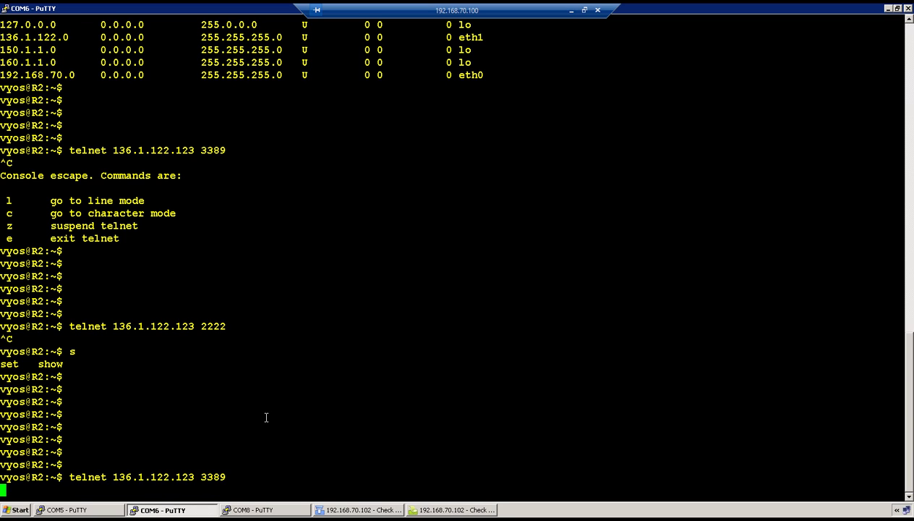
pyautogui.hotkey('ctrl', 'c')
pyautogui.press('Return')
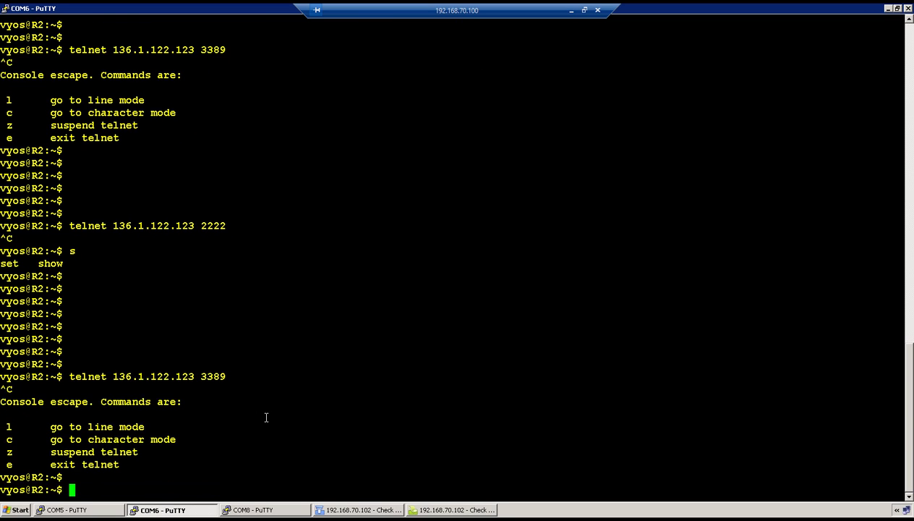
pyautogui.press('Return')
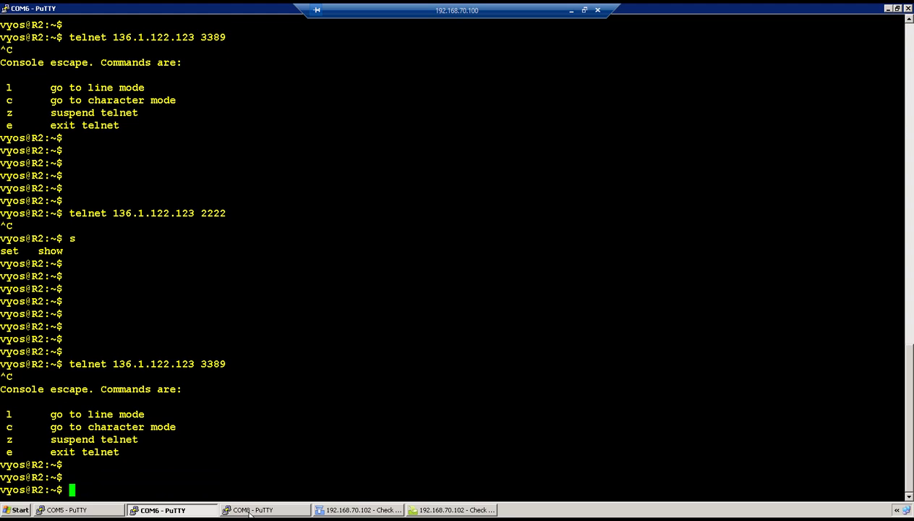
# - On the CP-POD1 firewall console, set the expert password and enter expert mode
pyautogui.click(248, 510)
pyautogui.write('set exp')
pyautogui.press('Tab')
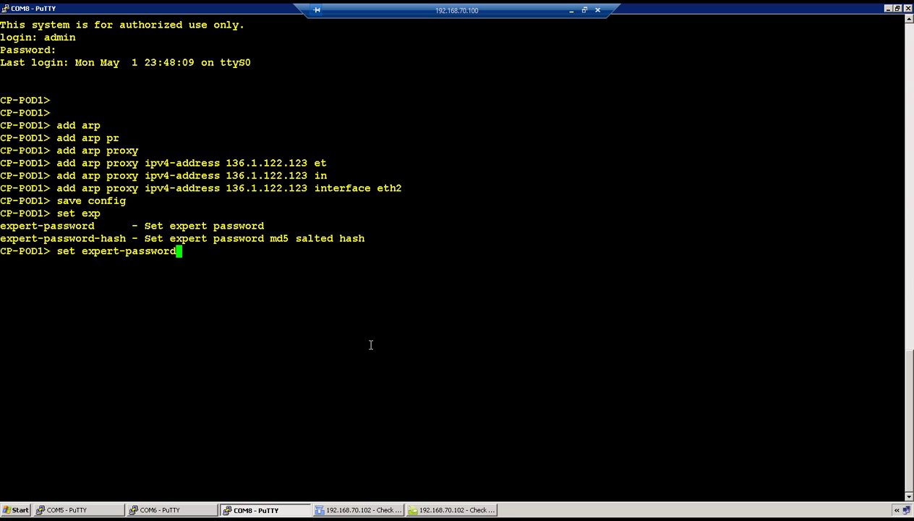
pyautogui.press('Return')
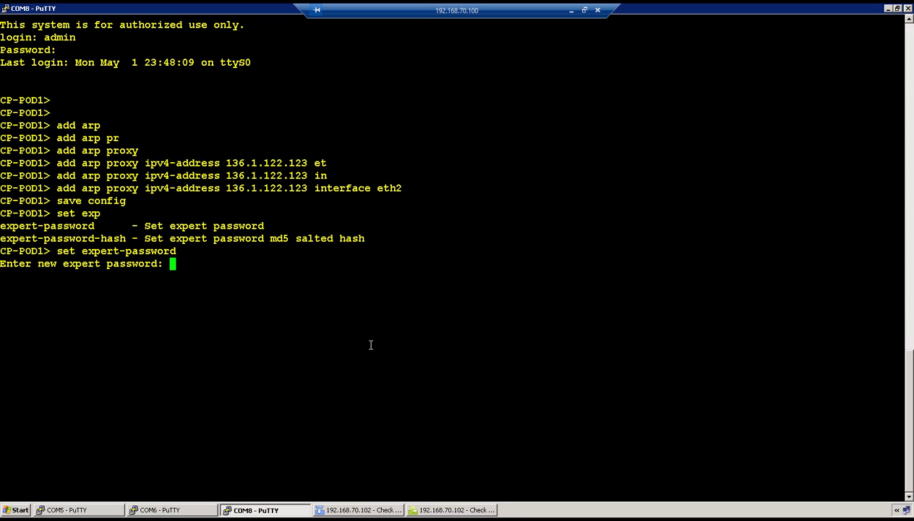
pyautogui.press('Return')
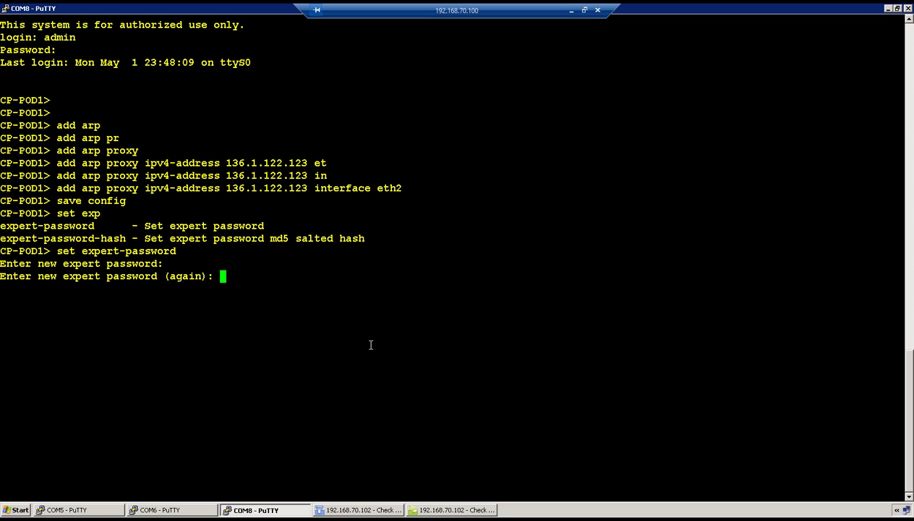
pyautogui.press('Return')
pyautogui.write('exp')
pyautogui.press('Tab')
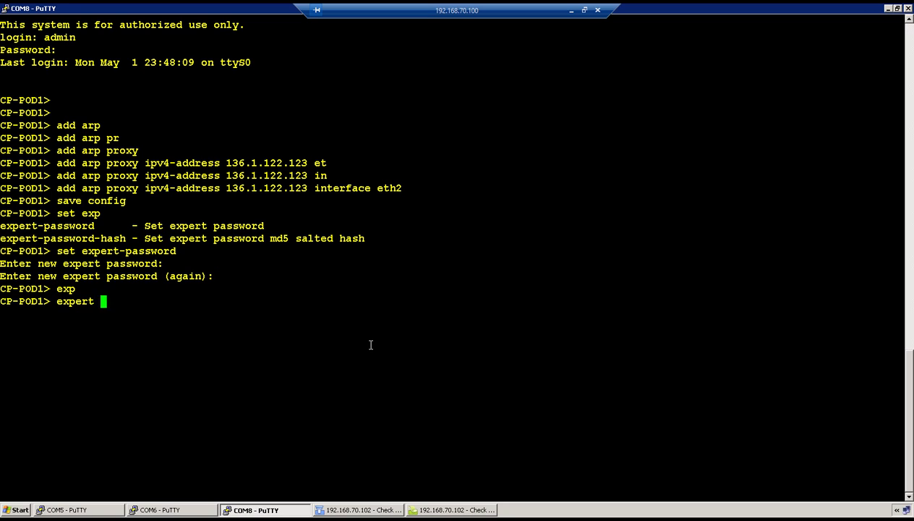
pyautogui.press('Return')
pyautogui.press('Return')
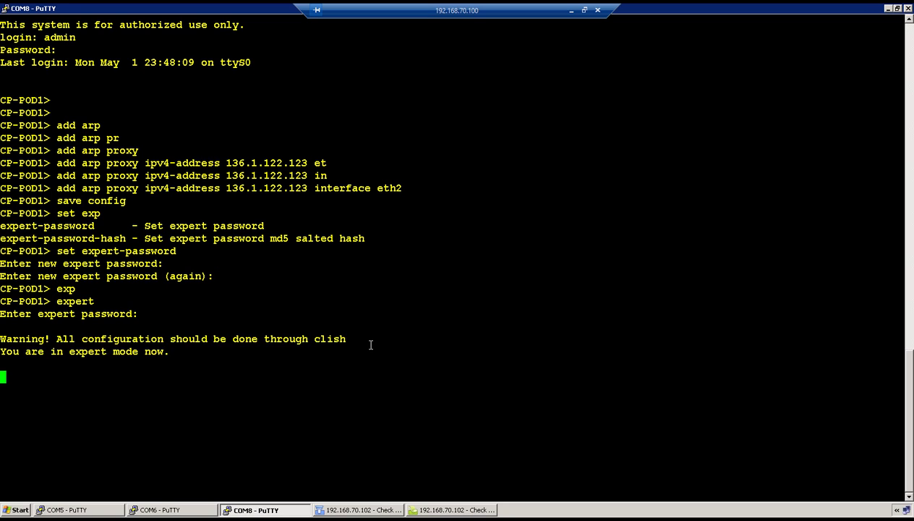
# - List interfaces with ifconfig and start 'tcpdump -i eth1 port 3389'
pyautogui.write('ifconfig')
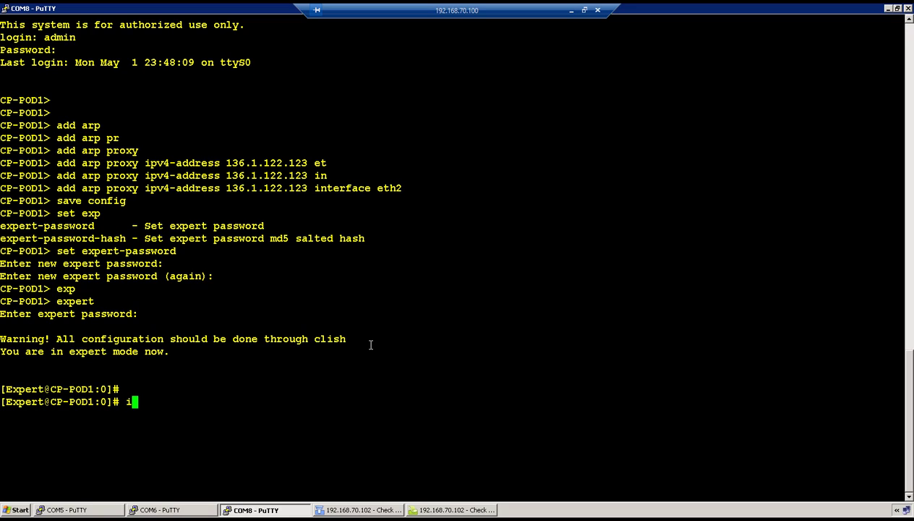
pyautogui.press('Return')
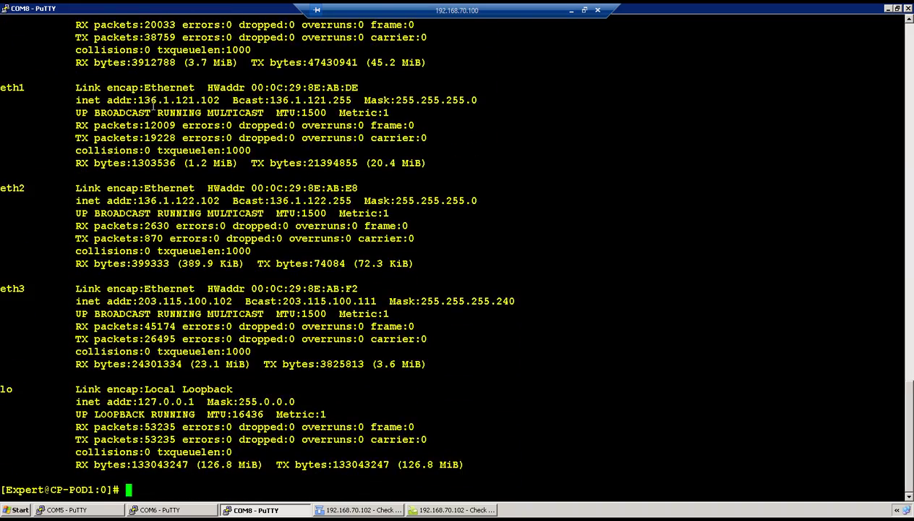
pyautogui.write('tcpdump -i eth1')
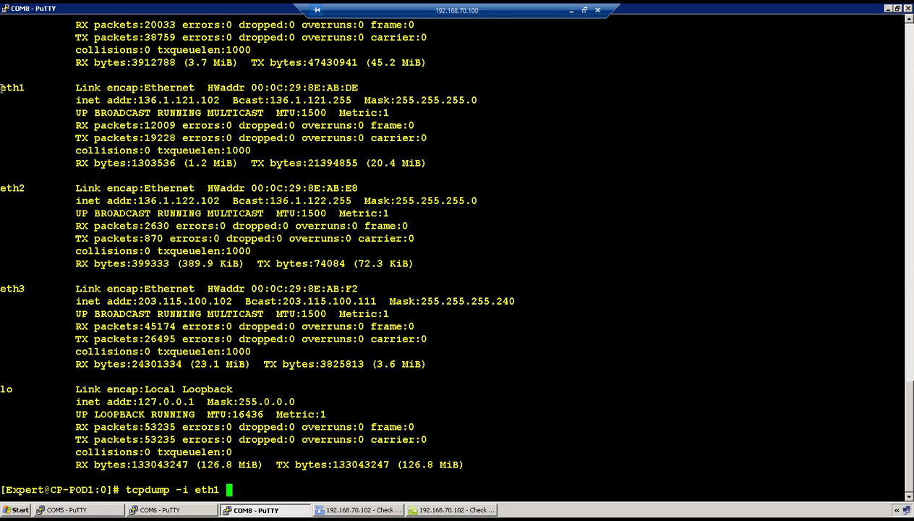
pyautogui.write('port 3389')
pyautogui.press('Return')
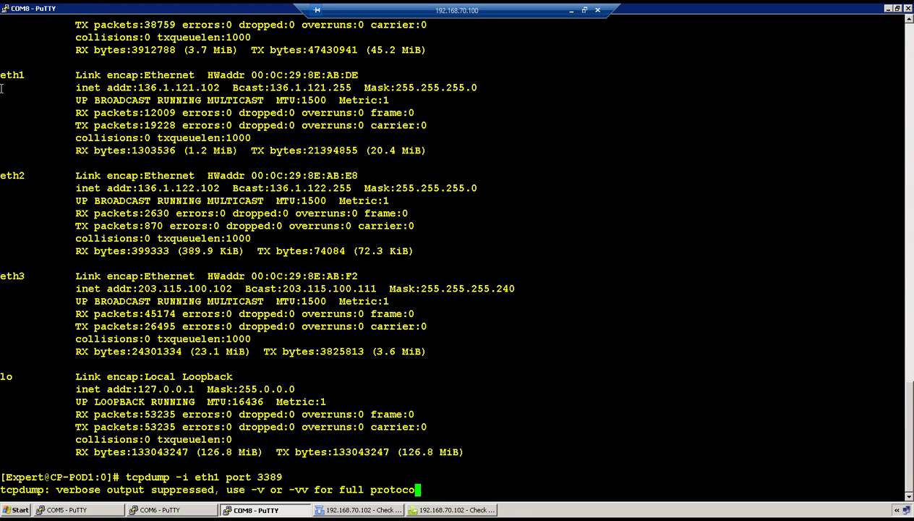
# - Retry R2's telnet to port 3389 and inspect the captured packets' source, destination and SYN flag
pyautogui.click(156, 506)
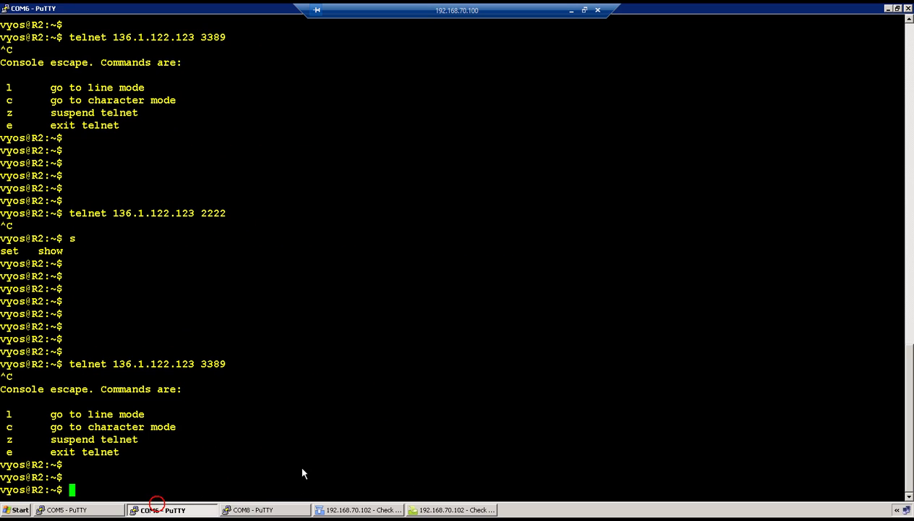
pyautogui.press('Return')
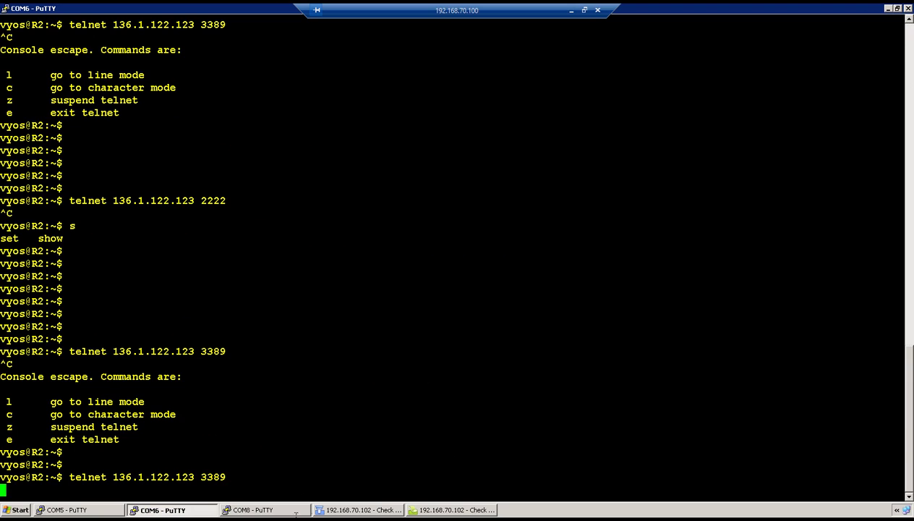
pyautogui.click(271, 509)
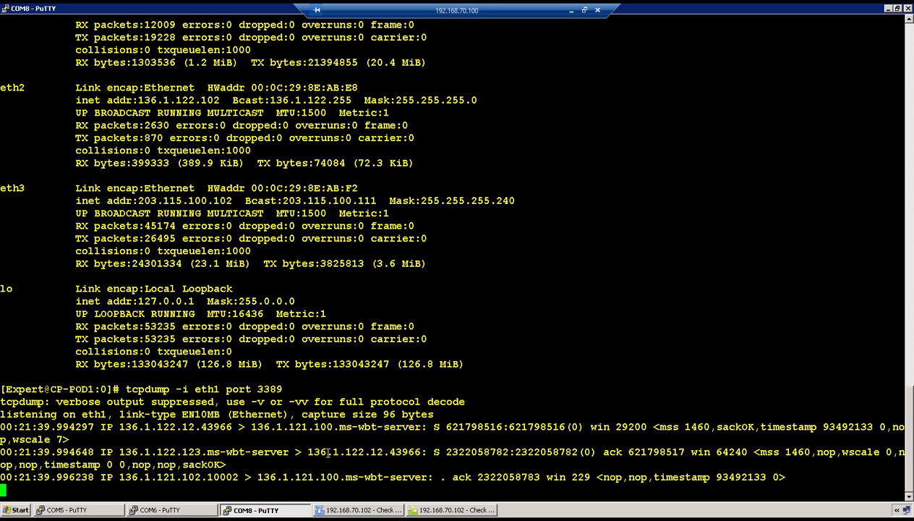
pyautogui.moveTo(120, 427); pyautogui.dragTo(179, 427)
pyautogui.moveTo(182, 427); pyautogui.dragTo(326, 427)
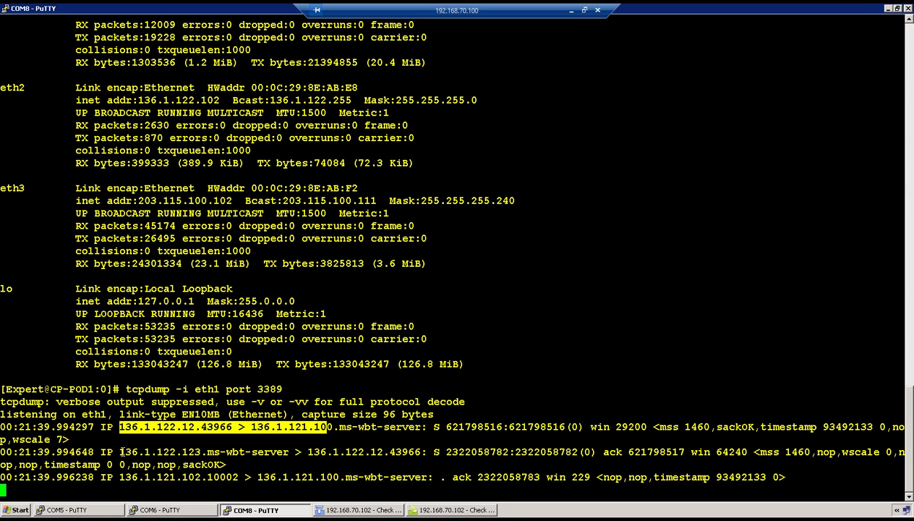
pyautogui.click(435, 430)
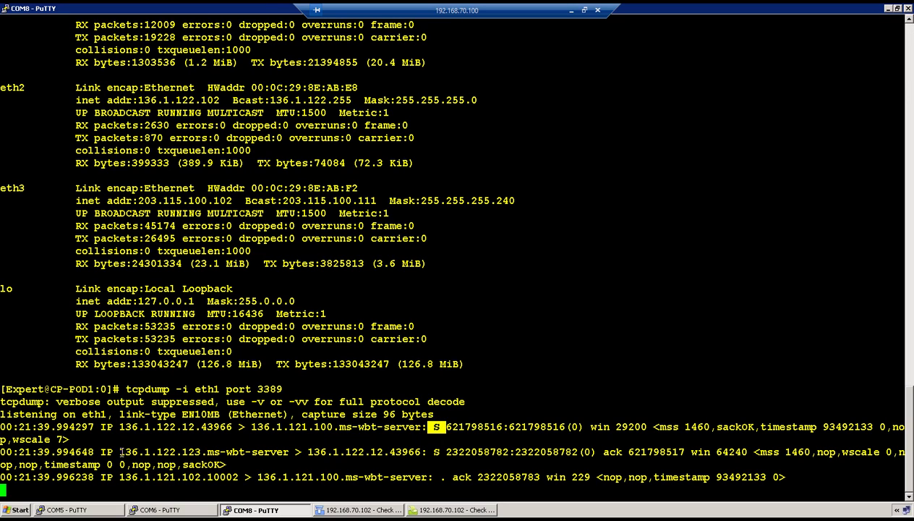
pyautogui.click(124, 451)
pyautogui.moveTo(142, 451); pyautogui.dragTo(377, 451)
# - Stop the packet capture and recall the previous tcpdump command
pyautogui.write('q')
pyautogui.hotkey('ctrl', 'c')
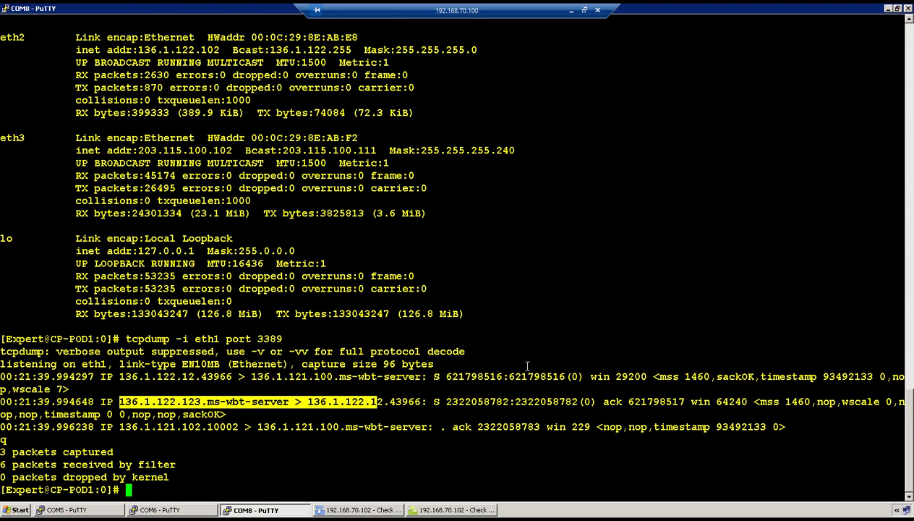
pyautogui.press('Return')
pyautogui.press('Up')
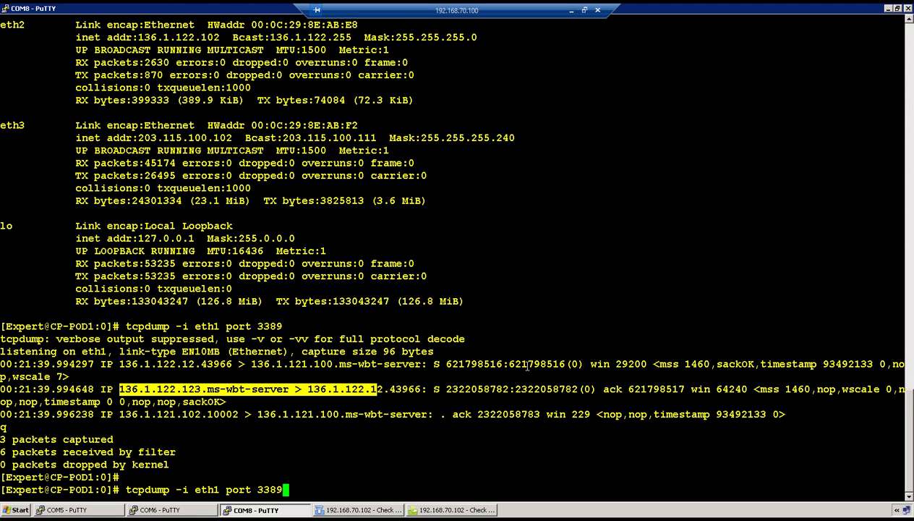
# - On R2, abort the hanging telnet and run telnet 136.1.122.123 2222, receiving the OpenSSH banner
pyautogui.click(159, 510)
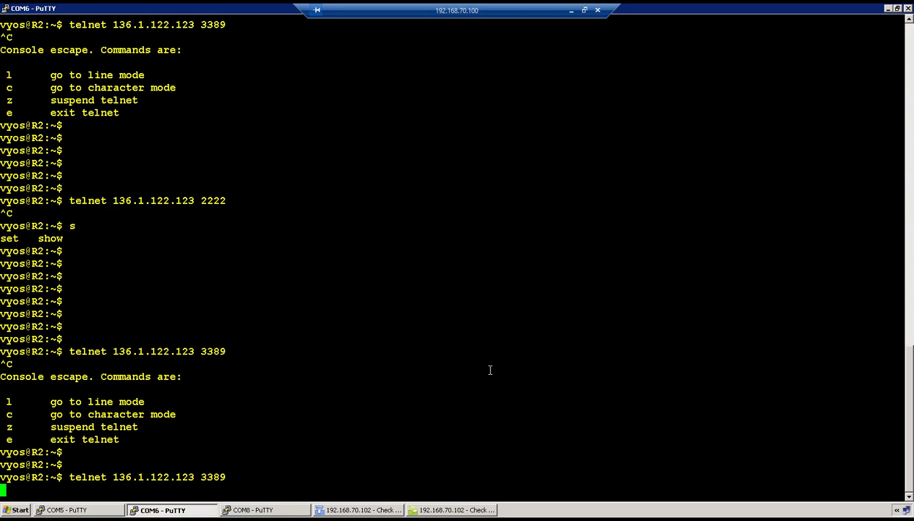
pyautogui.hotkey('ctrl', 'c')
pyautogui.press('Return')
pyautogui.press('Return')
pyautogui.press('Return')
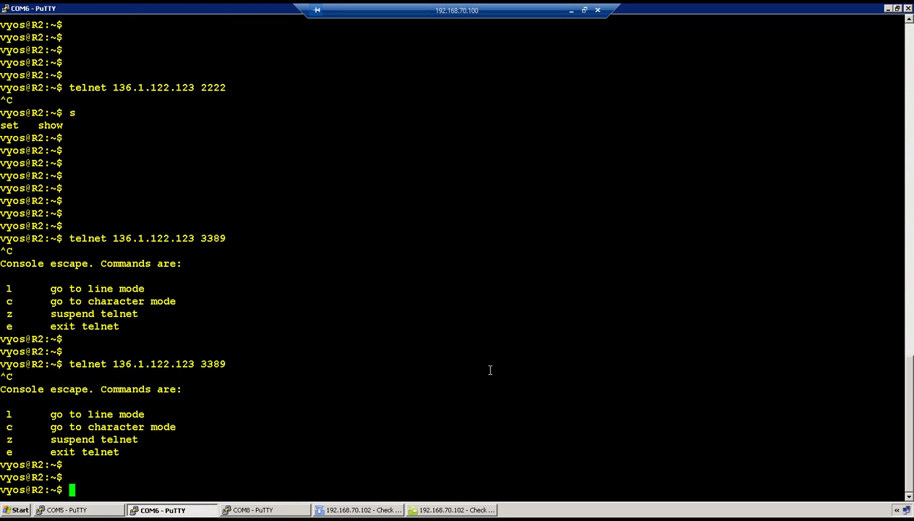
pyautogui.press('Up')
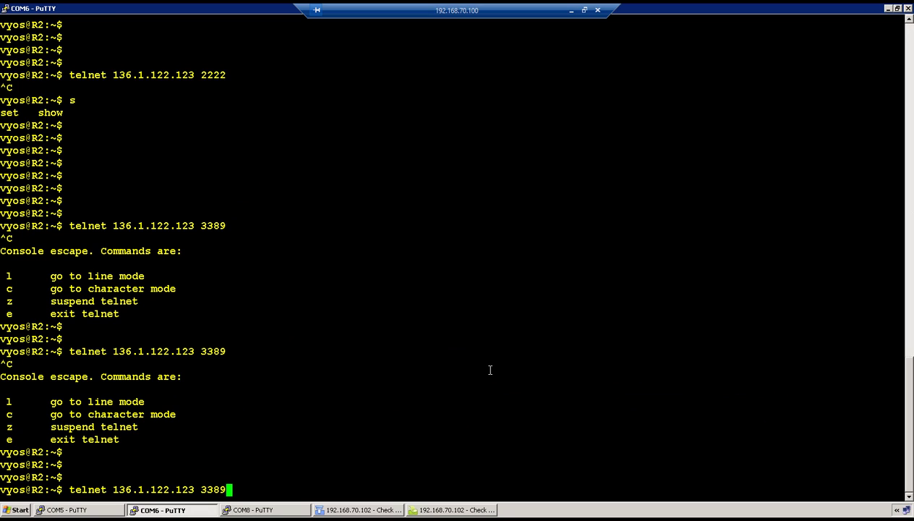
pyautogui.press('Up')
pyautogui.press('Return')
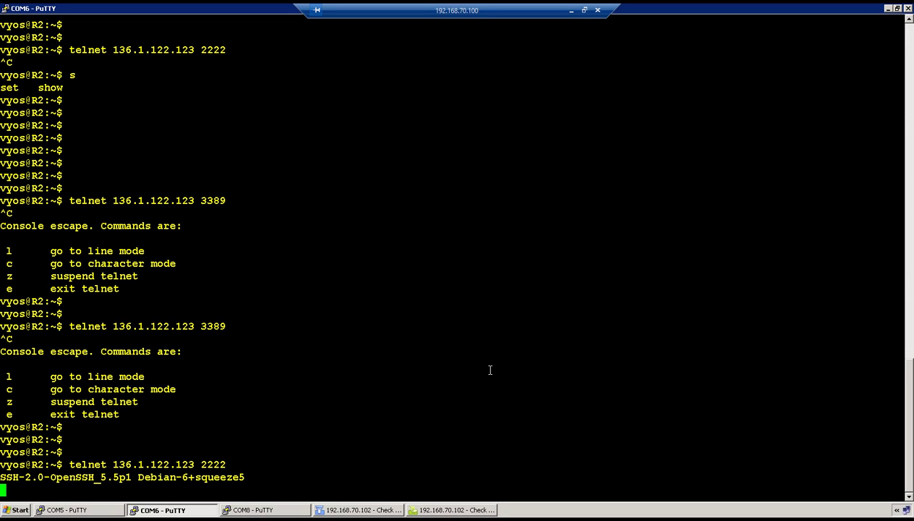
# - Reread Task 8, noting that routes may be added on R1
pyautogui.click(571, 11)
pyautogui.click(495, 303)
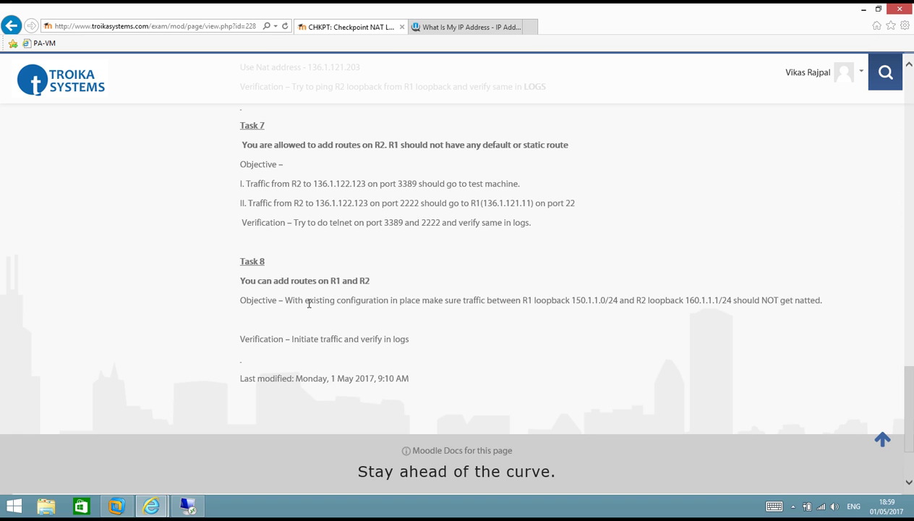
pyautogui.moveTo(256, 280); pyautogui.dragTo(338, 282)
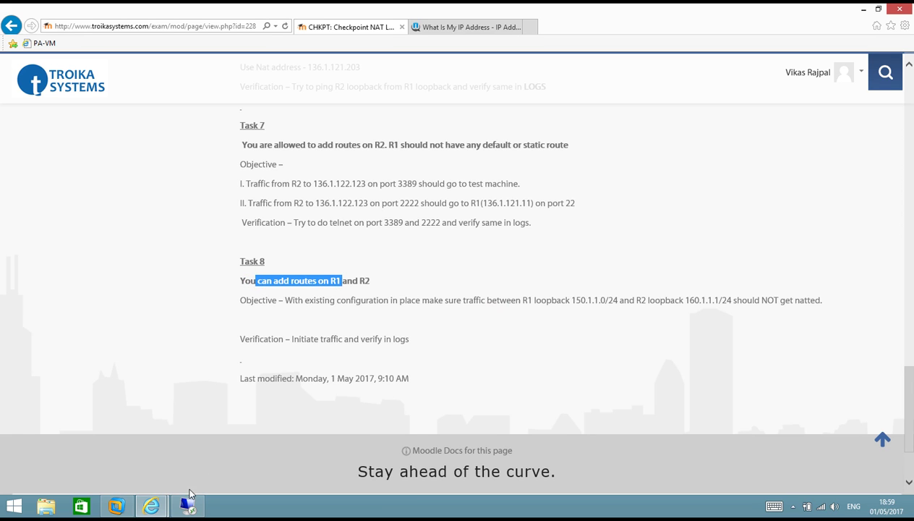
pyautogui.click(188, 505)
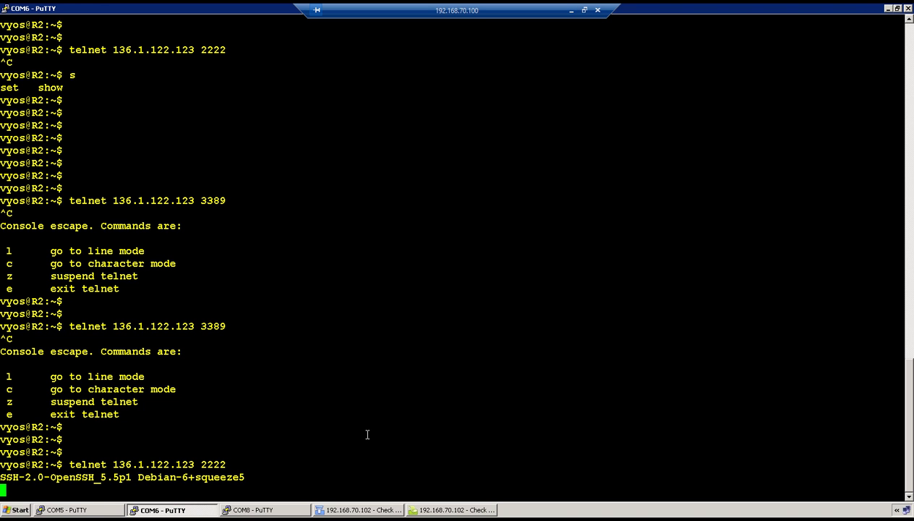
# - Quit R2's telnet session to port 2222 and bring R1's console to the front
pyautogui.hotkey('ctrl', 'c')
pyautogui.press('e')
pyautogui.press('Return')
pyautogui.press('Return')
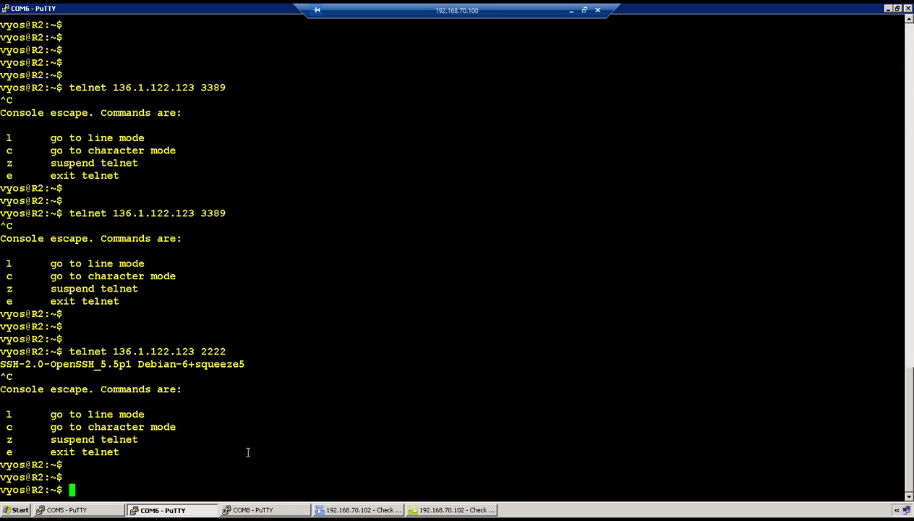
pyautogui.click(65, 510)
pyautogui.click(65, 511)
pyautogui.click(377, 374)
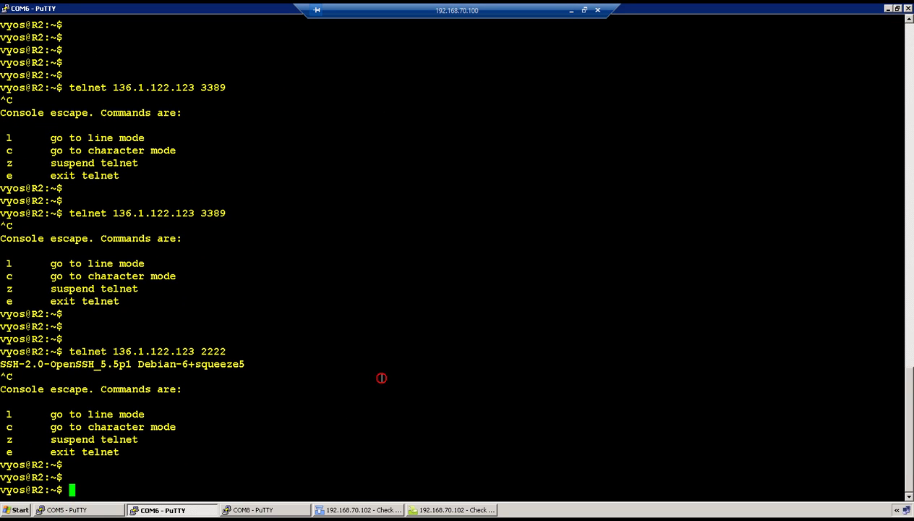
pyautogui.click(208, 510)
pyautogui.click(65, 510)
# - On R1, add and commit static default route 0.0.0.0/0 next-hop 136.1.121.102
pyautogui.write('configure')
pyautogui.press('Return')
pyautogui.press('Return')
pyautogui.press('Return')
pyautogui.press('Return')
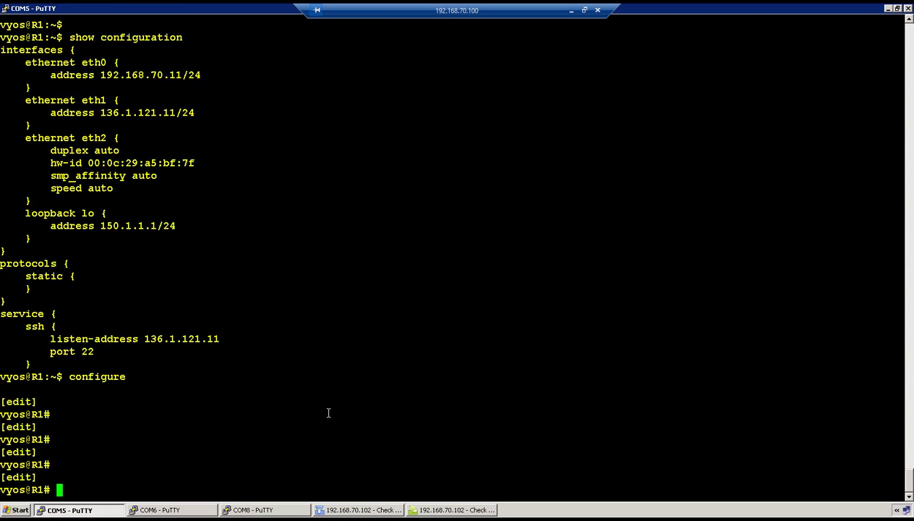
pyautogui.press('Return')
pyautogui.write('set protocols static ro')
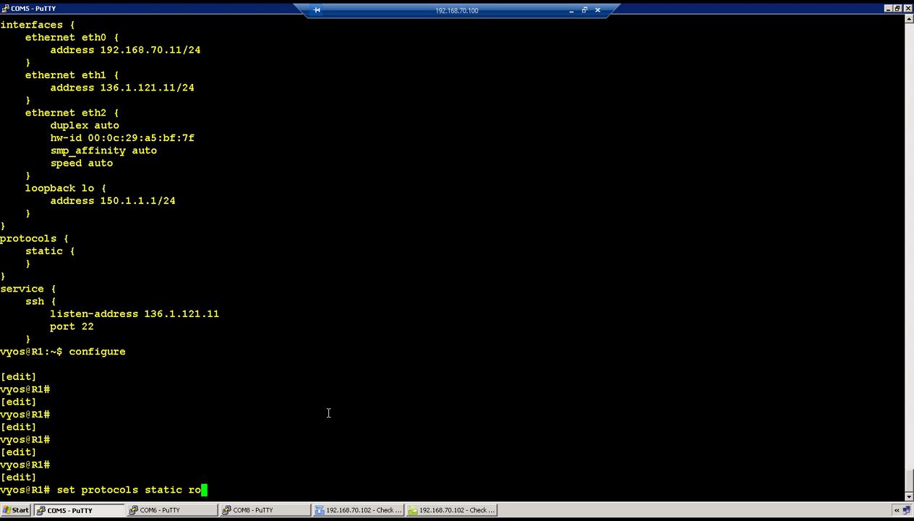
pyautogui.press('Tab')
pyautogui.write('0.0.0.0/0 next-hop 136')
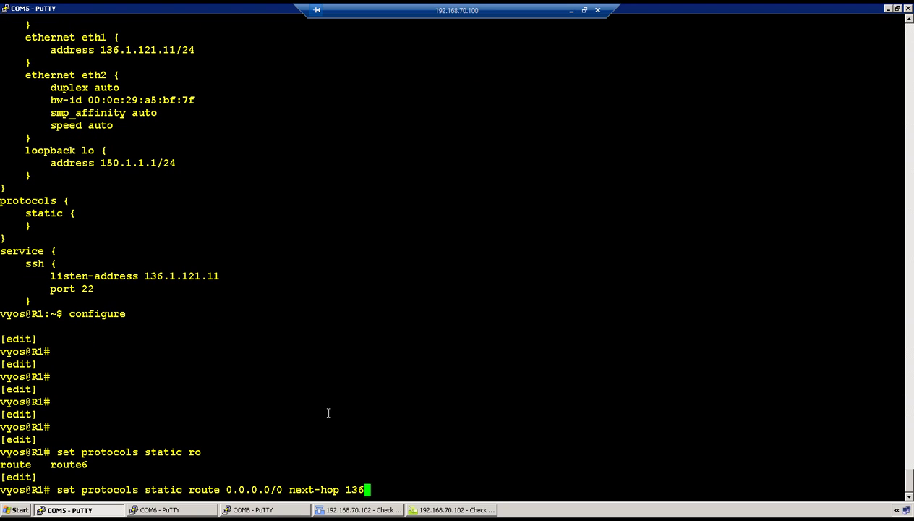
pyautogui.write('.1.121.102')
pyautogui.press('Return')
pyautogui.write('co')
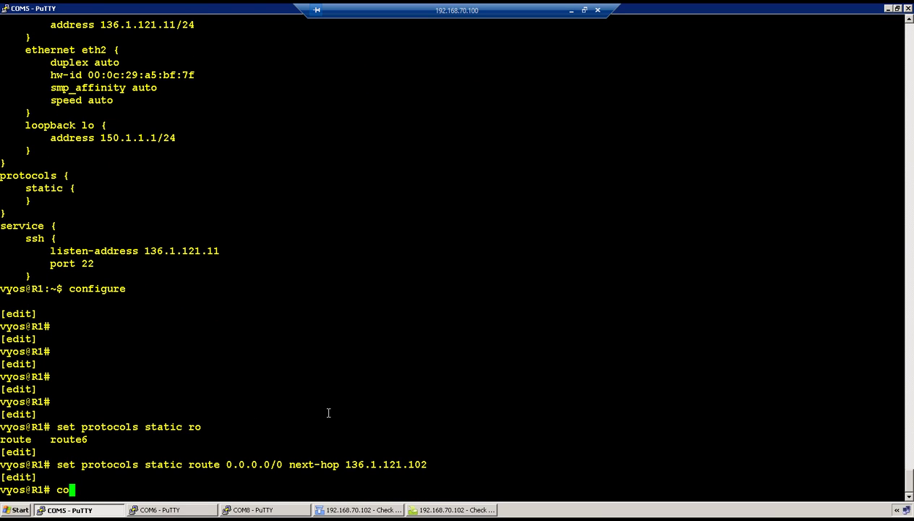
pyautogui.write('mmit')
pyautogui.press('Return')
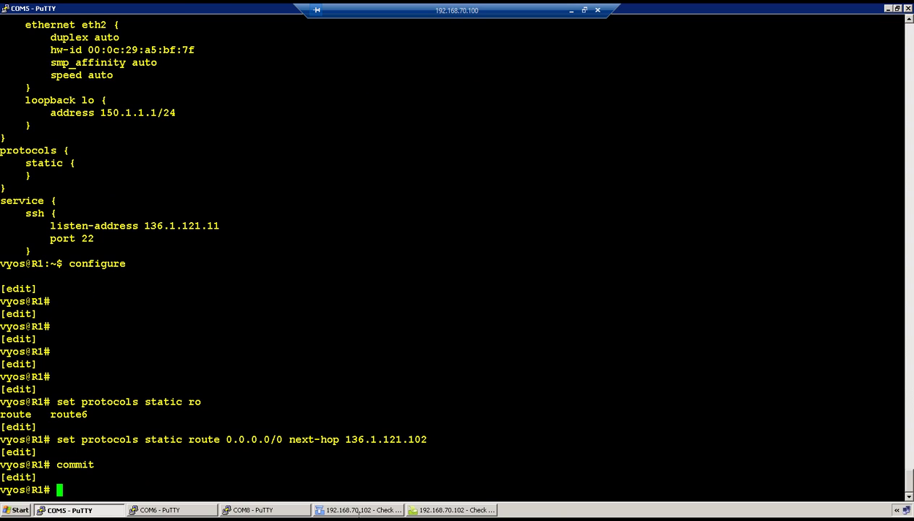
pyautogui.click(361, 510)
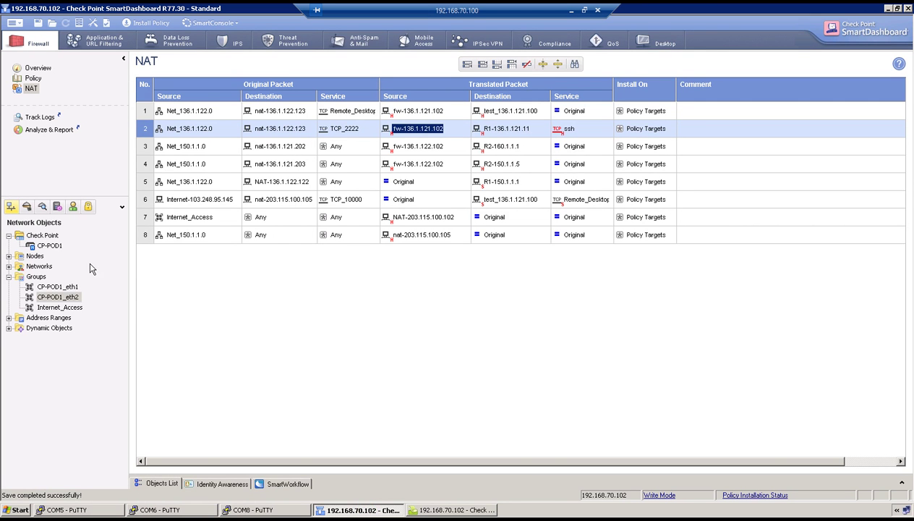
# - Insert a new NAT rule above rule 1
pyautogui.click(33, 78)
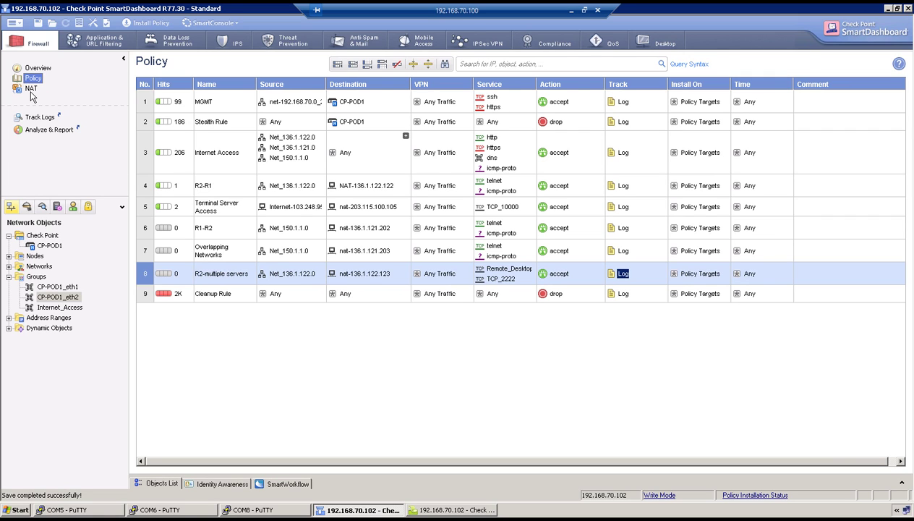
pyautogui.click(31, 89)
pyautogui.rightClick(146, 111)
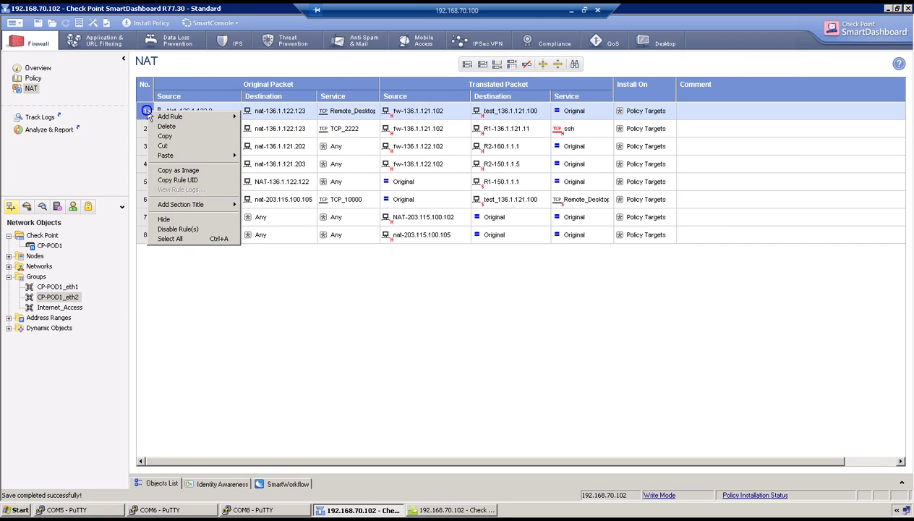
pyautogui.moveTo(168, 116)
pyautogui.click(264, 114)
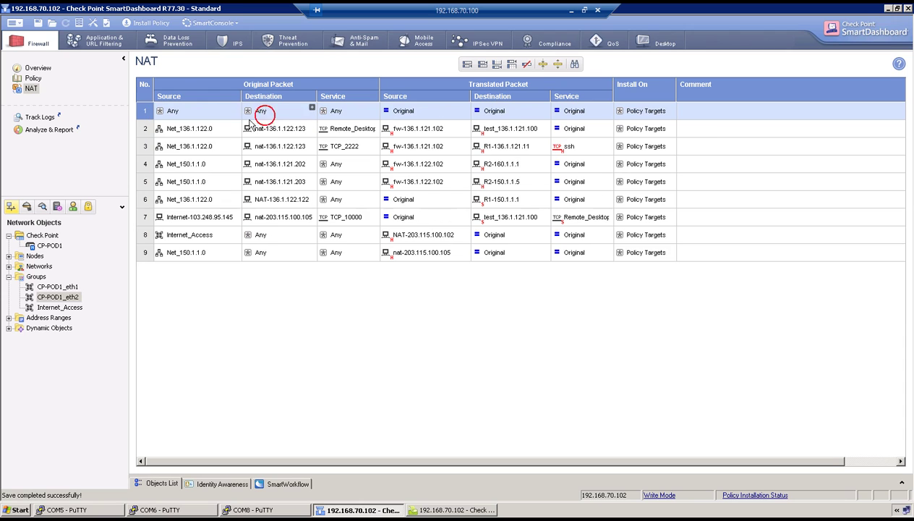
# - Set the new NAT rule's source to Net_150.1.1.0 and destination to Net_160.1.1.0
pyautogui.click(236, 107)
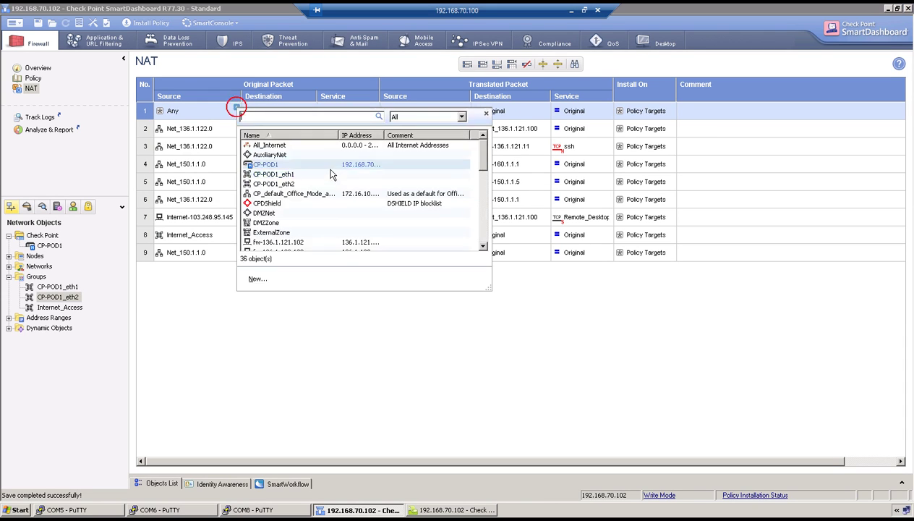
pyautogui.scroll(-5, 322, 210)
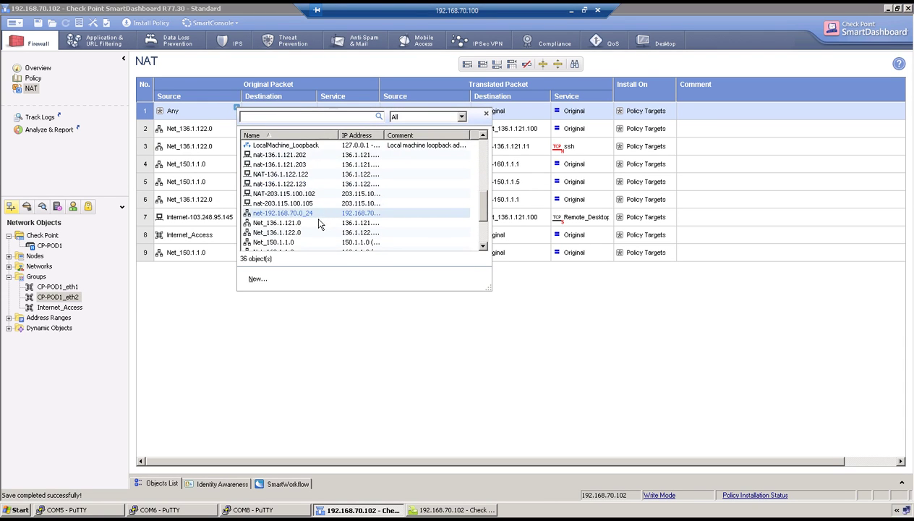
pyautogui.click(292, 242)
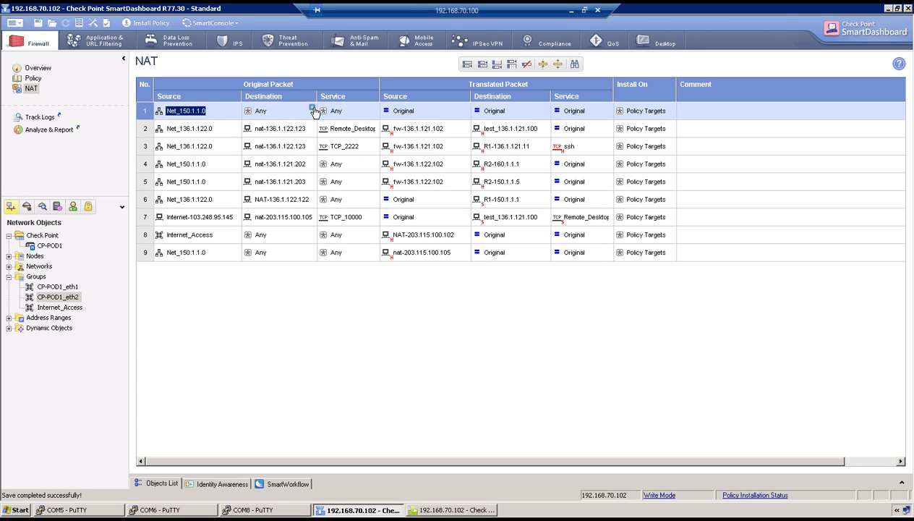
pyautogui.click(312, 108)
pyautogui.scroll(-8, 400, 201)
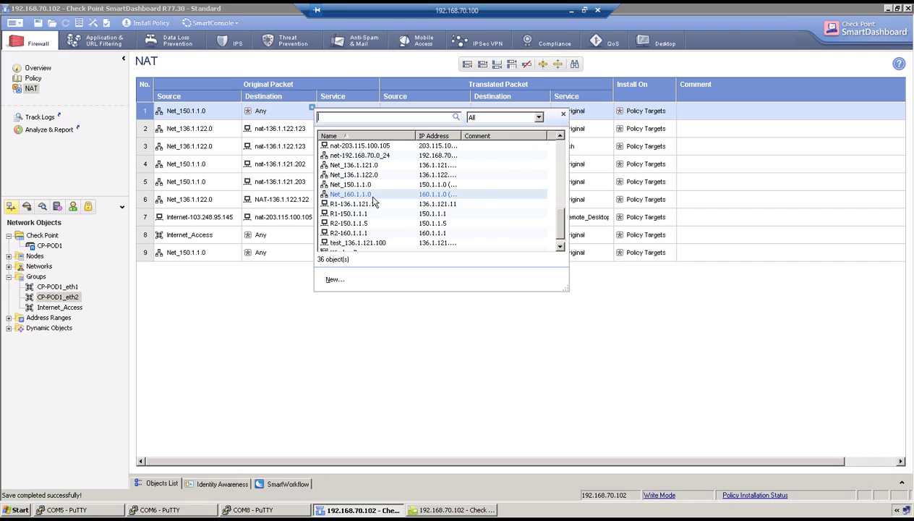
pyautogui.click(373, 195)
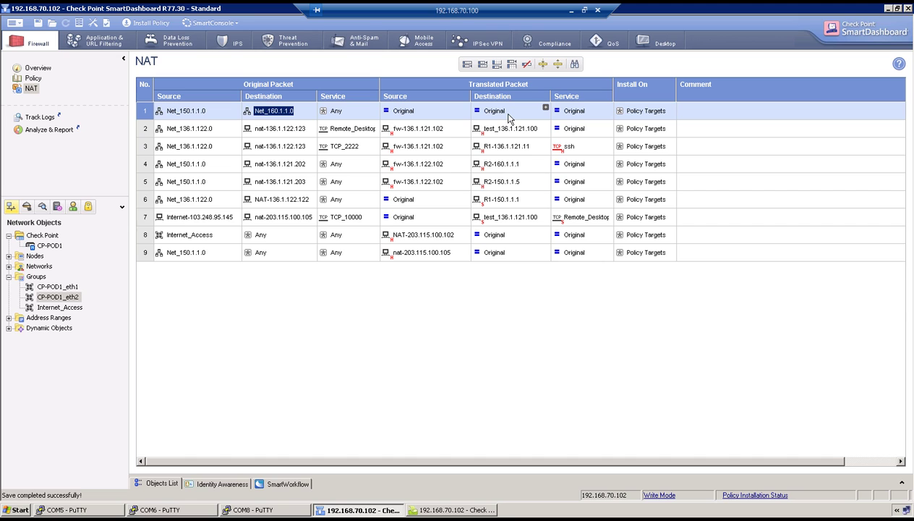
pyautogui.click(149, 24)
# - Confirm installing the Standard policy on gateway CP-POD1
pyautogui.click(509, 393)
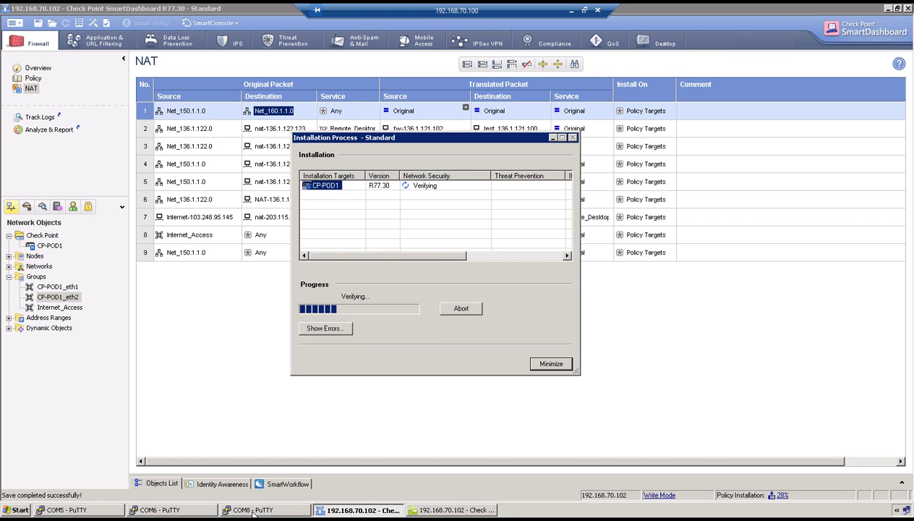
# - Exit R1's configuration mode and ping 160.1.1.1 from interface 150.1.1.1
pyautogui.click(64, 509)
pyautogui.write('exit')
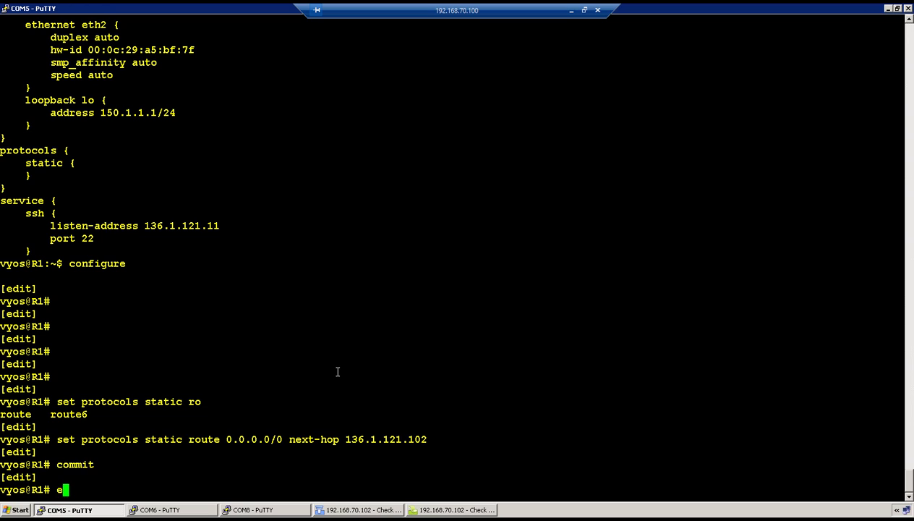
pyautogui.press('Return')
pyautogui.press('Return')
pyautogui.press('Return')
pyautogui.write('ping 1')
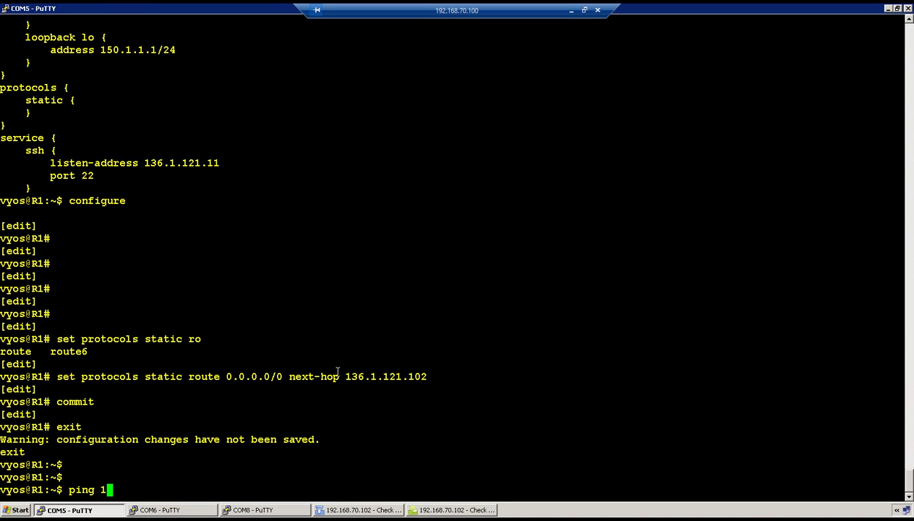
pyautogui.write('60.1.1.1 inyter')
pyautogui.press('BackSpace')
pyautogui.press('BackSpace')
pyautogui.press('BackSpace')
pyautogui.press('BackSpace')
pyautogui.write('terface 150.1.1.1')
pyautogui.press('Return')
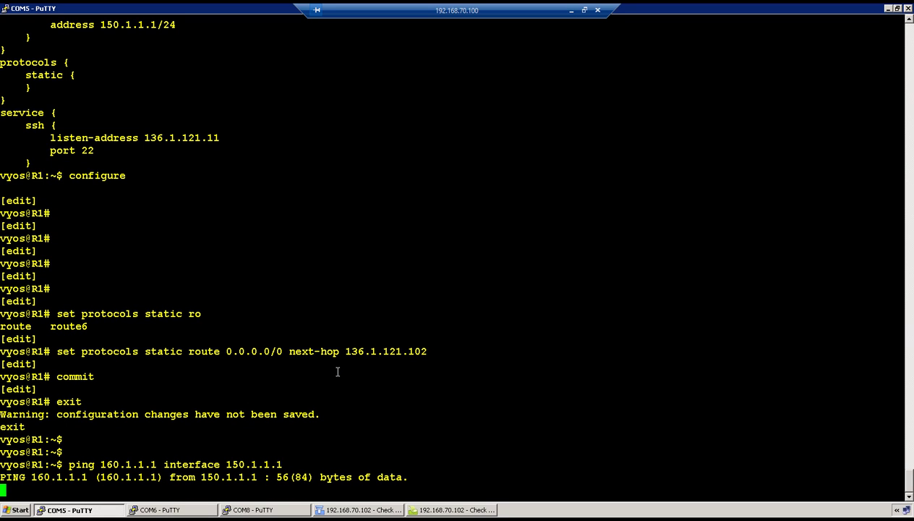
pyautogui.click(367, 509)
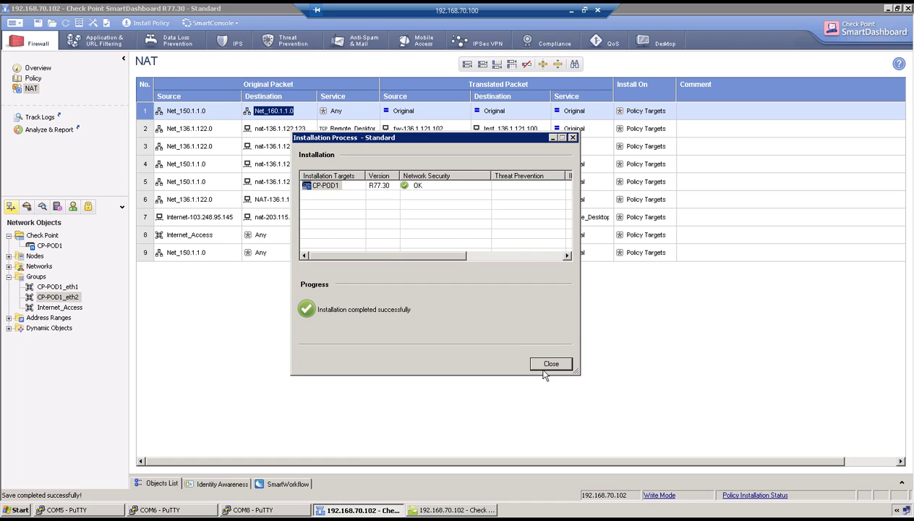
# - Close the successful installation report and return to R1's running ping
pyautogui.click(541, 363)
pyautogui.click(101, 506)
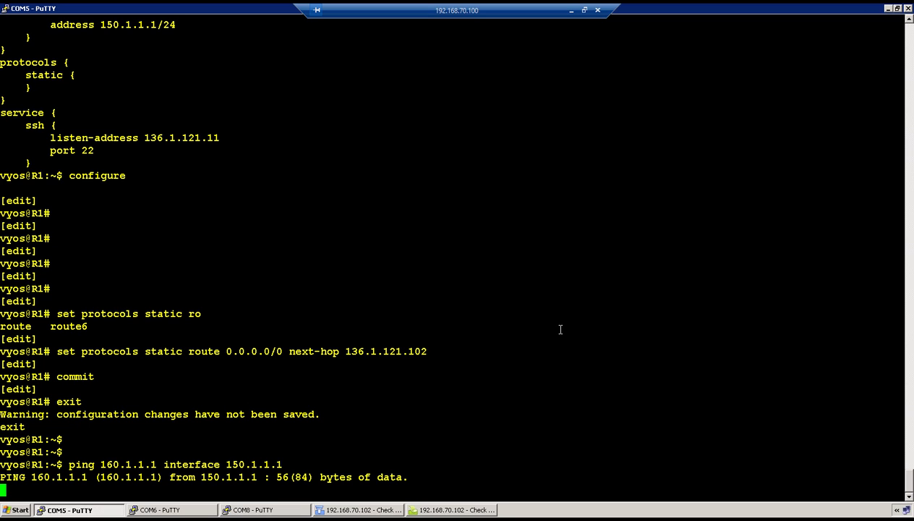
# - Stop the ping and print R1's routing table with netstat -rn
pyautogui.hotkey('ctrl', 'c')
pyautogui.press('Return')
pyautogui.press('Return')
pyautogui.press('Return')
pyautogui.write('netstat -rn')
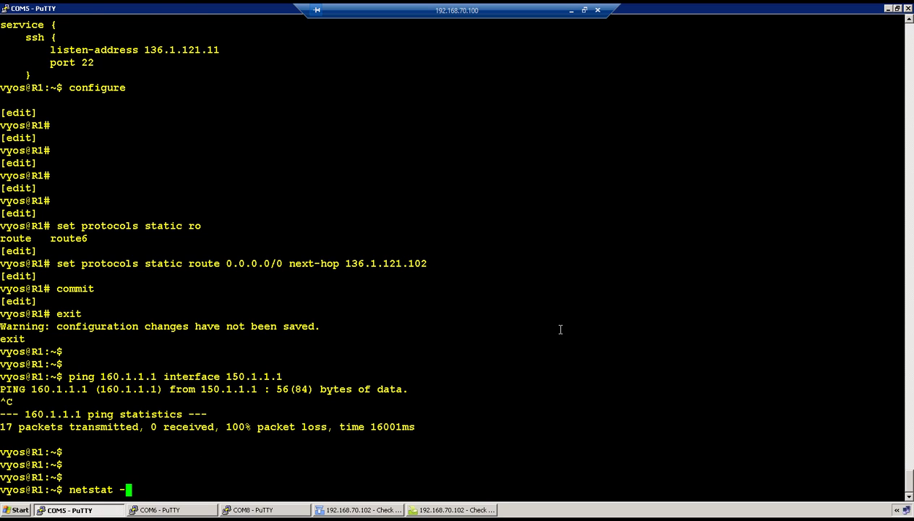
pyautogui.press('Return')
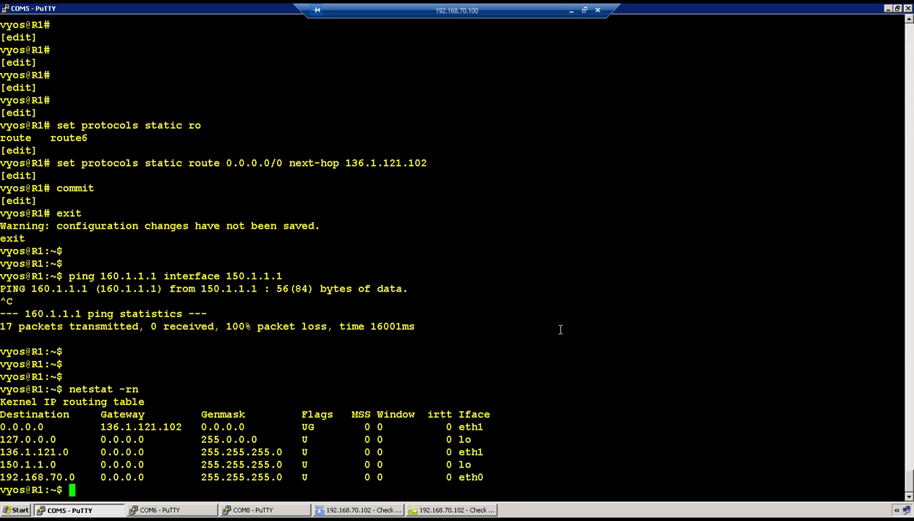
# - Print R2's routing table with netstat -rn in its terminal session
pyautogui.click(201, 508)
pyautogui.write('n')
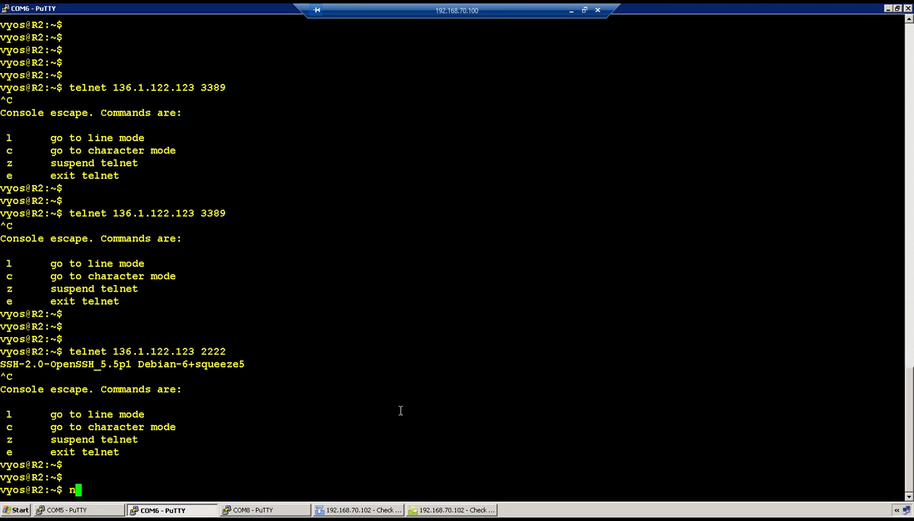
pyautogui.write('etsta')
pyautogui.write('t -rn')
pyautogui.press('Return')
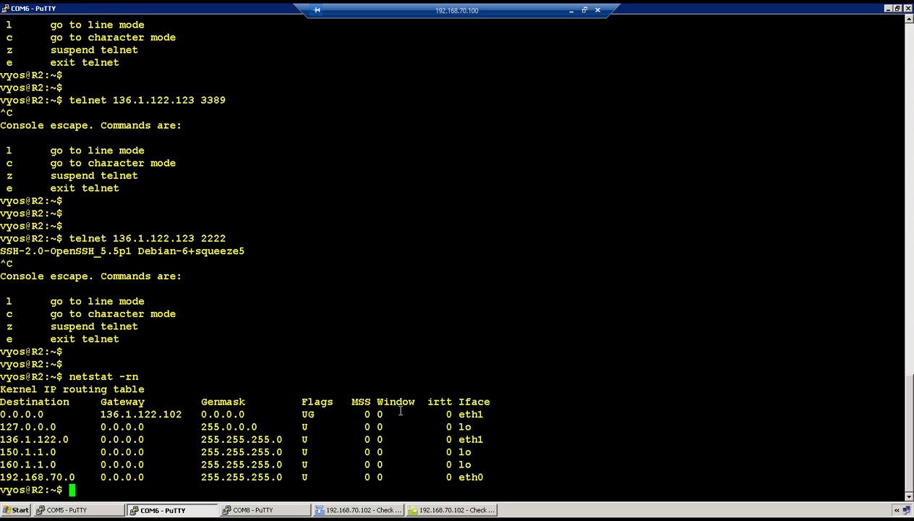
# - Return to R1's session, bring up SmartView Tracker and close the old record details
pyautogui.click(90, 506)
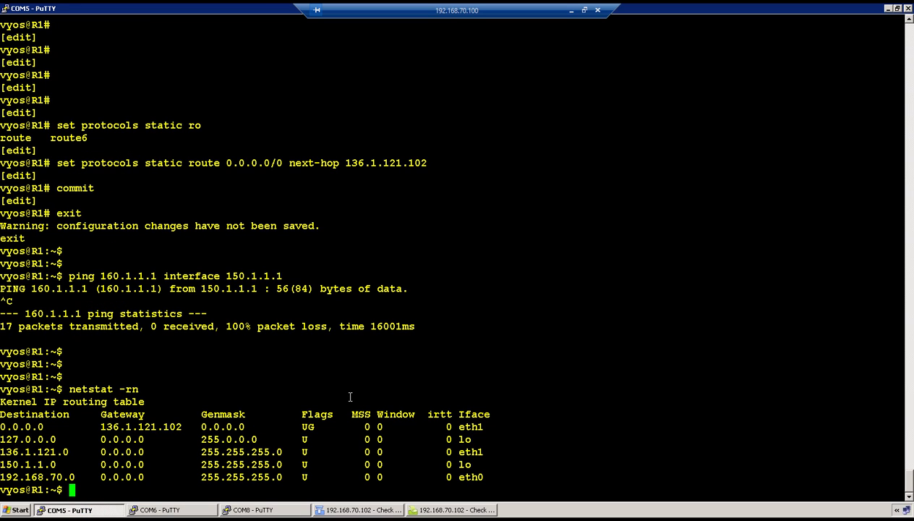
pyautogui.click(454, 510)
pyautogui.click(636, 34)
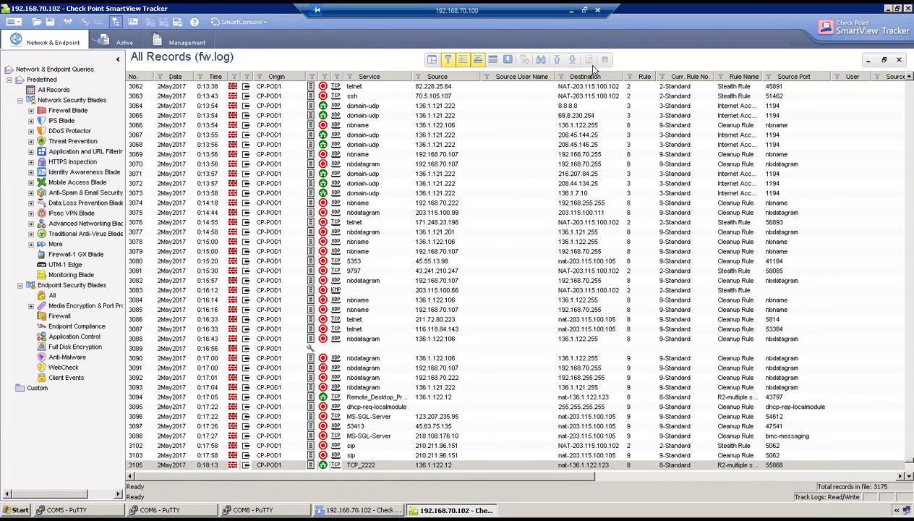
# - Open newest log record 3170 and review its destination, protocol and interface fields
pyautogui.click(572, 60)
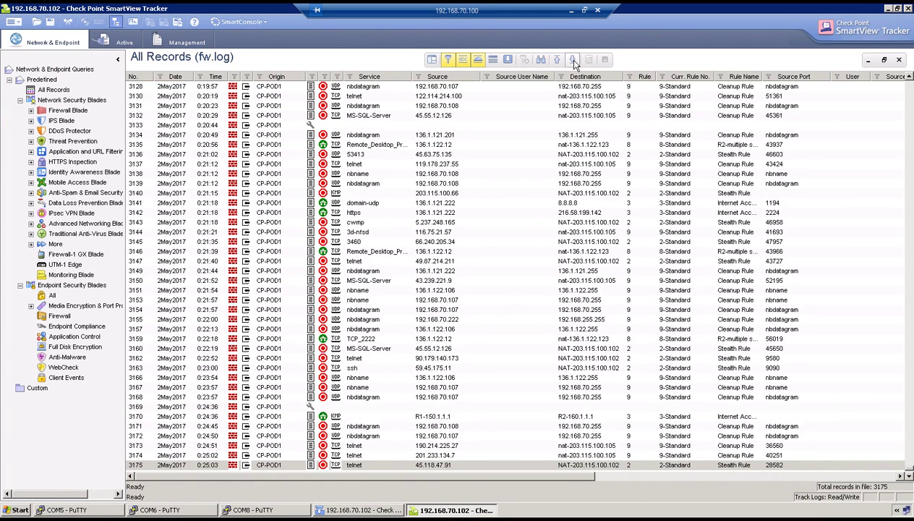
pyautogui.doubleClick(427, 418)
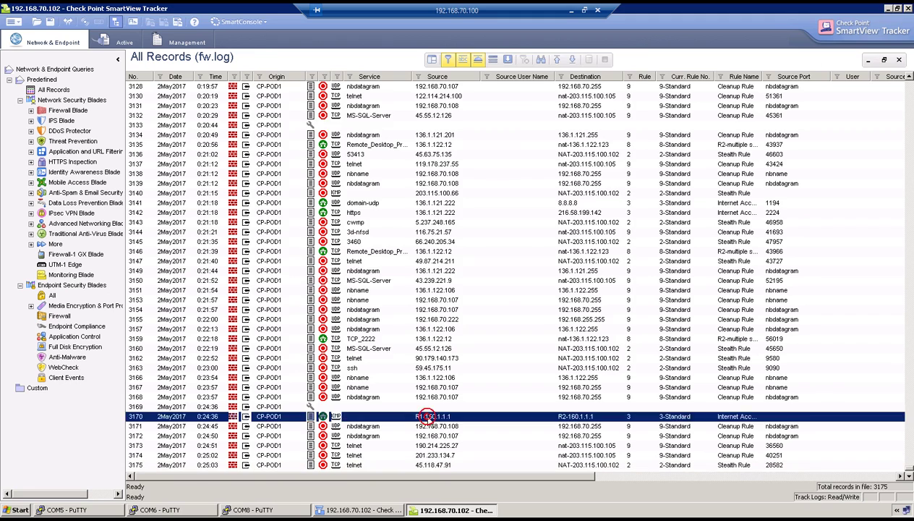
pyautogui.moveTo(385, 278); pyautogui.dragTo(388, 236)
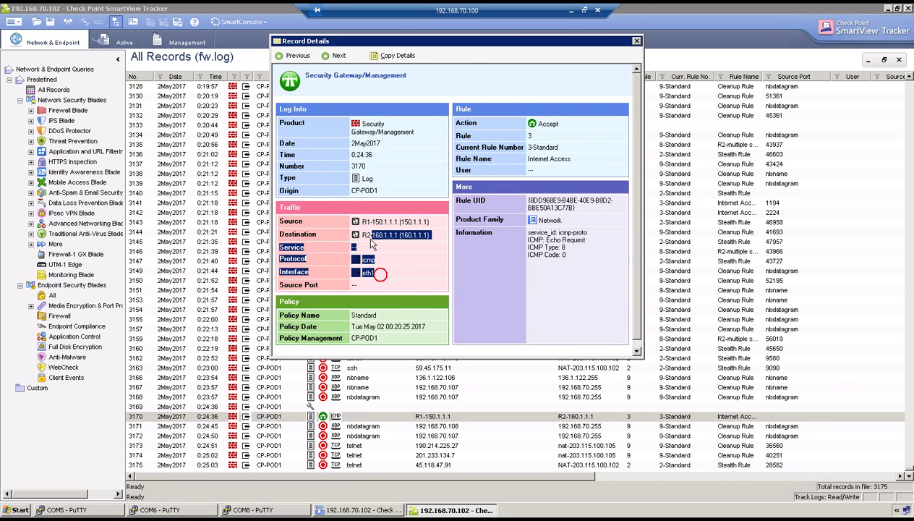
# - Review record 3170's Accept action, rule 3-Standard and rule name Internet Access
pyautogui.click(550, 147)
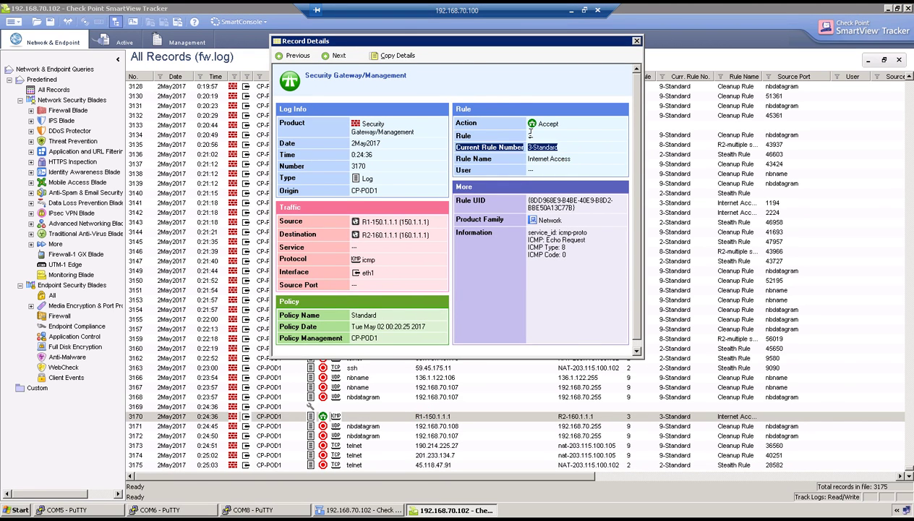
pyautogui.keyDown('shift'); pyautogui.click(514, 123); pyautogui.keyUp('shift')
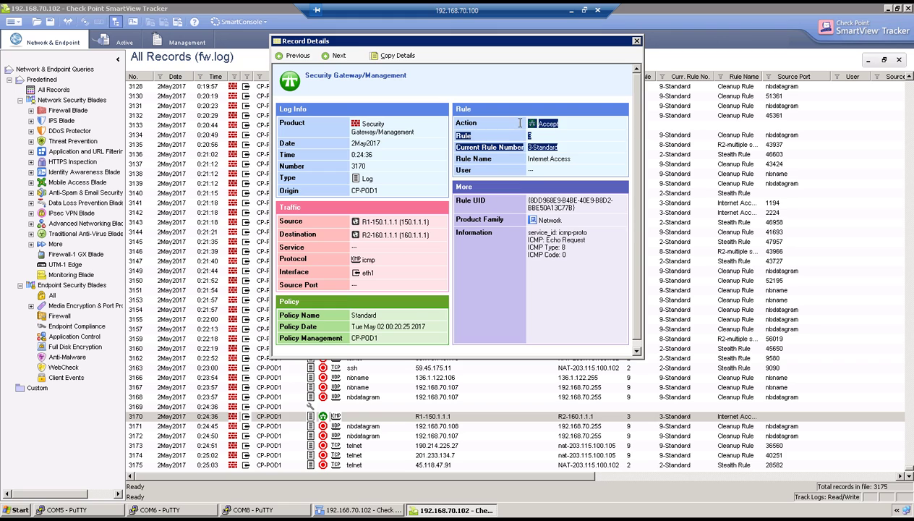
pyautogui.keyDown('shift'); pyautogui.click(573, 159); pyautogui.keyUp('shift')
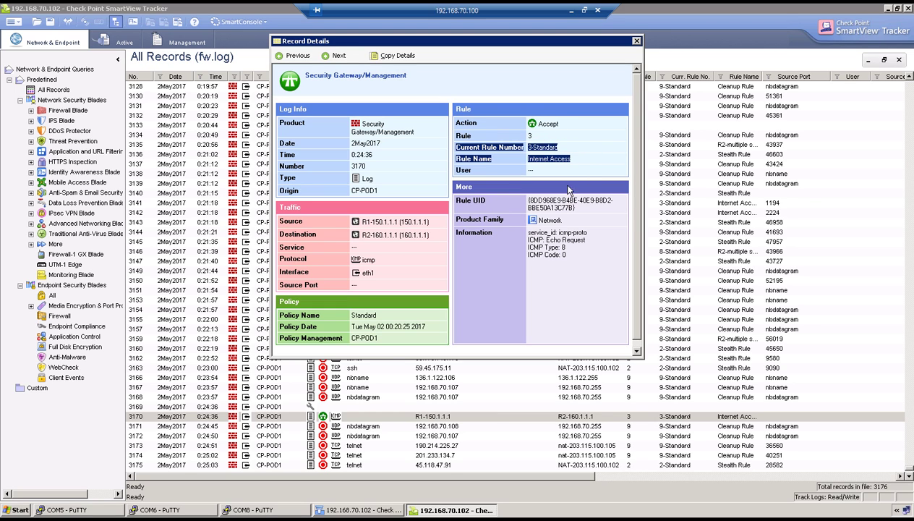
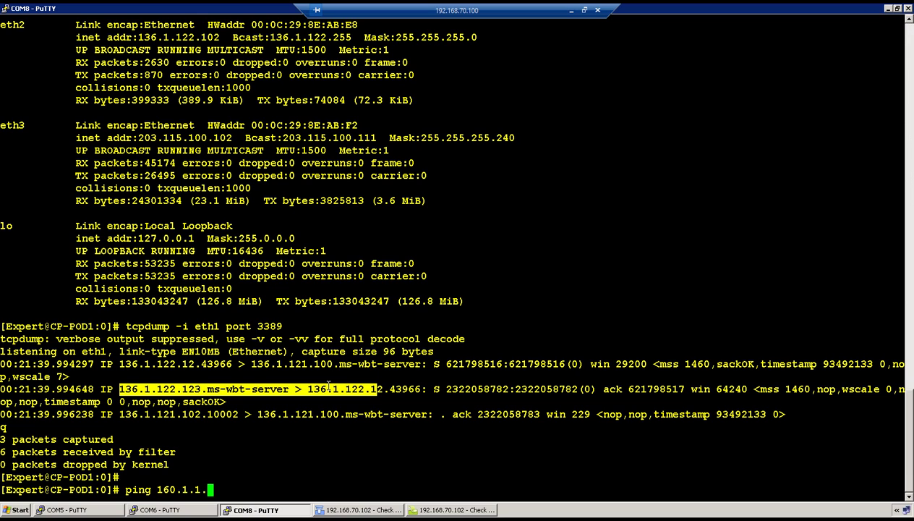
# - Ping 160.1.1.1 from the firewall for 2 of 2 replies, then show R1's running loopback ping
pyautogui.press('Return')
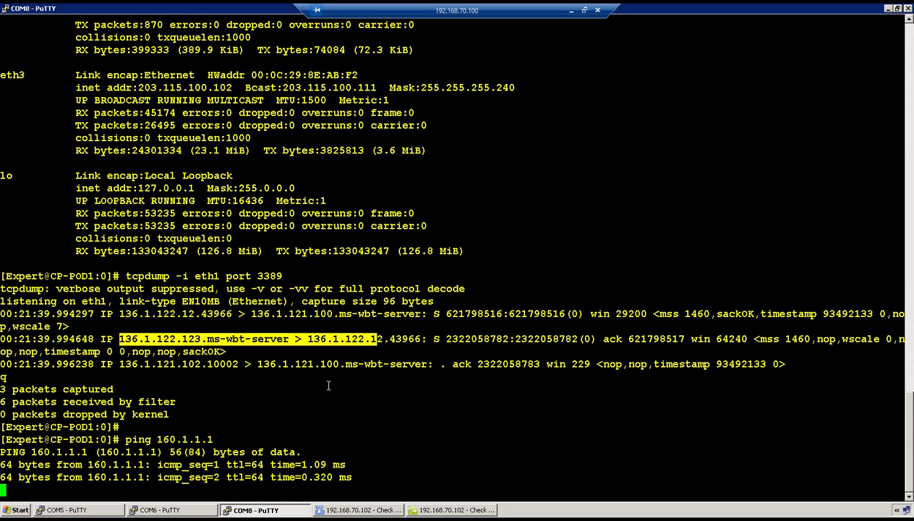
pyautogui.hotkey('ctrl', 'c')
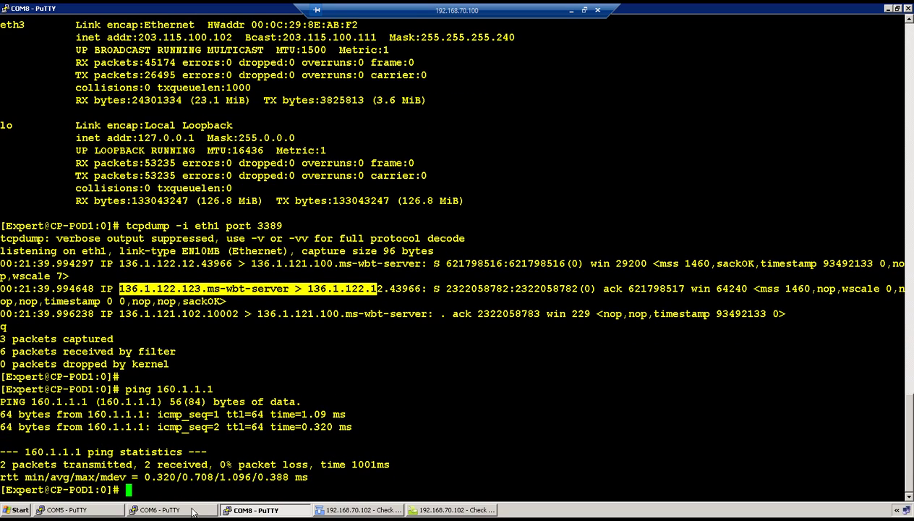
pyautogui.click(70, 510)
pyautogui.click(358, 509)
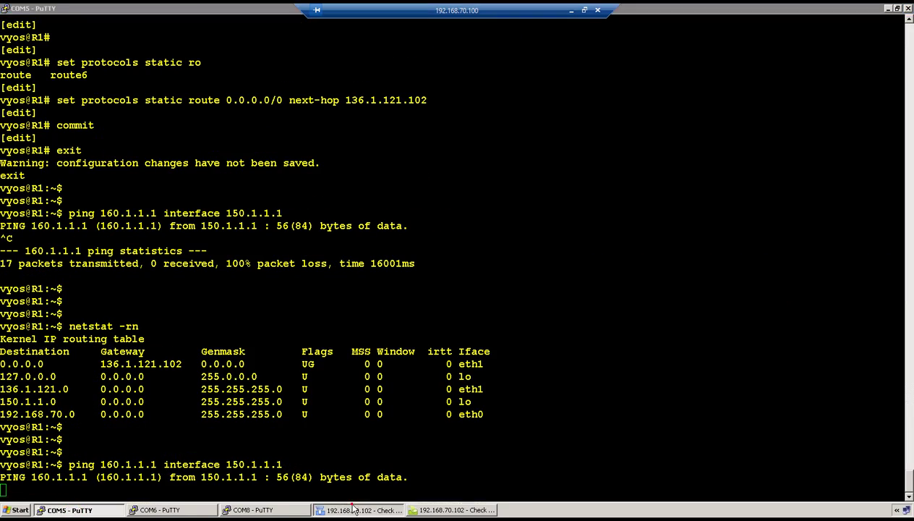
# - In SmartView Tracker, open newest log record 3183: R1-150.1.1.1 to R2-160.1.1.1 ICMP accepted
pyautogui.click(436, 510)
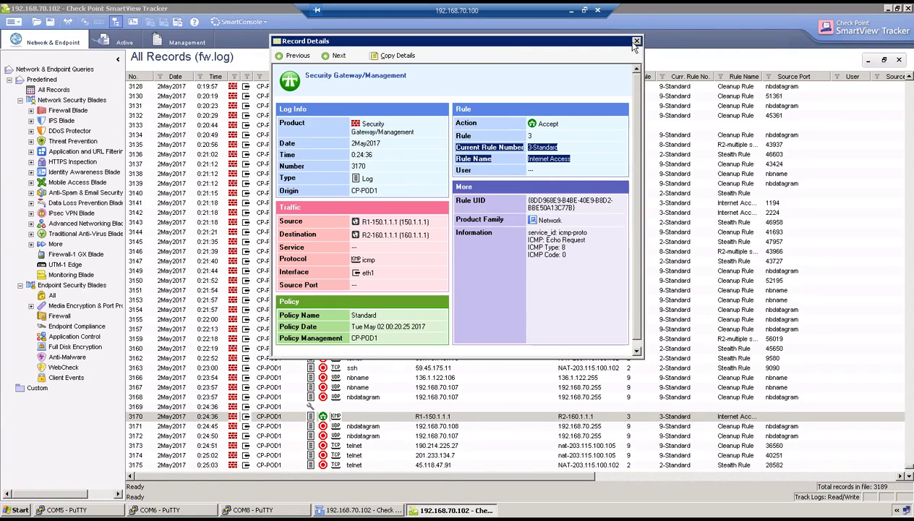
pyautogui.click(635, 41)
pyautogui.click(572, 61)
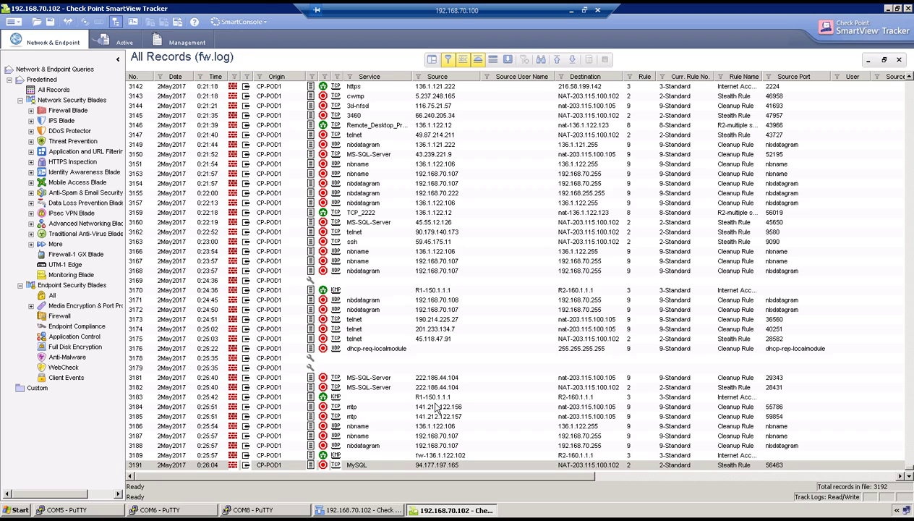
pyautogui.doubleClick(434, 397)
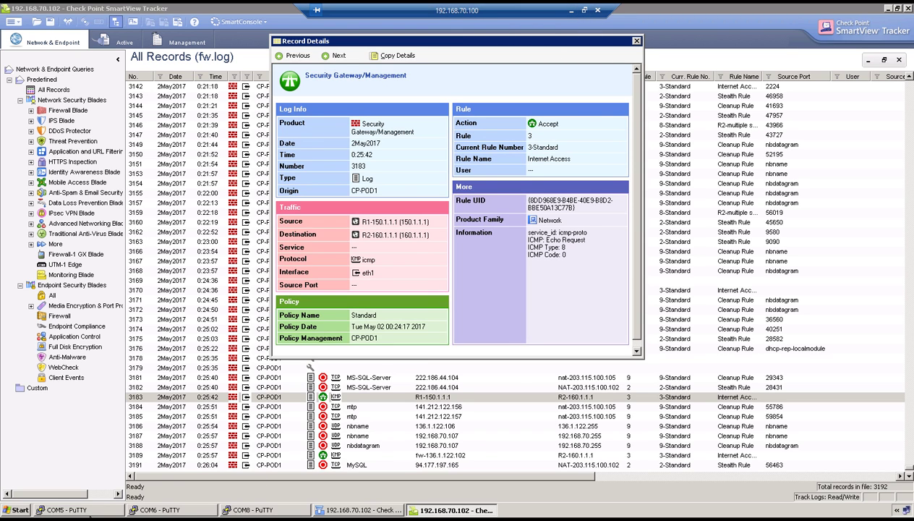
# - Switch through the R1 and firewall consoles to R2's COM6 PuTTY session
pyautogui.click(67, 510)
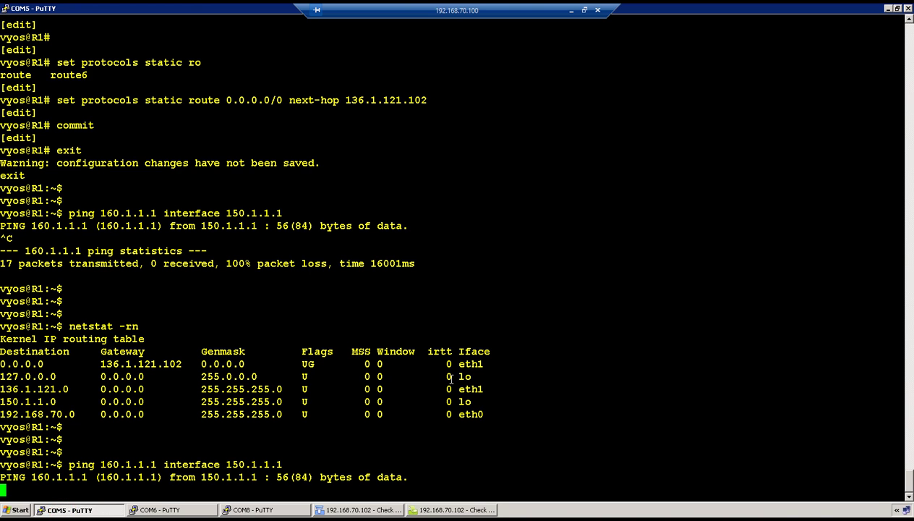
pyautogui.click(244, 510)
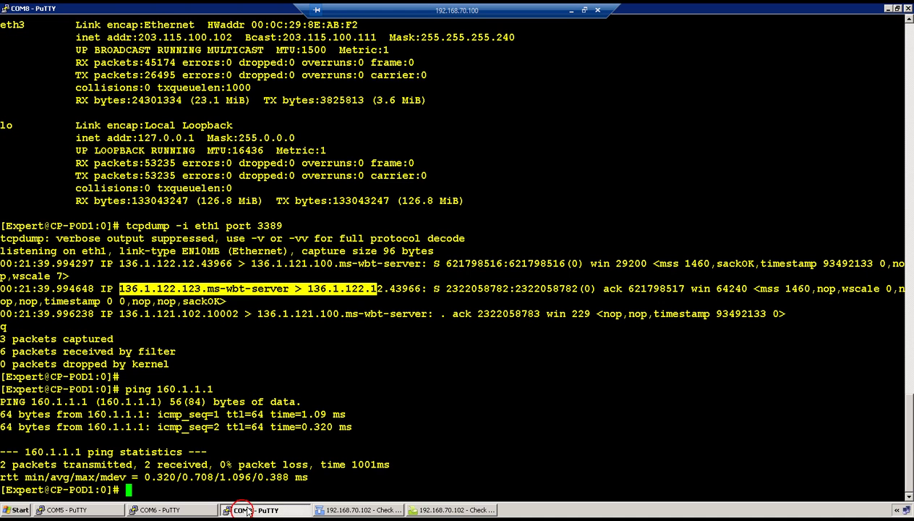
pyautogui.click(167, 510)
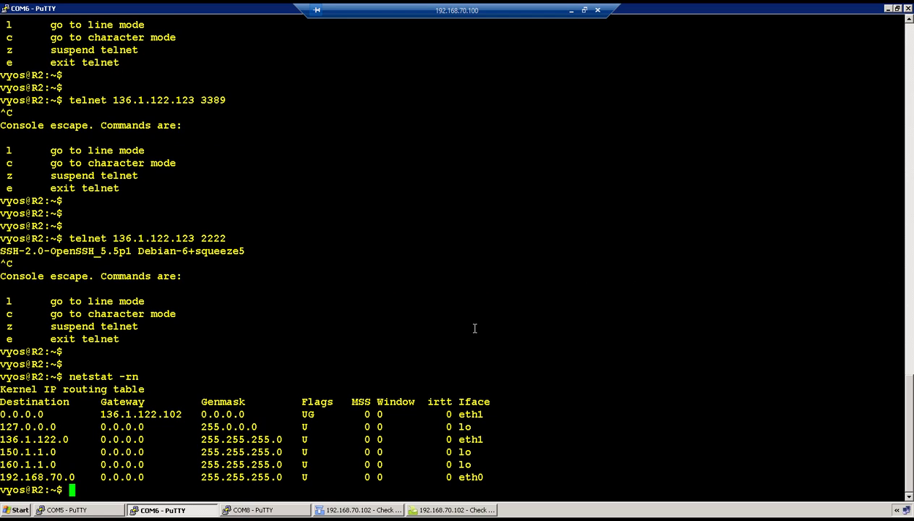
# - Run 'show interfaces' on R2 and highlight loopback address 150.1.1.5/24
pyautogui.press('Return')
pyautogui.press('Return')
pyautogui.press('Return')
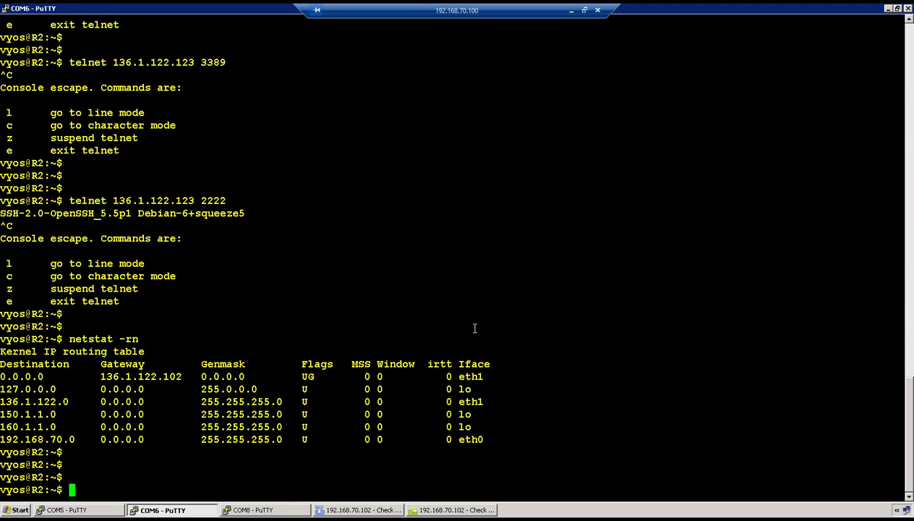
pyautogui.write('show interfaces')
pyautogui.press('Return')
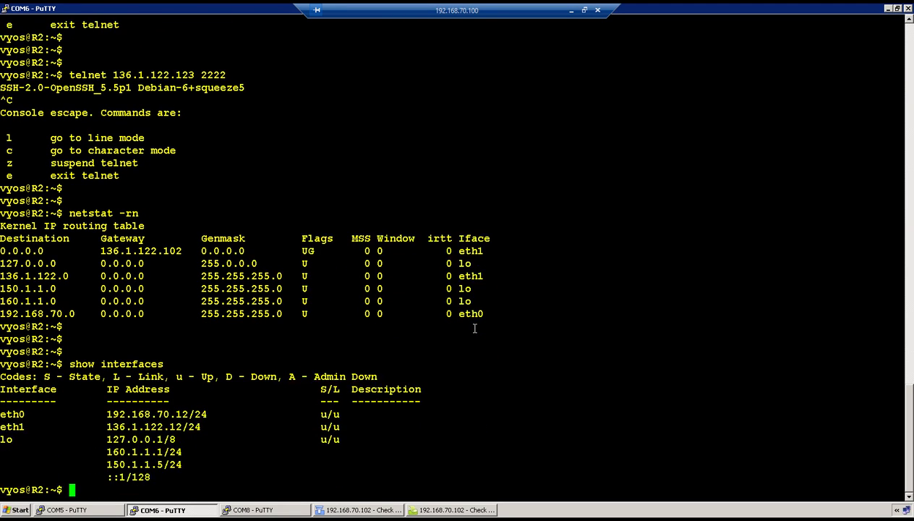
pyautogui.moveTo(94, 462); pyautogui.dragTo(183, 463)
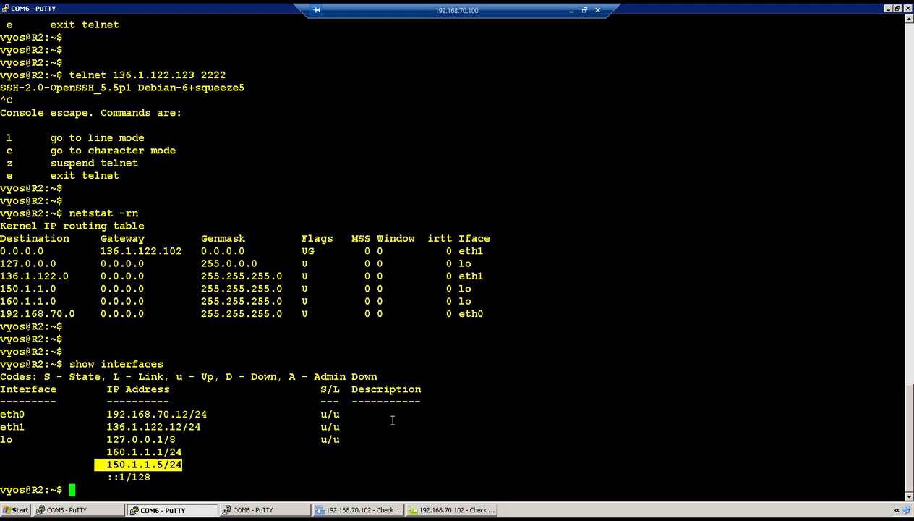
# - Run 'netstat -rn' on R2 and highlight the 150.1.1.0 route through lo
pyautogui.write('netstat -rn')
pyautogui.press('Return')
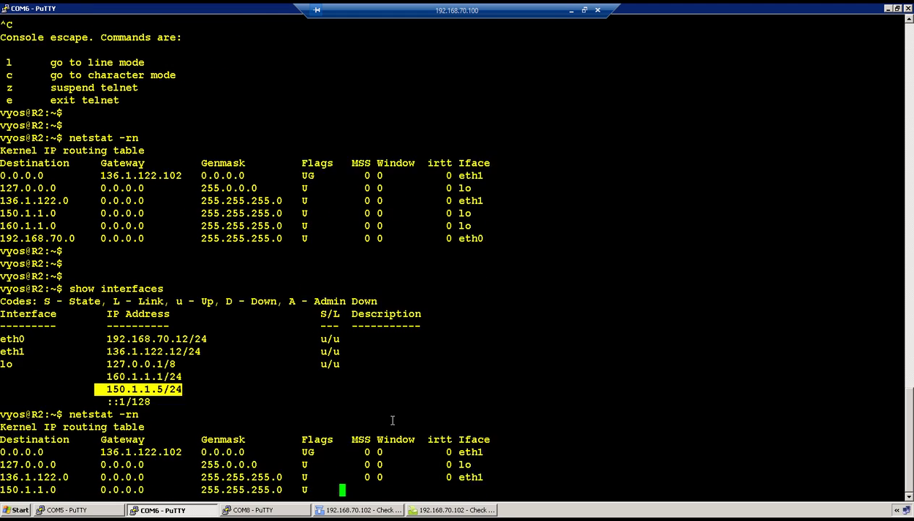
pyautogui.moveTo(12, 449); pyautogui.dragTo(187, 448)
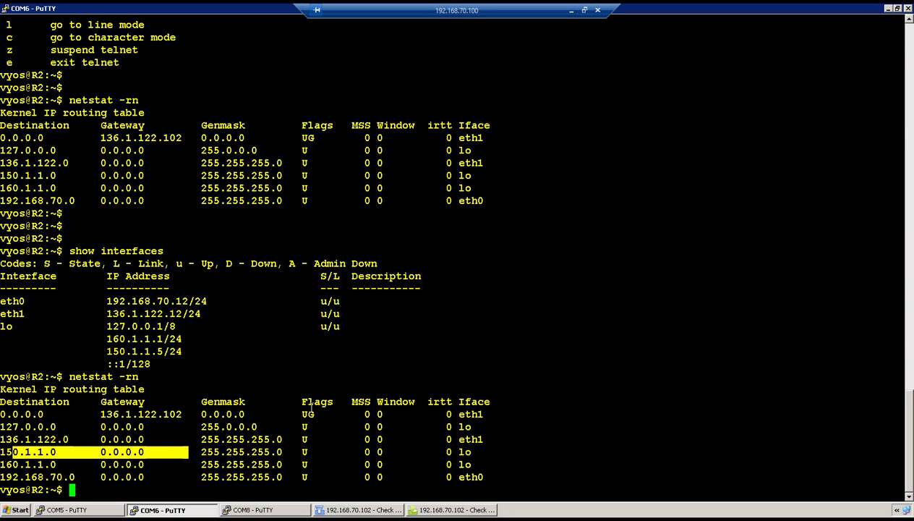
# - In configuration mode, delete R2's loopback address with 'delete interfaces loopback lo address 150.1.1.5/24'
pyautogui.write('configure')
pyautogui.press('Return')
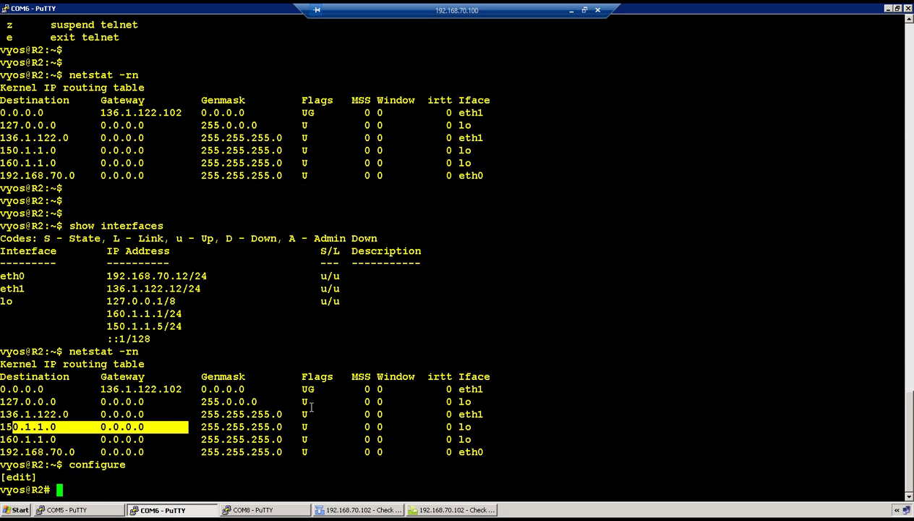
pyautogui.press('Return')
pyautogui.write('delete i')
pyautogui.press('Tab')
pyautogui.write('i')
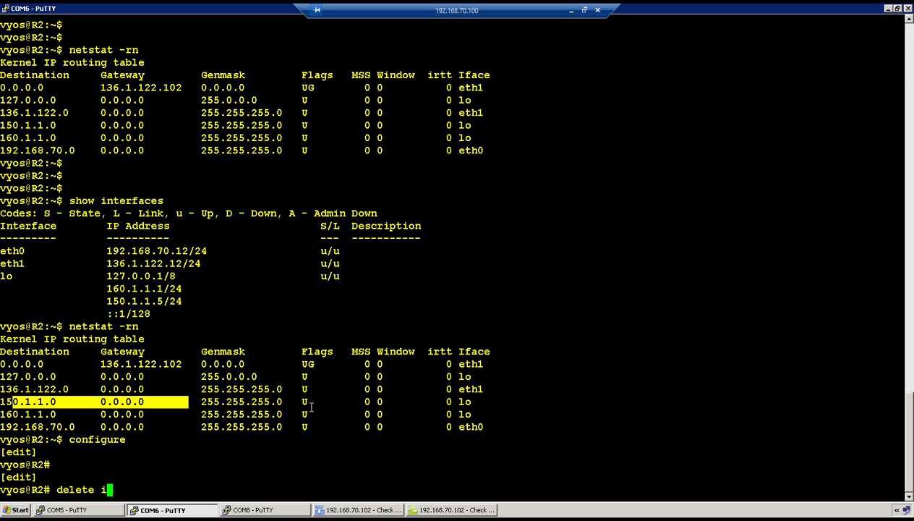
pyautogui.press('Tab')
pyautogui.write('l')
pyautogui.press('Tab')
pyautogui.write('lo address 150.1.1.5/24')
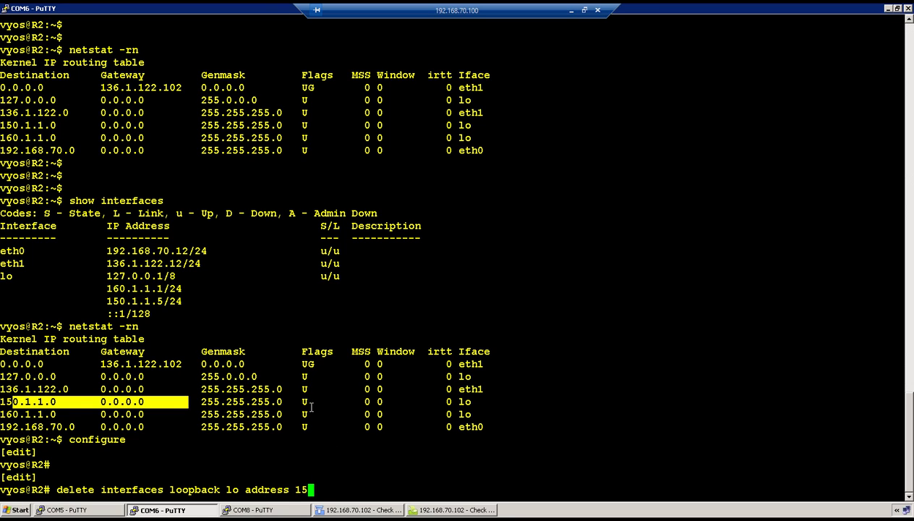
pyautogui.press('Return')
# - Commit the configuration change and return to R1's console to watch the pings
pyautogui.write('commit')
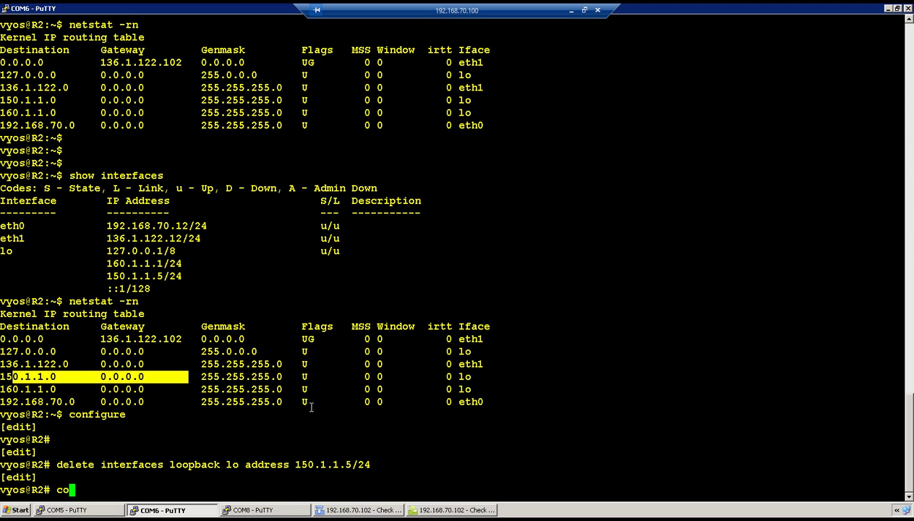
pyautogui.press('Return')
pyautogui.click(80, 508)
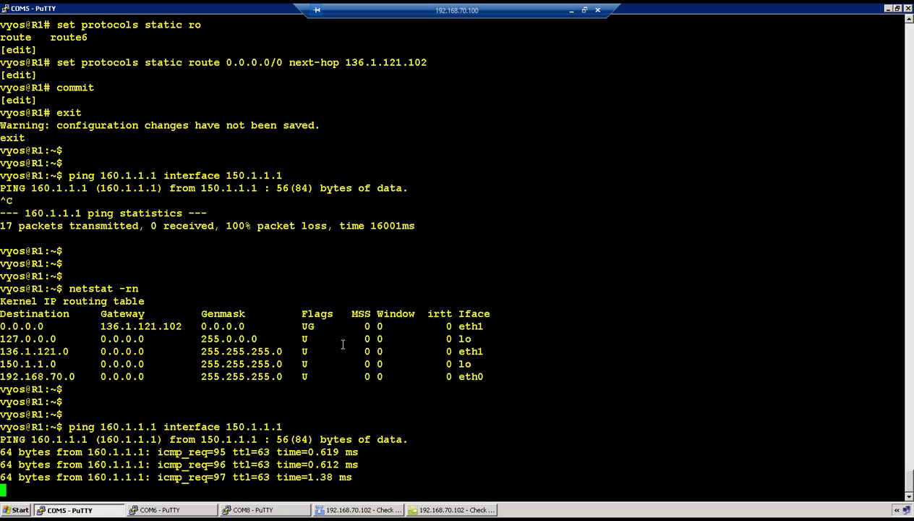
# - Close the record details in SmartView Tracker and refresh to the newest log entries
pyautogui.click(414, 507)
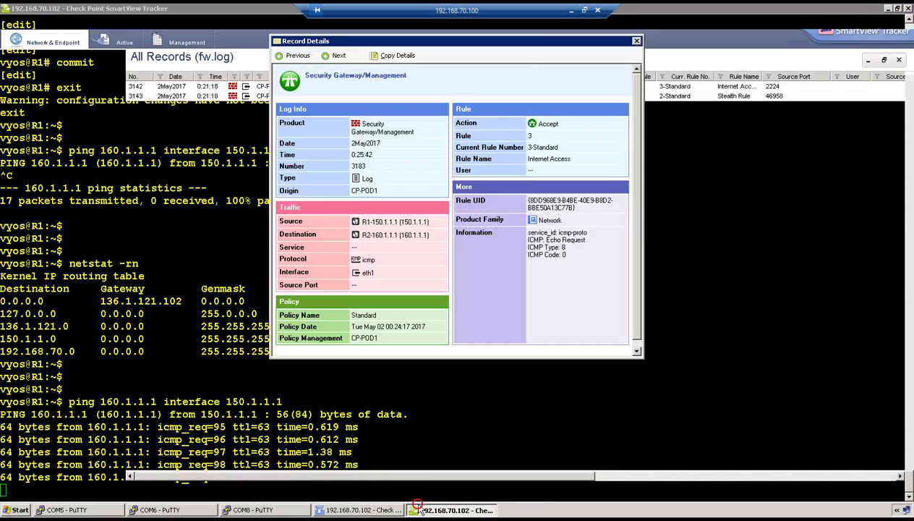
pyautogui.click(636, 40)
pyautogui.click(573, 60)
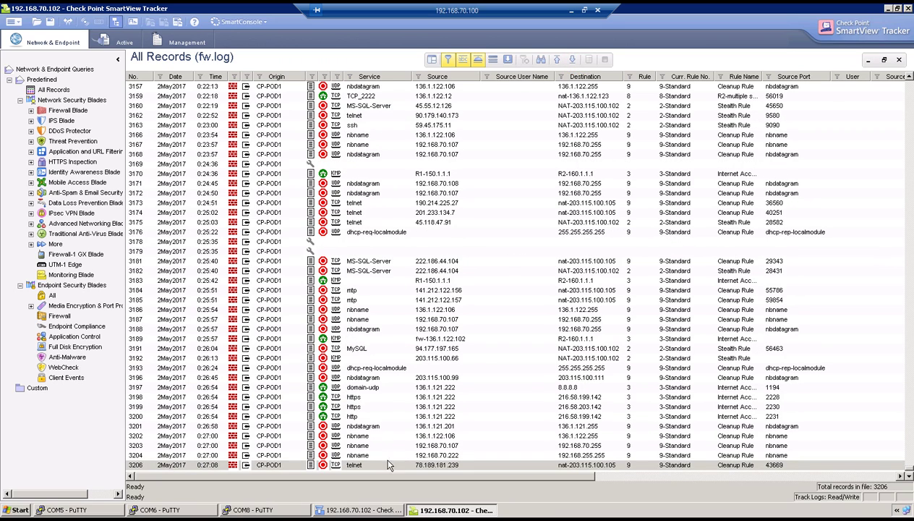
# - Restart R1's repeat ping from 150.1.1.1 to 160.1.1.1
pyautogui.click(86, 508)
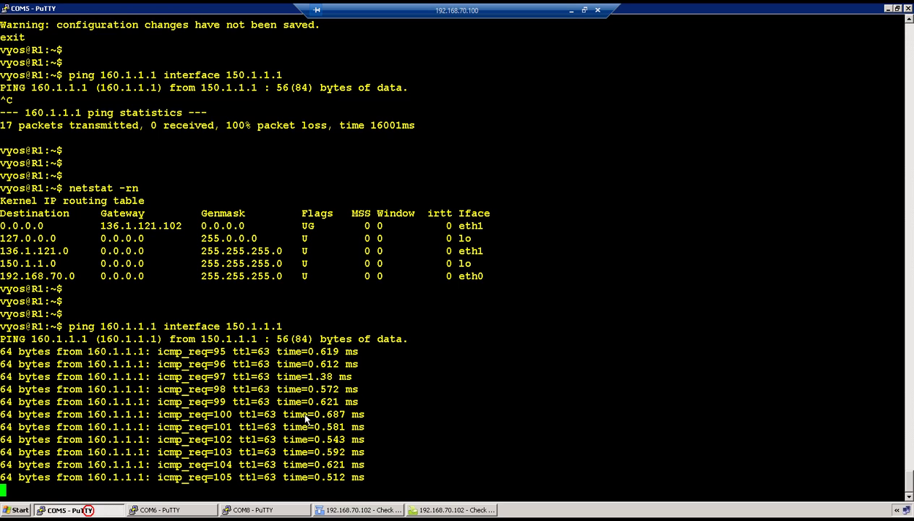
pyautogui.hotkey('ctrl', 'c')
pyautogui.press('Return')
pyautogui.press('Return')
pyautogui.press('Up')
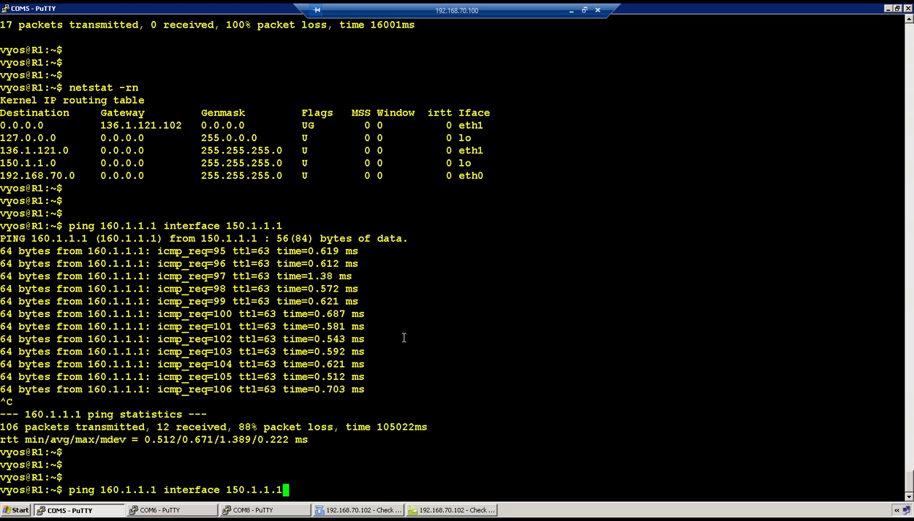
pyautogui.press('Return')
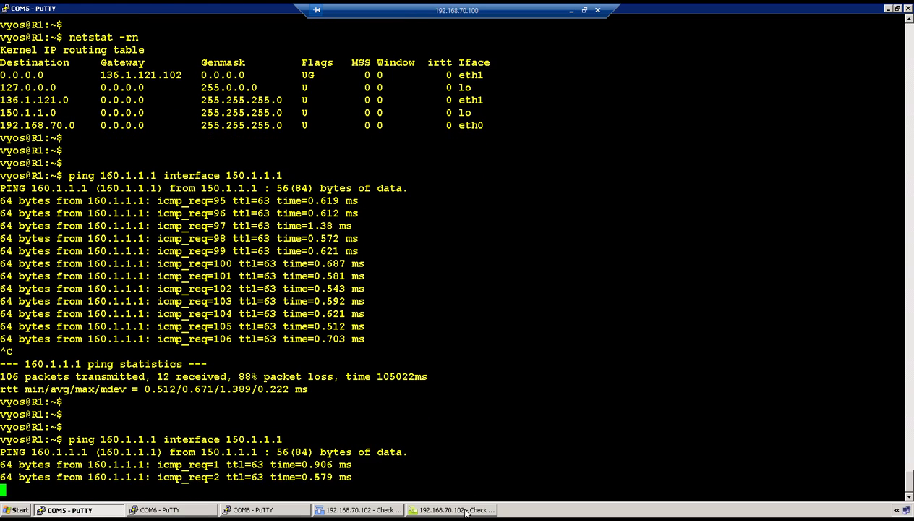
# - Open new log record 3208 showing the accepted ICMP, then minimize the remote session
pyautogui.click(461, 510)
pyautogui.click(572, 61)
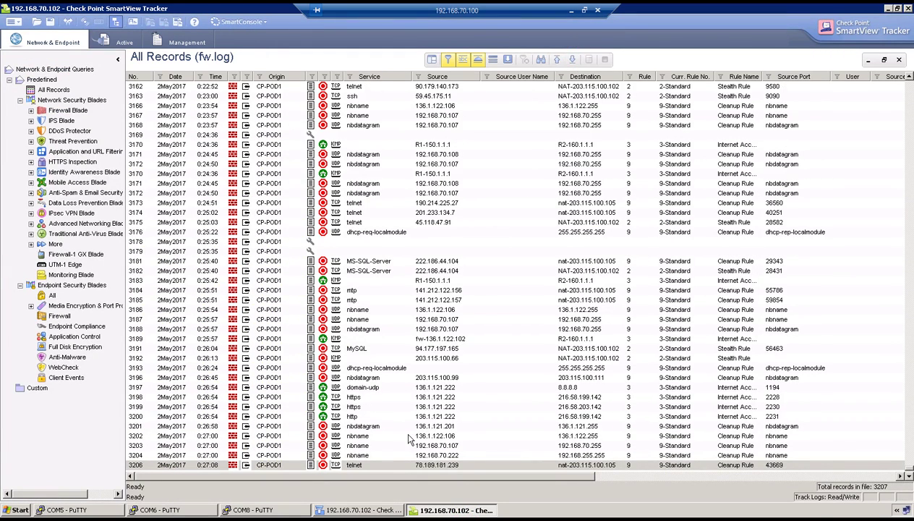
pyautogui.doubleClick(378, 455)
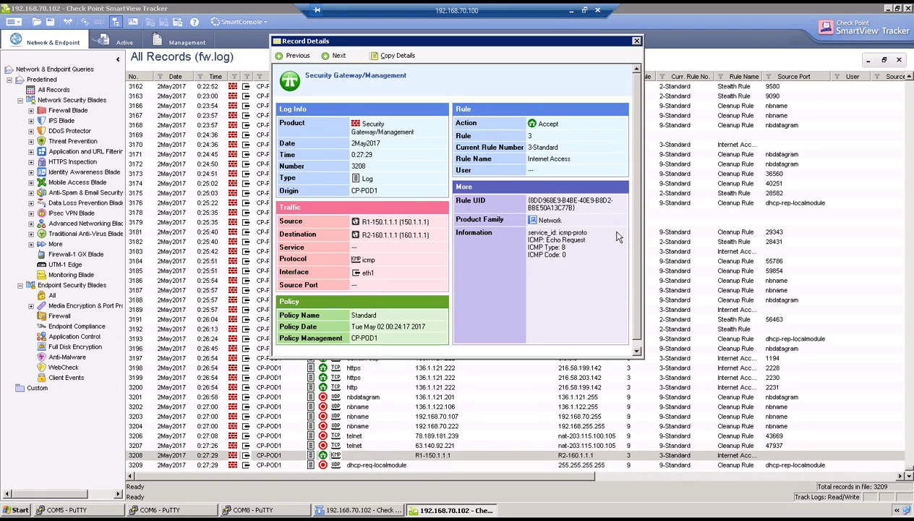
pyautogui.moveTo(568, 192); pyautogui.dragTo(524, 230)
pyautogui.click(534, 316)
pyautogui.click(571, 10)
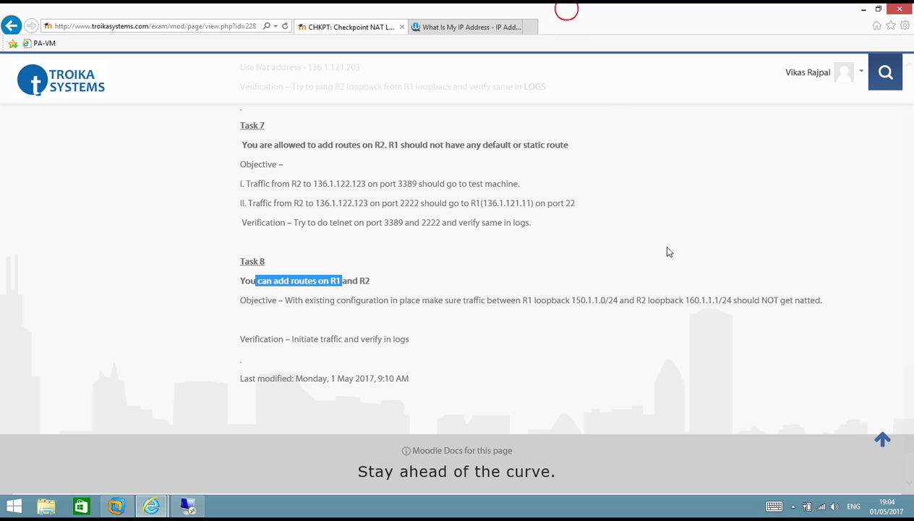